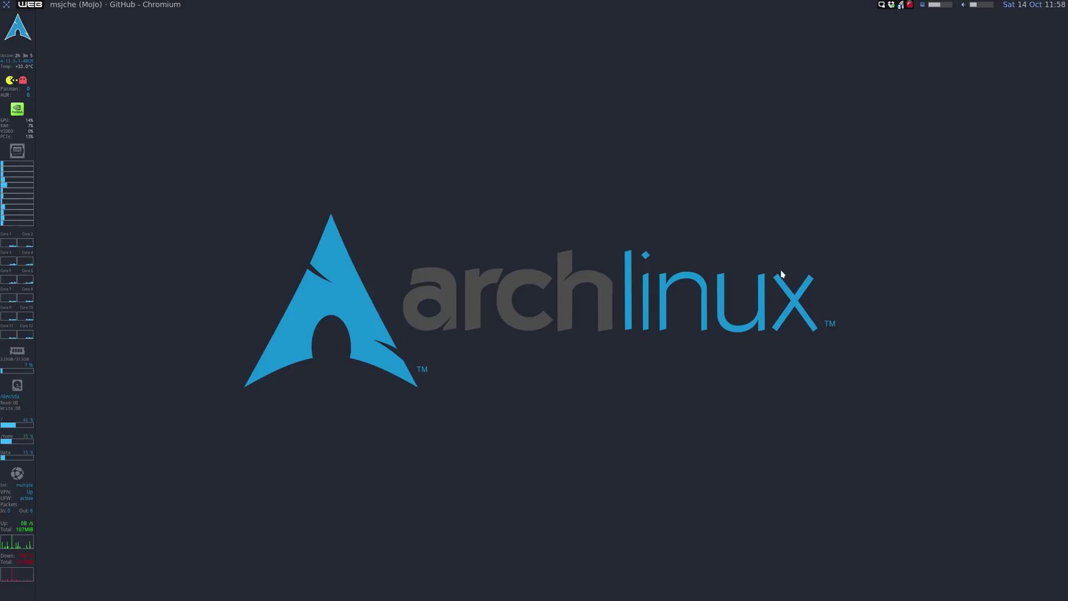
Run 'yaourt qutebrowser' in a new terminal to confirm qutebrowser 1.0.1-1 is installed.
{"action": "key", "text": "super+2"}
{"action": "key", "text": "super+Return"}
{"action": "type", "text": "y"}
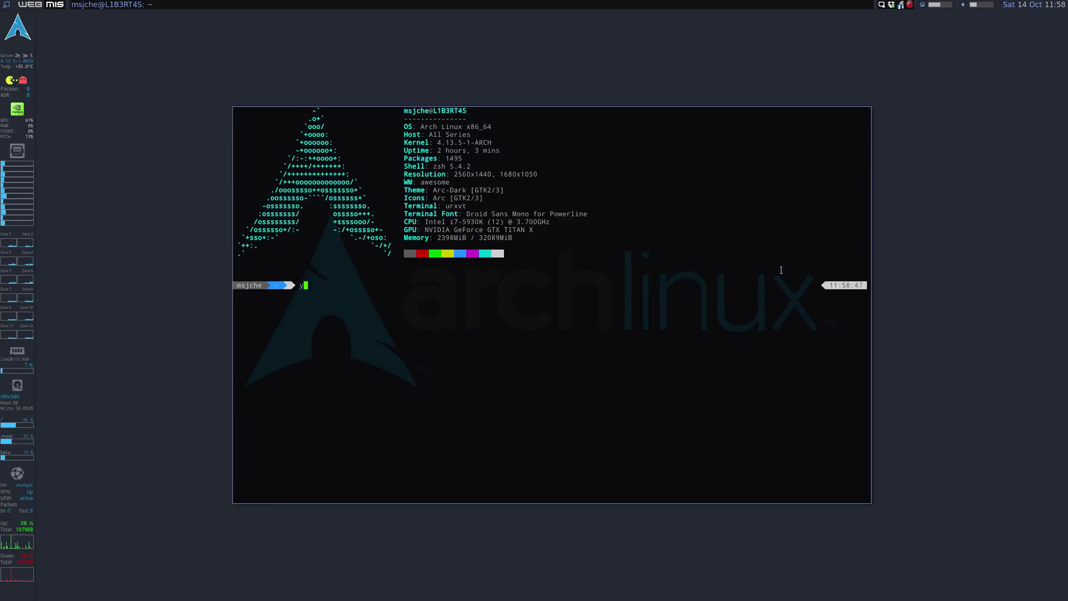
{"action": "type", "text": "aourt qutebrowser"}
{"action": "key", "text": "Return"}
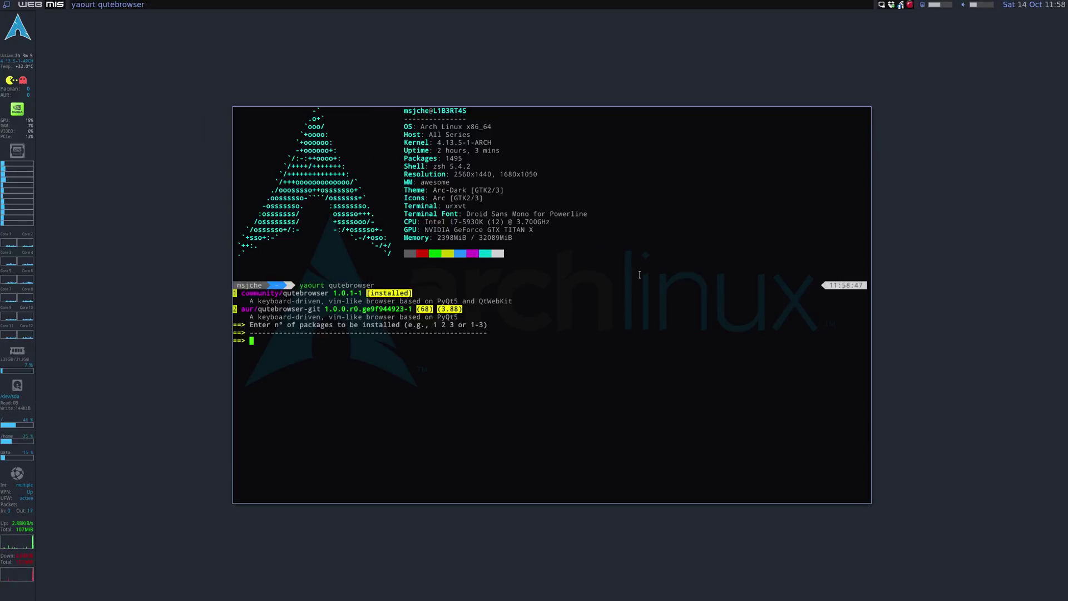
{"action": "key", "text": "super+shift+c"}
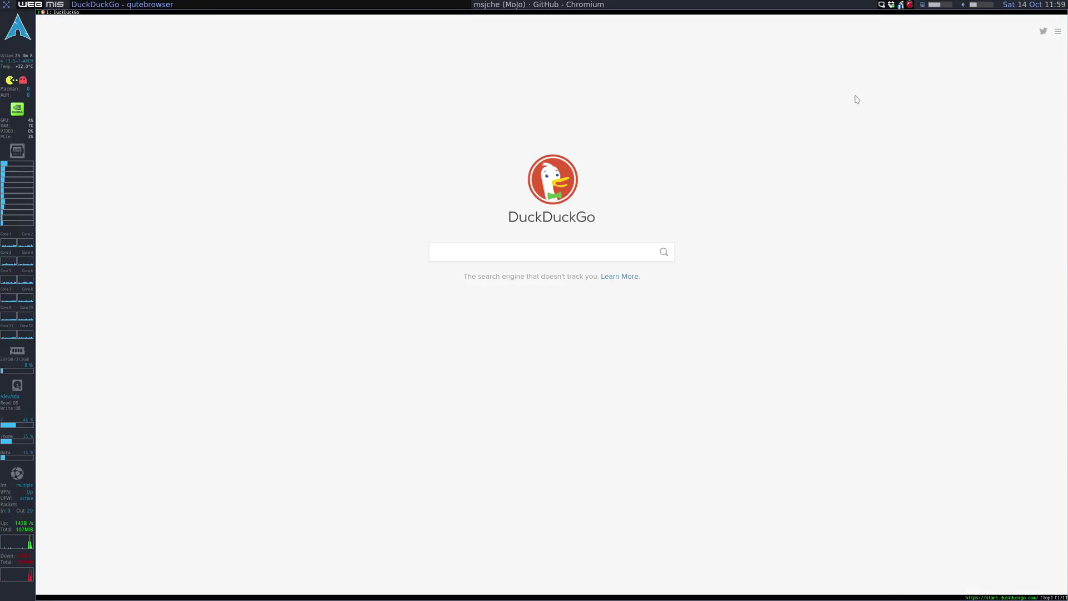
Search for 'qutebrowser' and open the official qutebrowser.org site.
{"action": "key", "text": "o"}
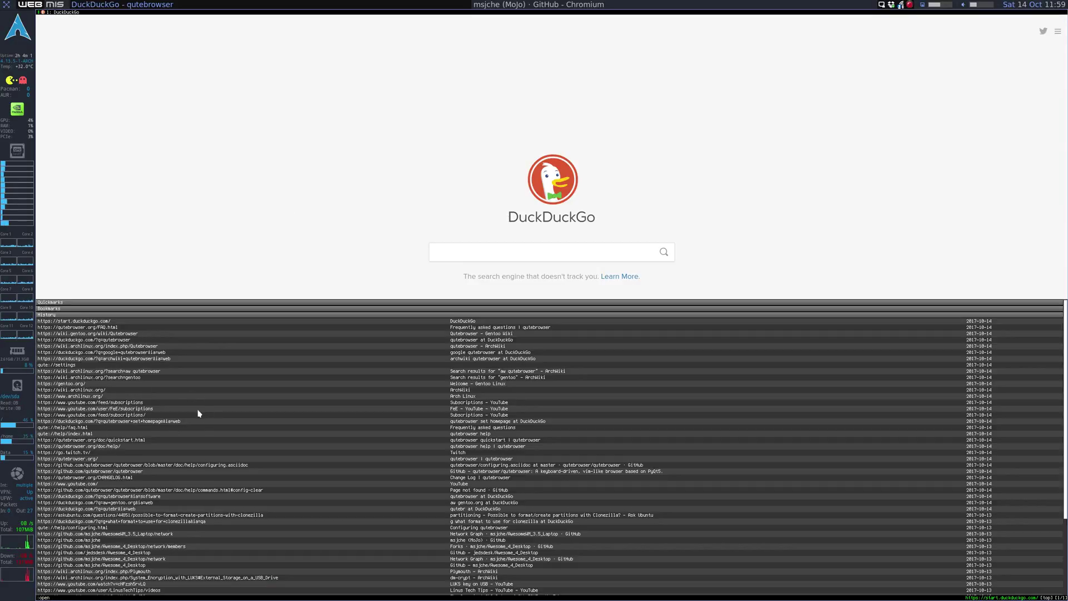
{"action": "key", "text": "Escape"}
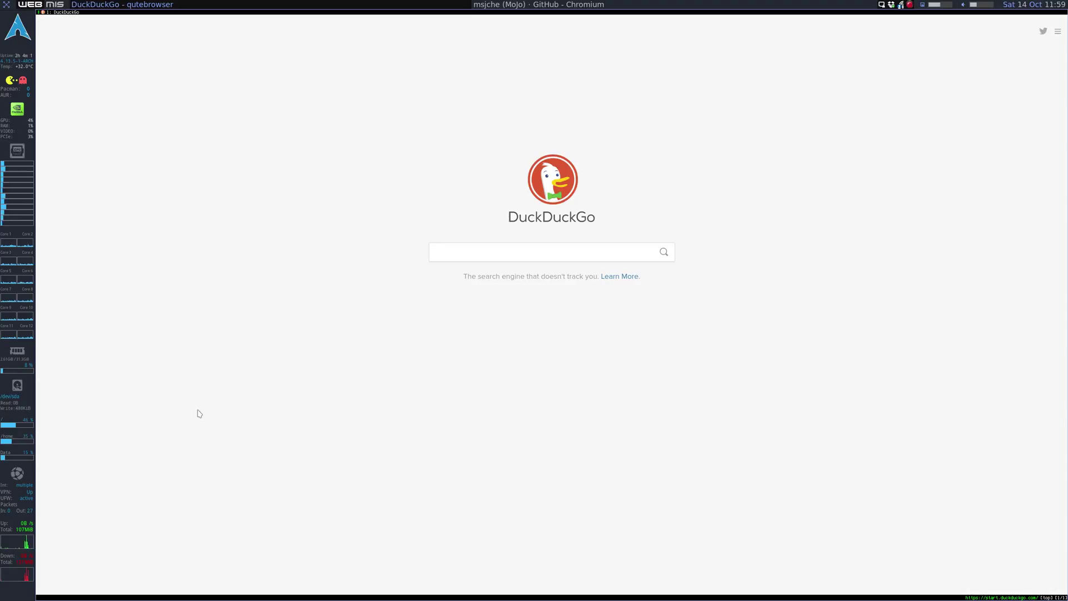
{"action": "key", "text": "o"}
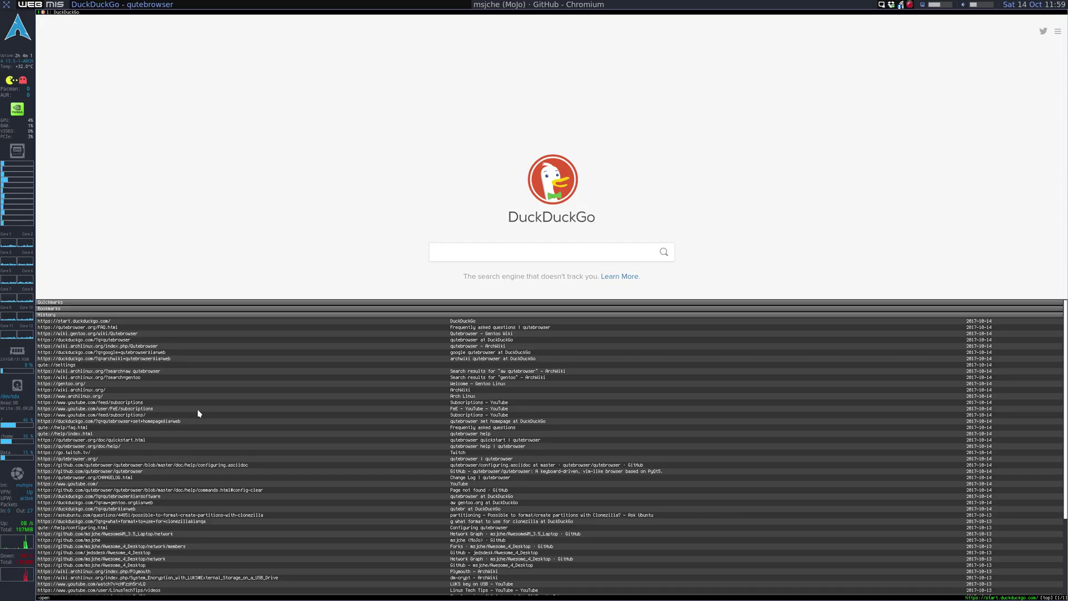
{"action": "type", "text": "qutebr"}
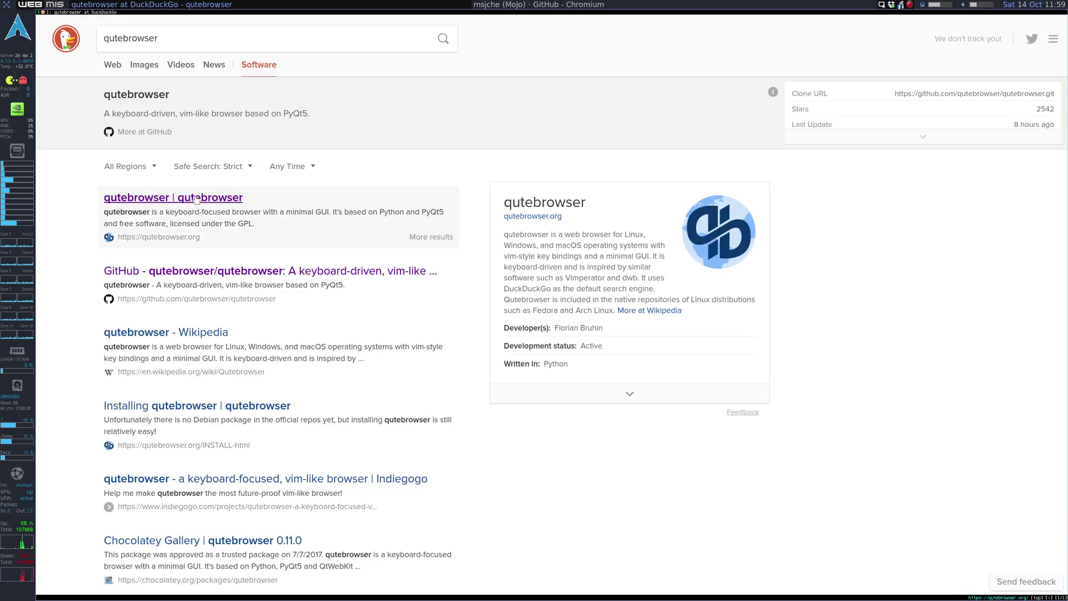
{"action": "left_click", "coordinate": [196, 198]}
Open the project's Change Log and highlight the v1.0.0 heading.
{"action": "scroll", "coordinate": [406, 350], "scroll_direction": "down", "scroll_amount": 3}
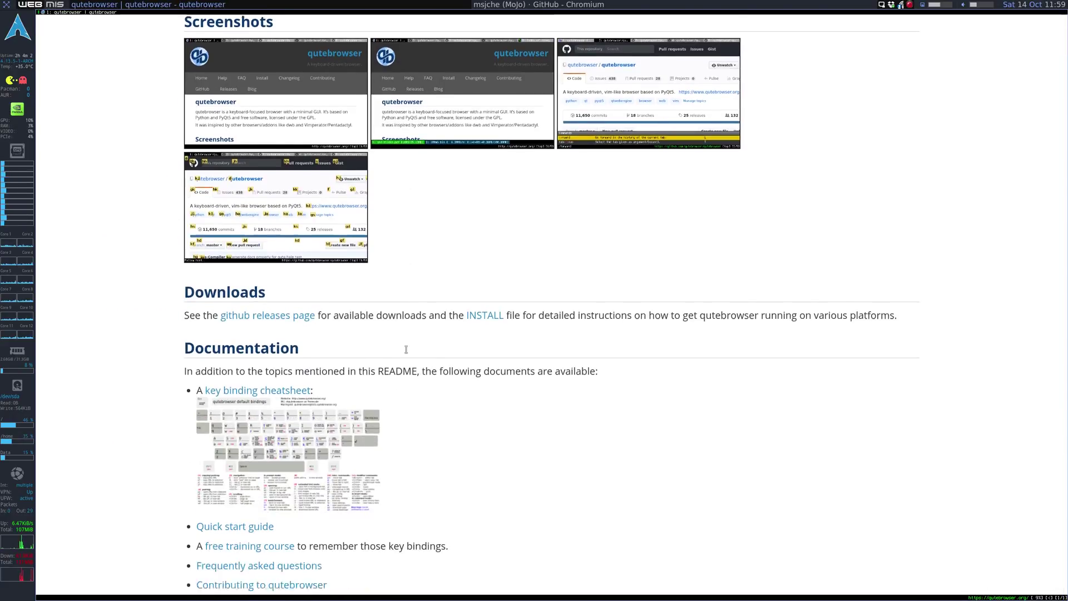
{"action": "scroll", "coordinate": [406, 349], "scroll_direction": "down", "scroll_amount": 3}
{"action": "left_click", "coordinate": [224, 446]}
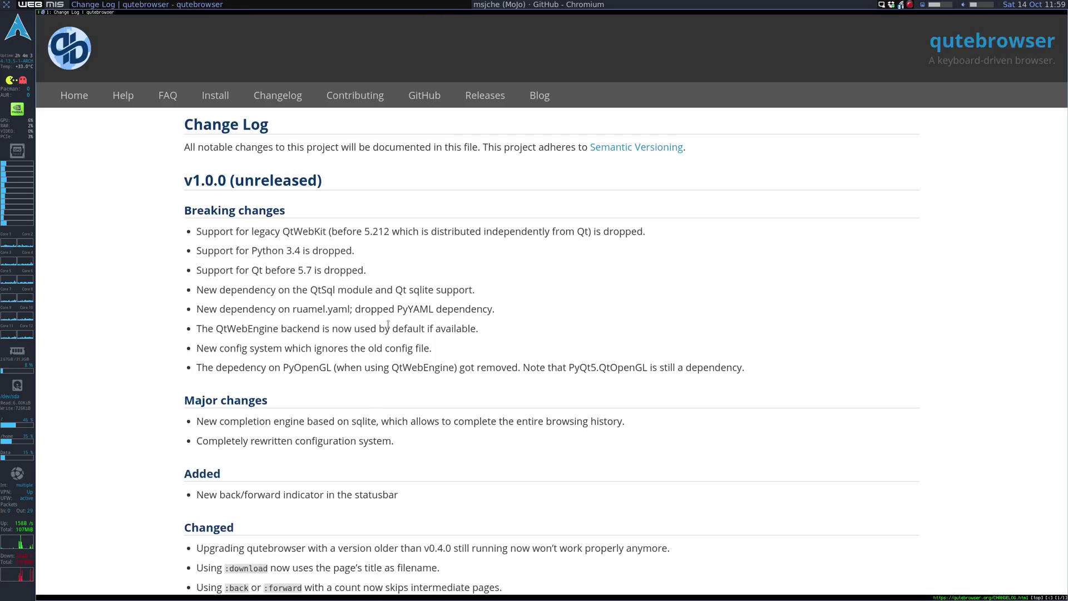
{"action": "left_click_drag", "start_coordinate": [184, 180], "coordinate": [304, 185]}
{"action": "left_click", "coordinate": [233, 196]}
Check the installed version 1.0.1- in the yaourt list and exit without installing.
{"action": "key", "text": "super+2"}
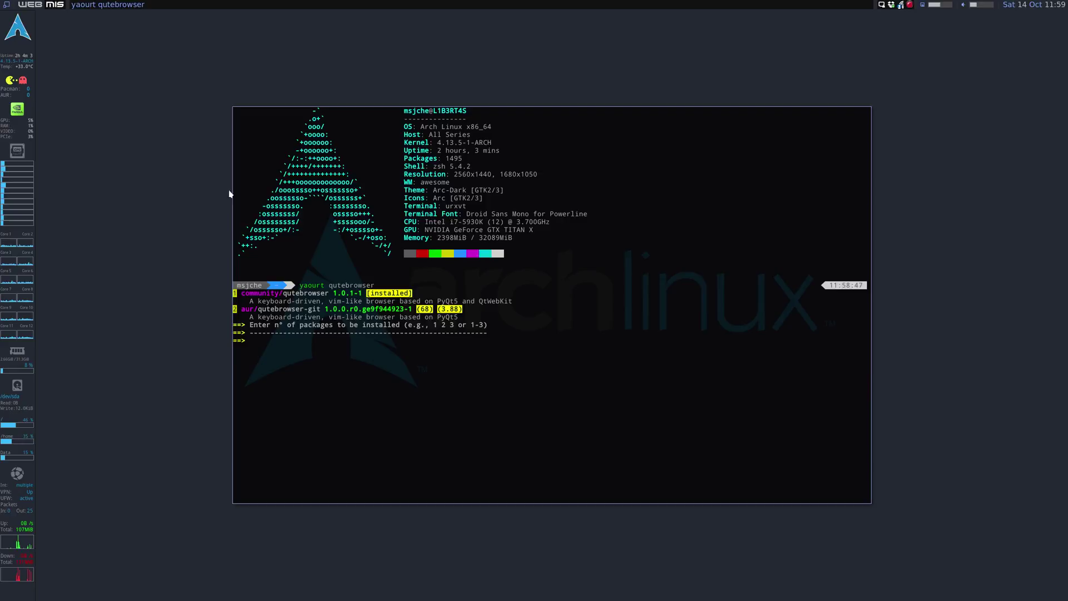
{"action": "left_click_drag", "start_coordinate": [333, 293], "coordinate": [357, 294]}
{"action": "left_click", "coordinate": [384, 366]}
{"action": "key", "text": "Return"}
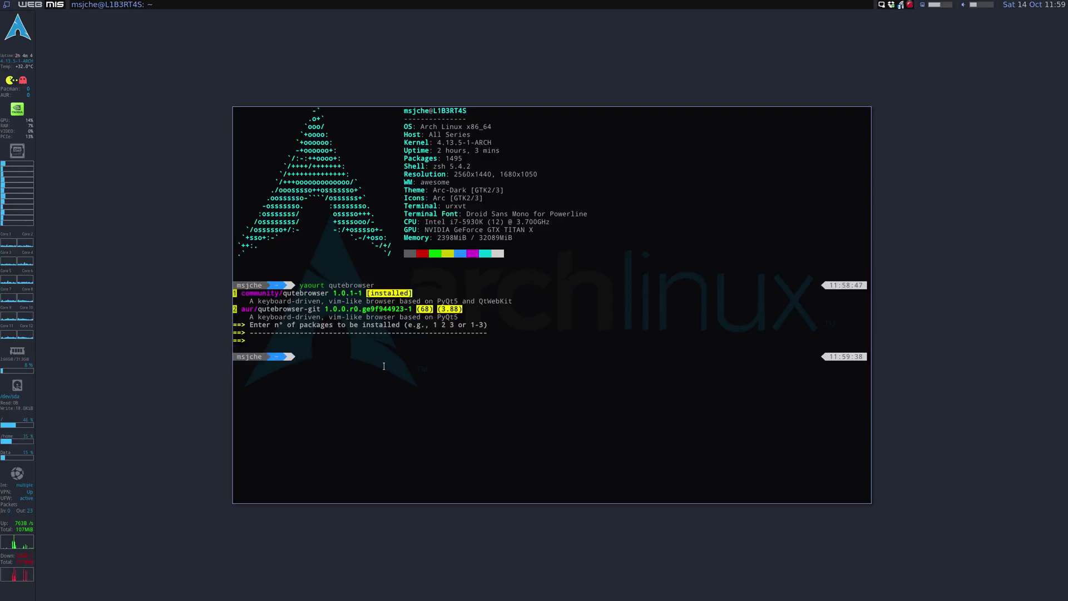
Enter ~/.config/qutebrowser and list its contents.
{"action": "type", "text": "cd .config/qu"}
{"action": "key", "text": "Tab"}
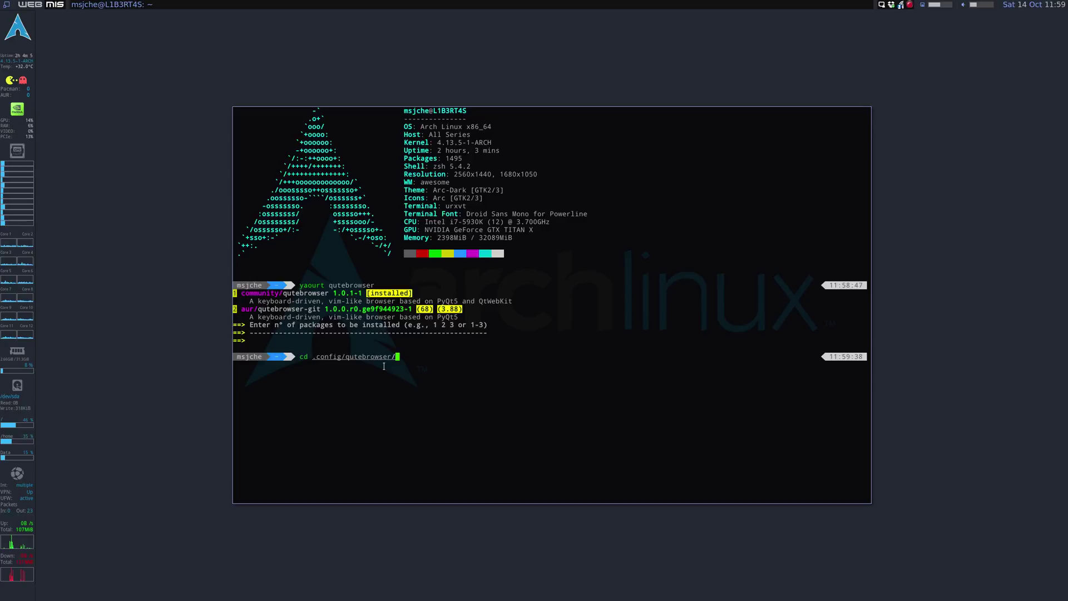
{"action": "key", "text": "Return"}
{"action": "type", "text": "ls"}
{"action": "key", "text": "Return"}
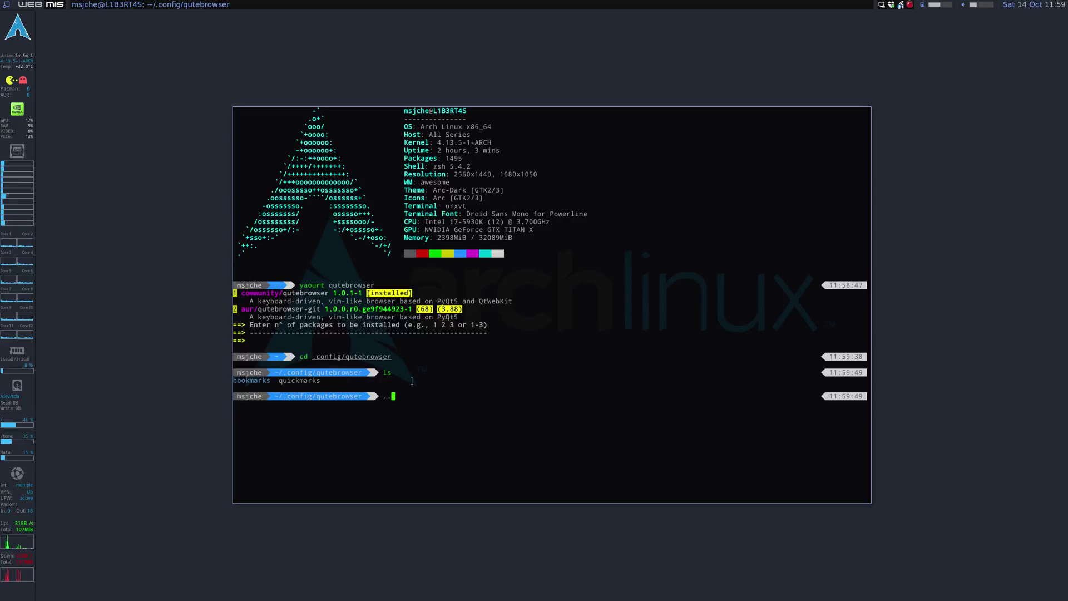
{"action": "key", "text": "super+1"}
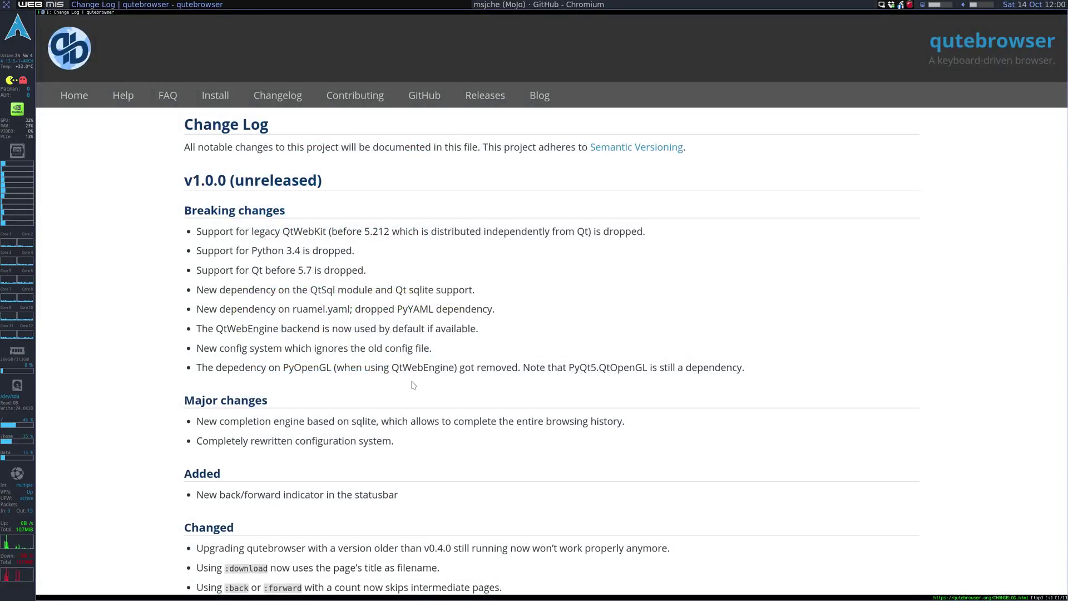
{"action": "key", "text": "super+2"}
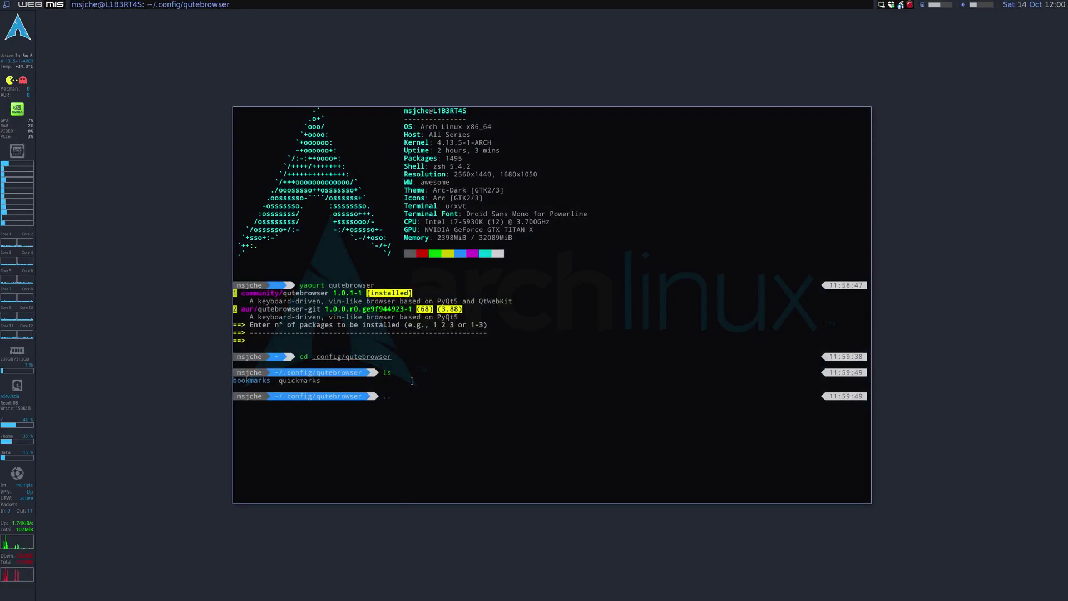
Go up to .config and delete the qutebrowser folder with rm -rf.
{"action": "key", "text": "Return"}
{"action": "type", "text": "rm -rf "}
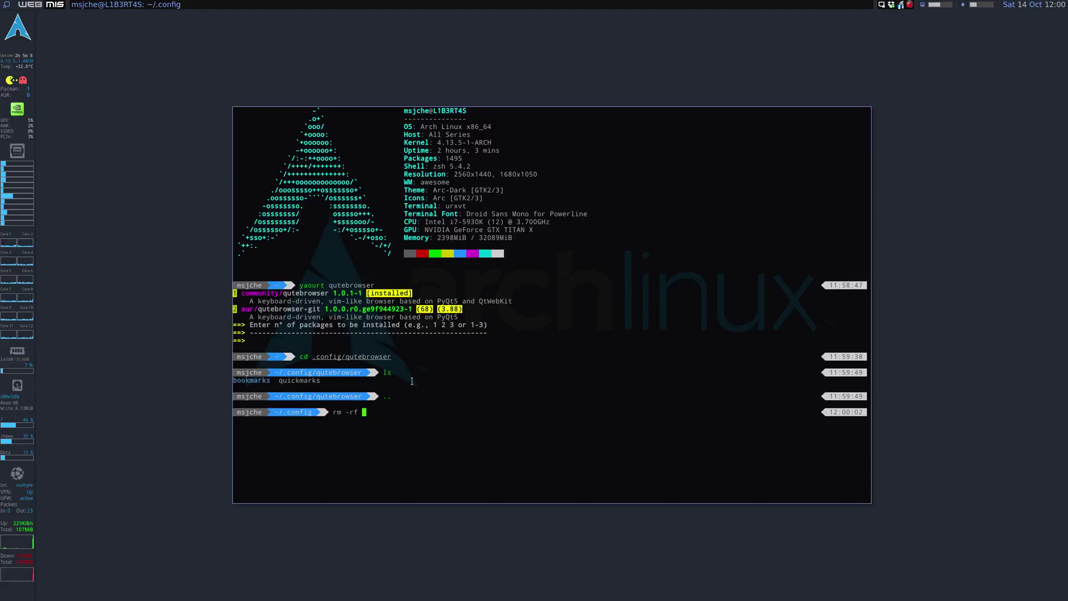
{"action": "type", "text": "qu"}
{"action": "key", "text": "Tab"}
{"action": "key", "text": "Return"}
{"action": "key", "text": "super+1"}
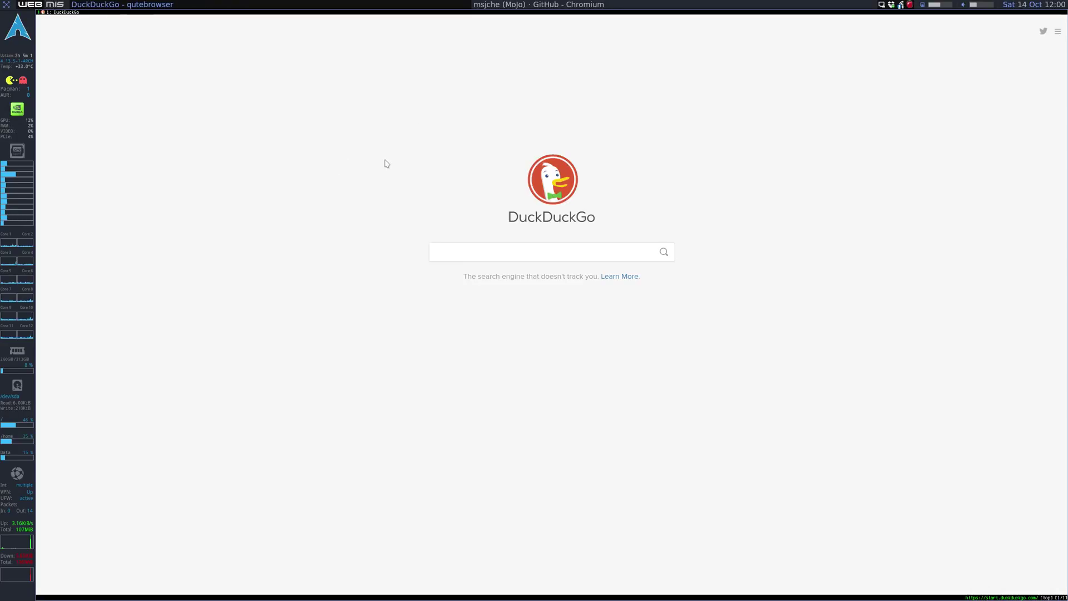
List the recreated qutebrowser folder with ls and ls -ltra, then type a yaourt mlocate search.
{"action": "key", "text": "super+2"}
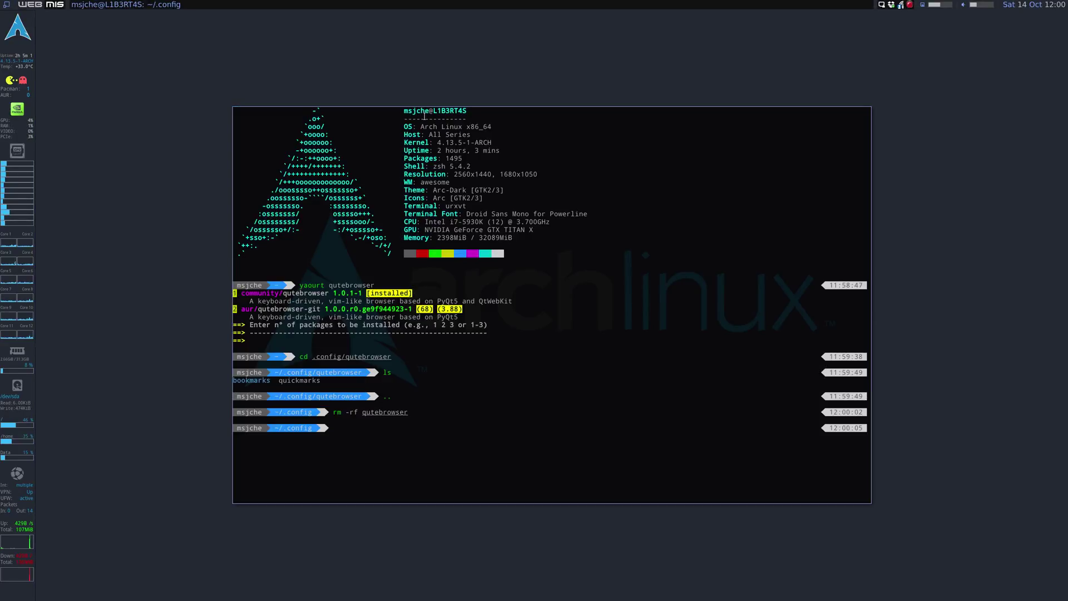
{"action": "type", "text": "cd qu"}
{"action": "key", "text": "Tab"}
{"action": "key", "text": "Return"}
{"action": "type", "text": "ls"}
{"action": "key", "text": "Return"}
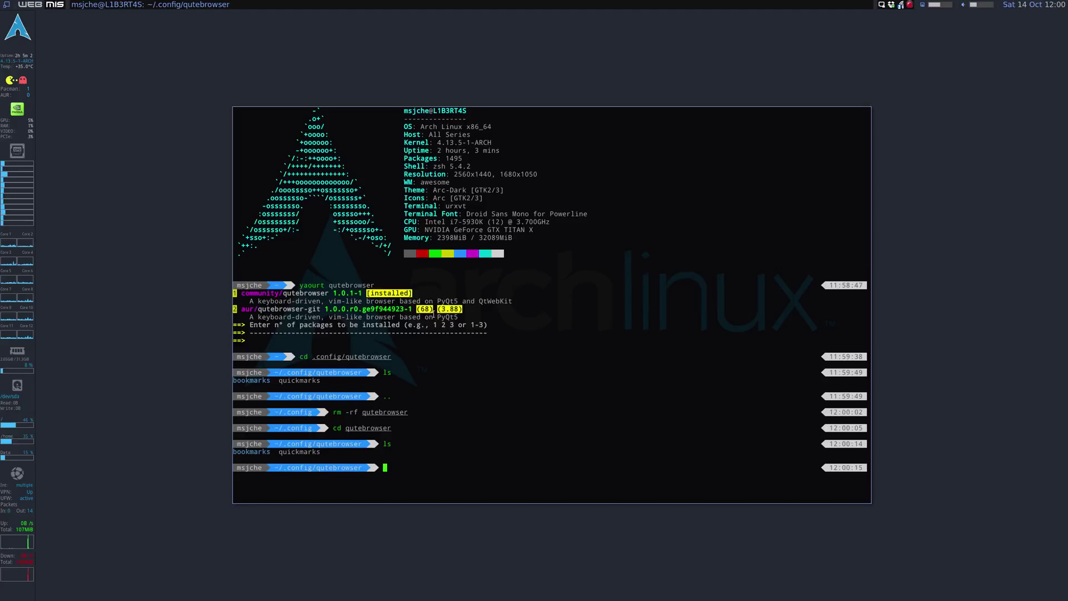
{"action": "type", "text": "ls -ltra"}
{"action": "key", "text": "Return"}
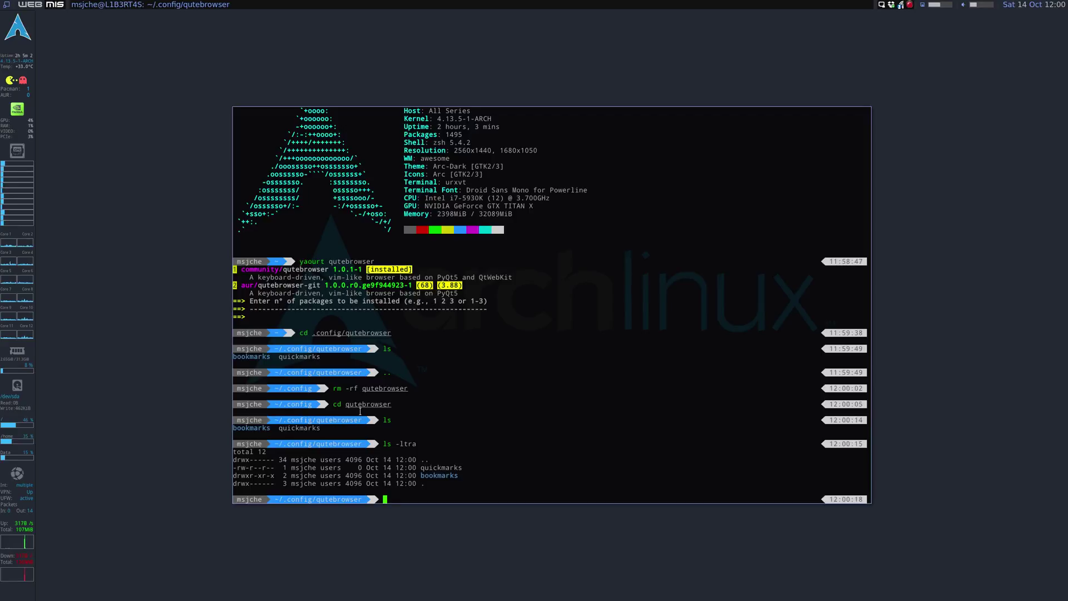
{"action": "type", "text": "yaourt mlocate"}
Search for mlocate packages, exit without installing, and rebuild the database with sudo updatedb.
{"action": "key", "text": "Return"}
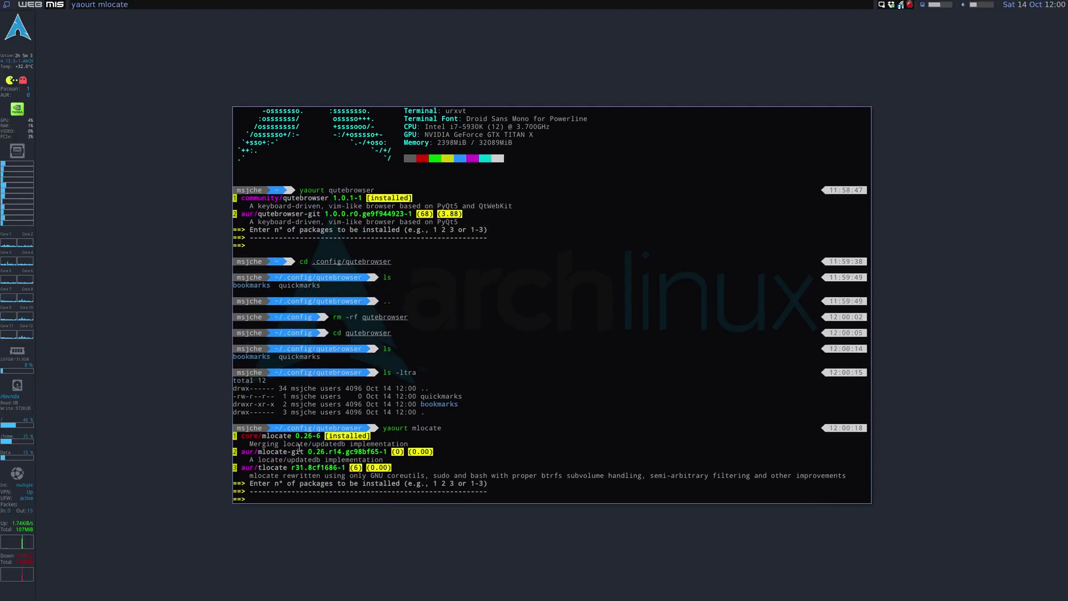
{"action": "key", "text": "Return"}
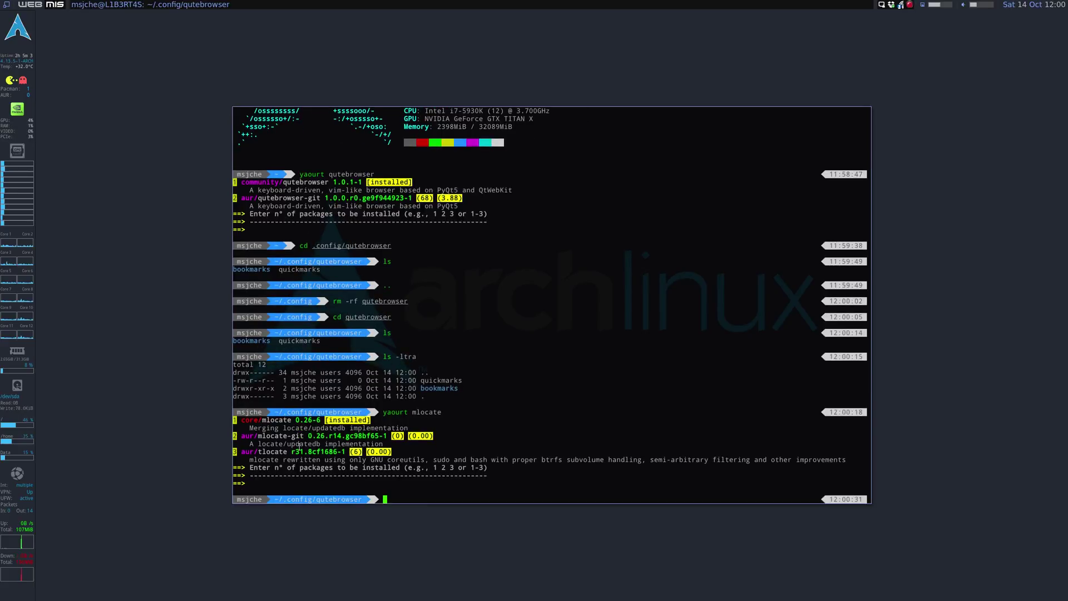
{"action": "type", "text": "sudo updatedb"}
{"action": "key", "text": "Return"}
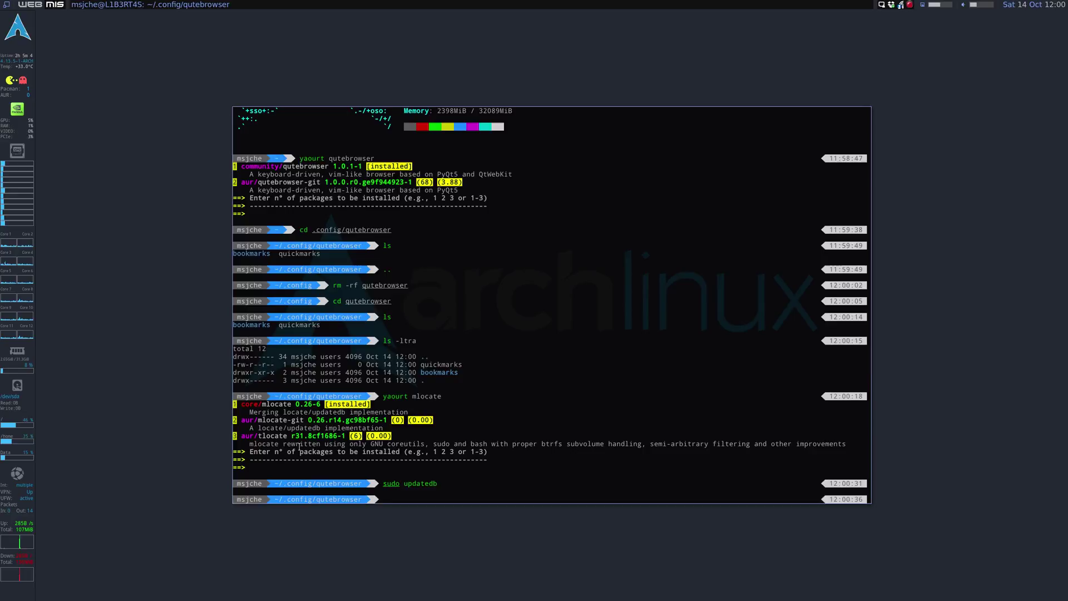
Run 'locate qutebrowser' and review the qutebrowser.conf and qutebrowser_notes.txt paths.
{"action": "type", "text": "locate qutebrowser"}
{"action": "key", "text": "Return"}
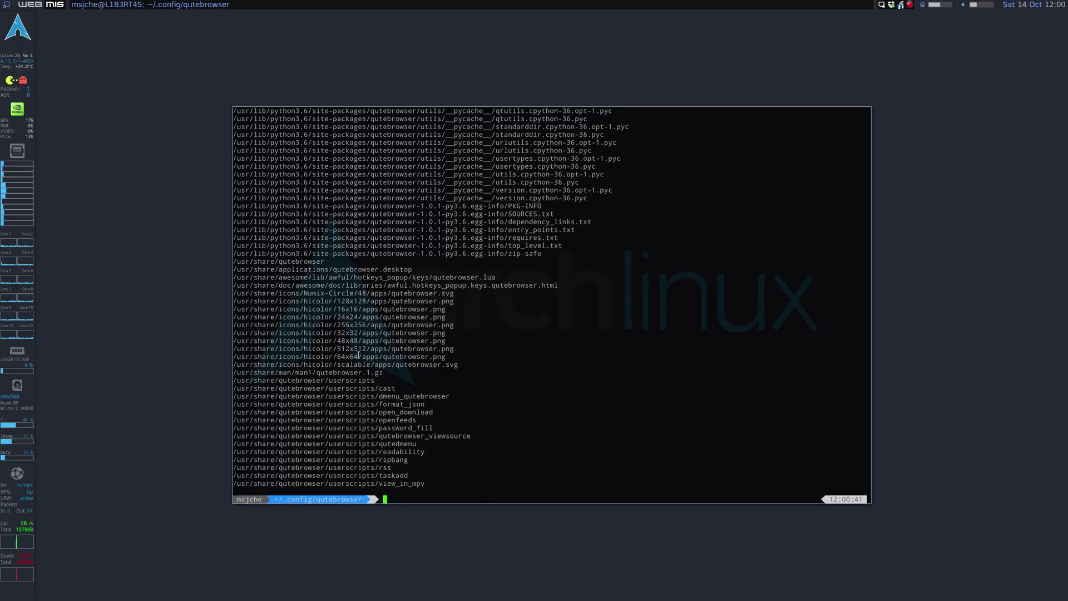
{"action": "scroll", "coordinate": [358, 353], "scroll_direction": "up", "scroll_amount": 20}
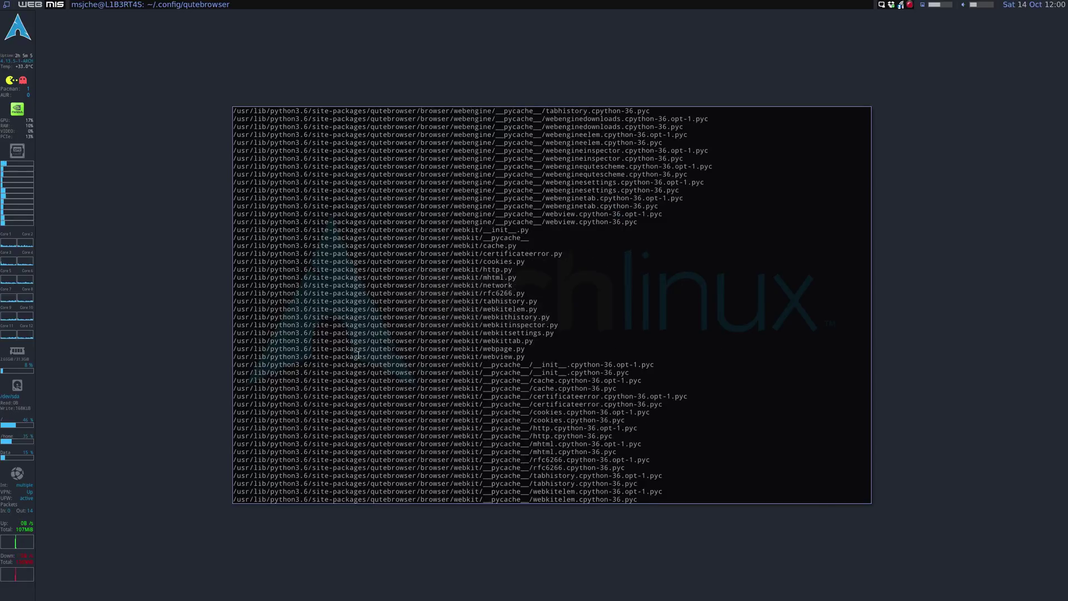
{"action": "scroll", "coordinate": [359, 354], "scroll_direction": "up", "scroll_amount": 20}
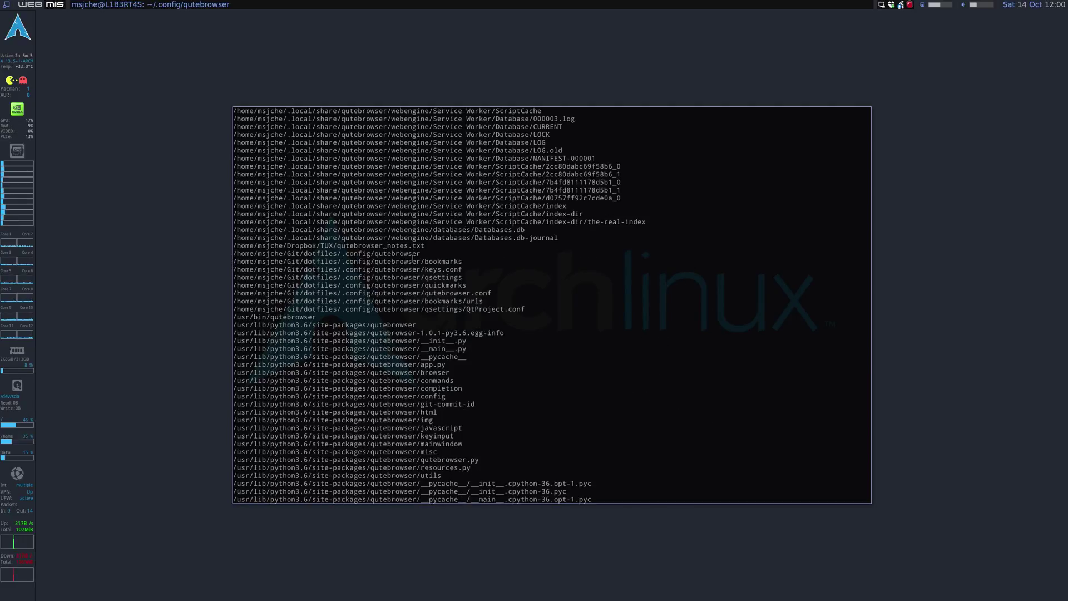
{"action": "triple_click", "coordinate": [447, 293]}
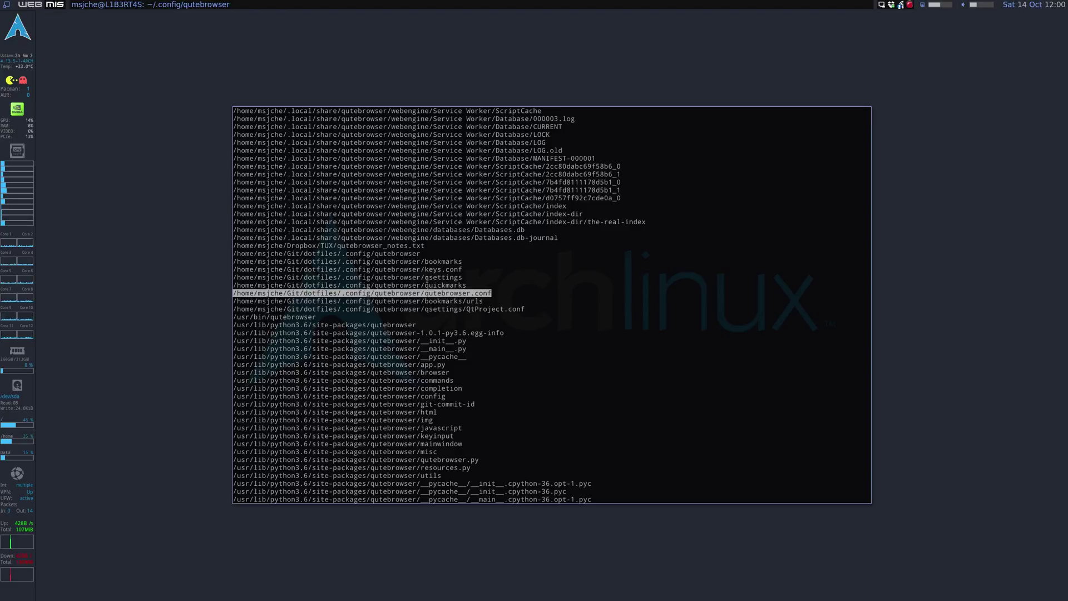
{"action": "left_click", "coordinate": [385, 281]}
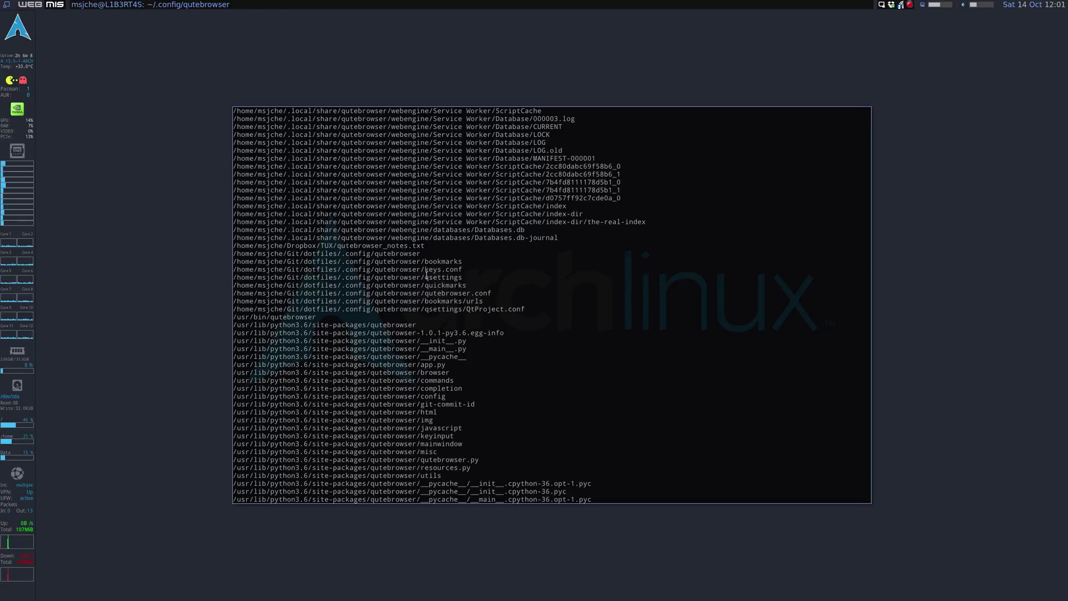
{"action": "scroll", "coordinate": [451, 278], "scroll_direction": "up", "scroll_amount": 5}
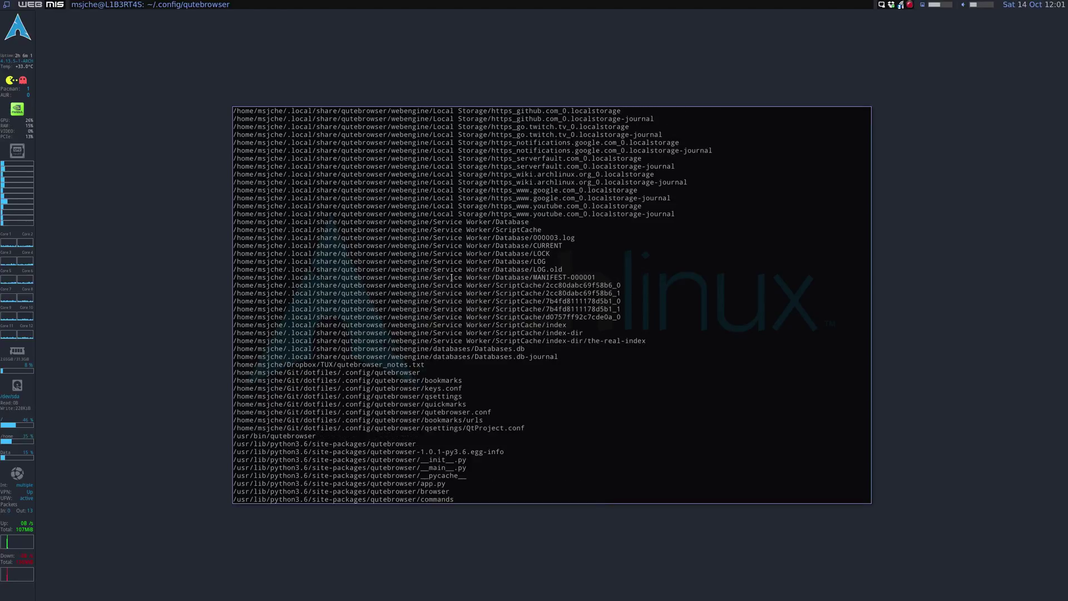
{"action": "triple_click", "coordinate": [355, 365]}
{"action": "scroll", "coordinate": [464, 340], "scroll_direction": "up", "scroll_amount": 10}
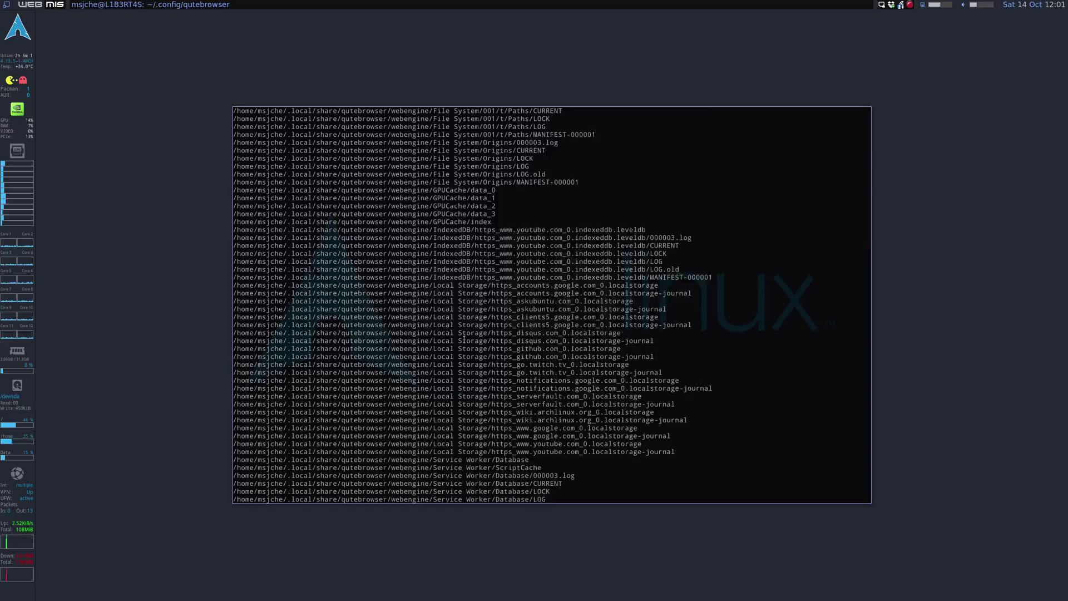
{"action": "scroll", "coordinate": [464, 339], "scroll_direction": "up", "scroll_amount": 10}
{"action": "scroll", "coordinate": [463, 340], "scroll_direction": "up", "scroll_amount": 5}
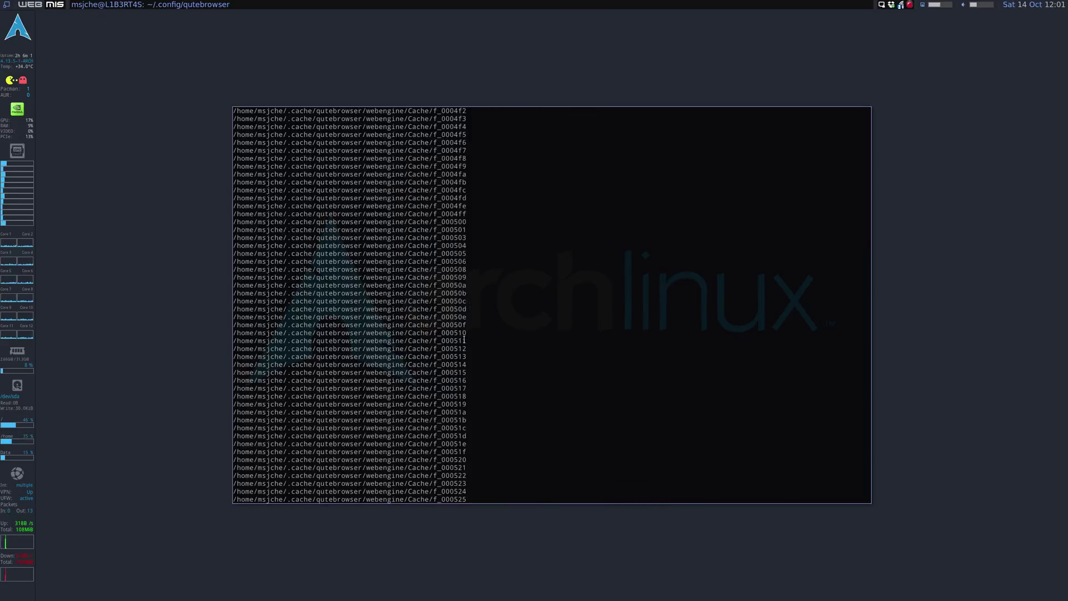
{"action": "scroll", "coordinate": [464, 340], "scroll_direction": "up", "scroll_amount": 20}
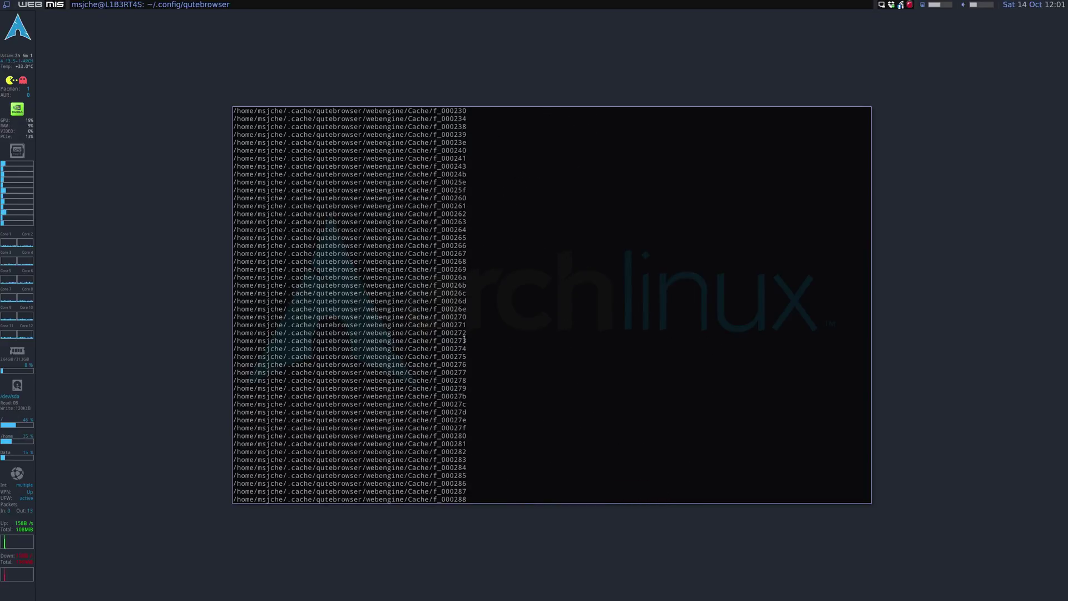
Return to a fresh prompt and list the qutebrowser config folder's contents.
{"action": "key", "text": "Return"}
{"action": "type", "text": "ls"}
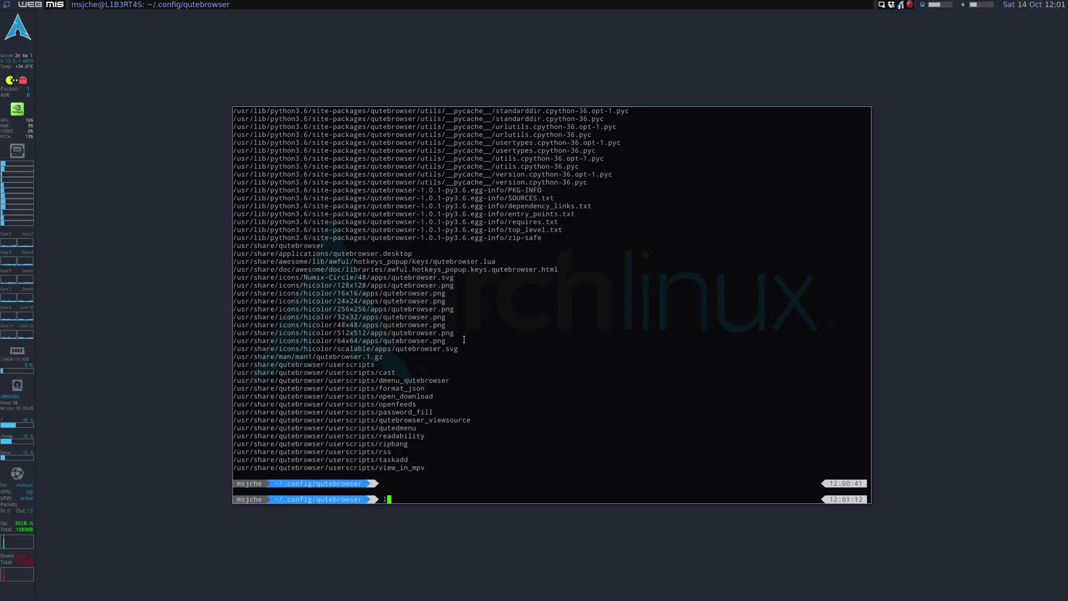
{"action": "key", "text": "Return"}
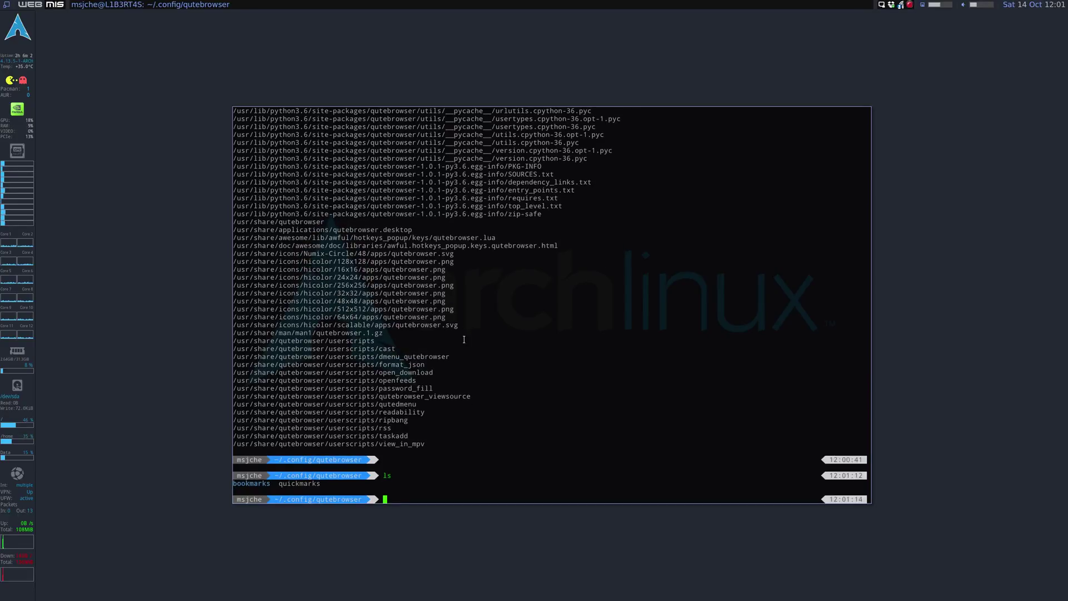
{"action": "key", "text": "super+1"}
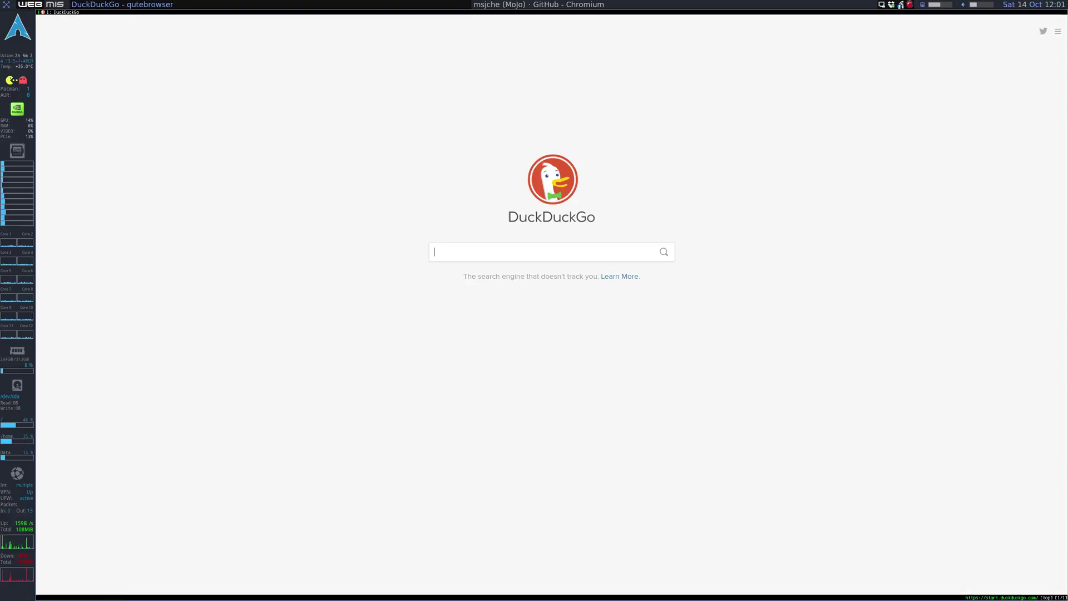
Open qute://settings with :set, enlarge the page, and search 'font' until fonts.monospace.
{"action": "type", "text": ":set"}
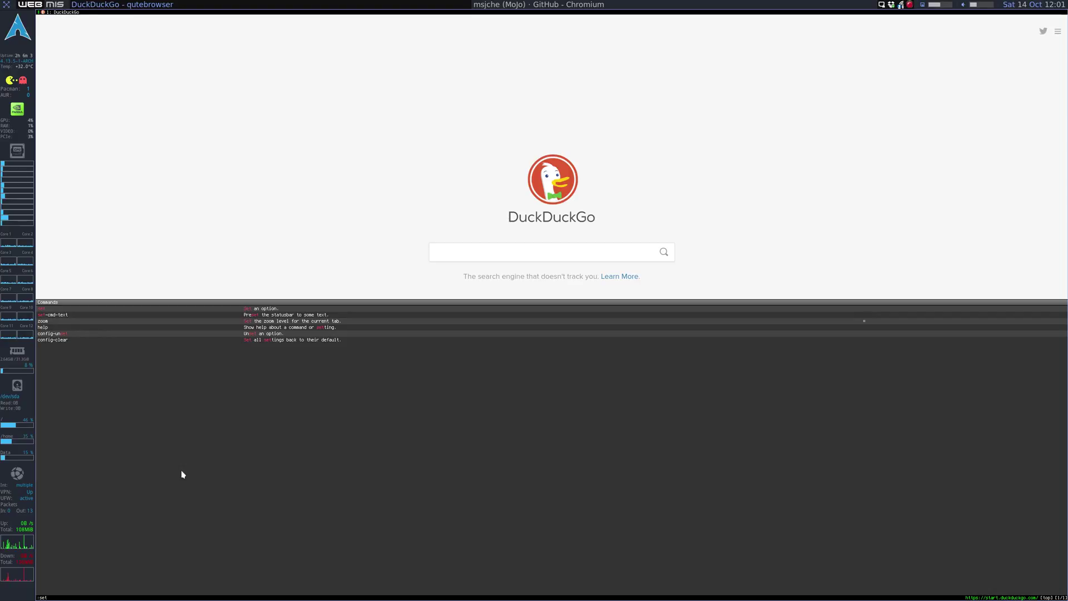
{"action": "key", "text": "Return"}
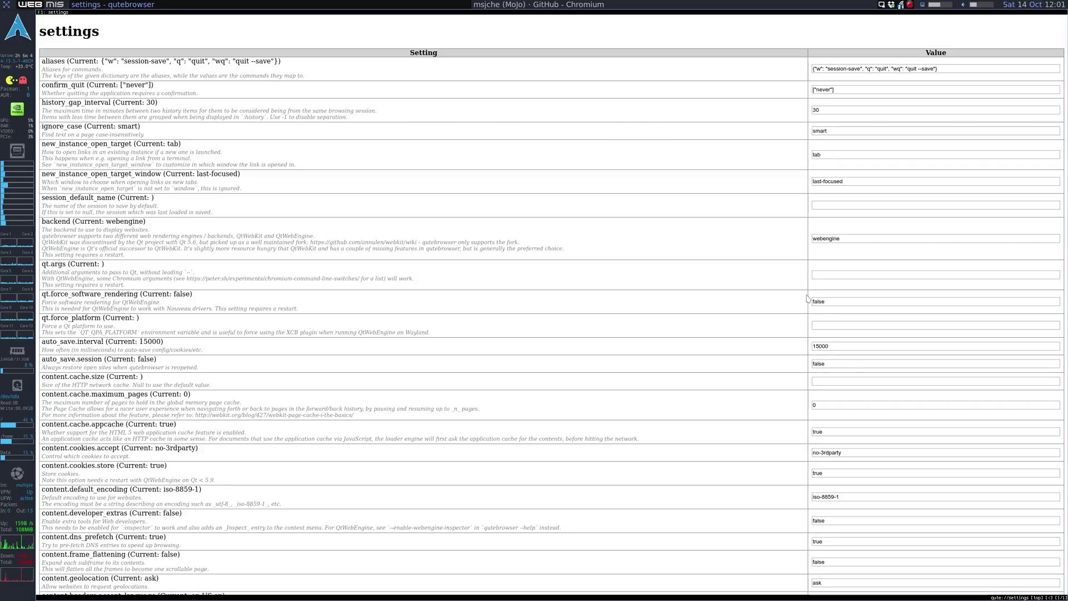
{"action": "key", "text": "plus"}
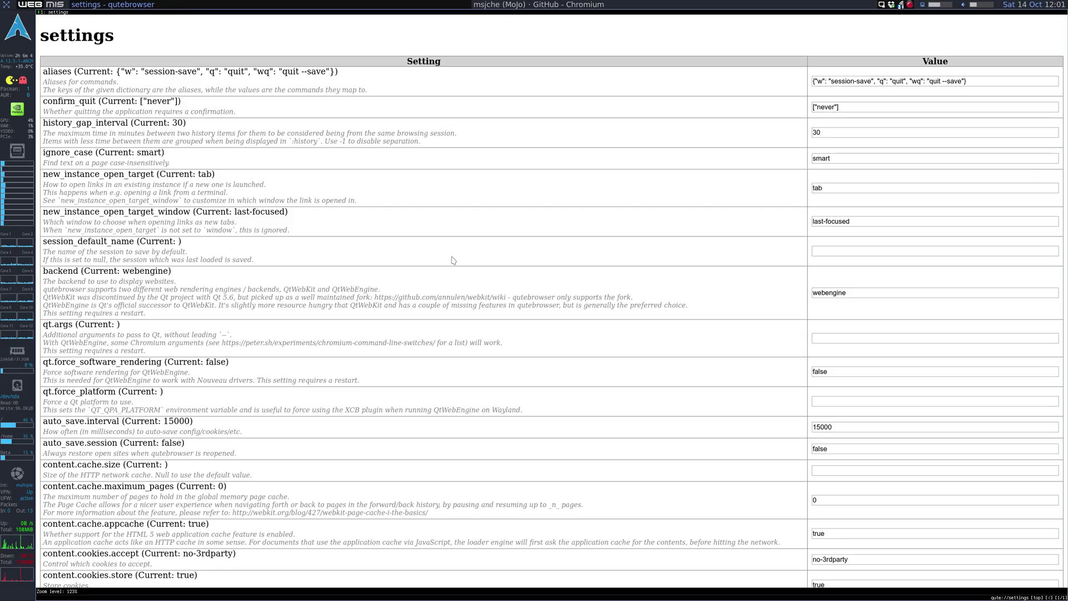
{"action": "key", "text": "plus"}
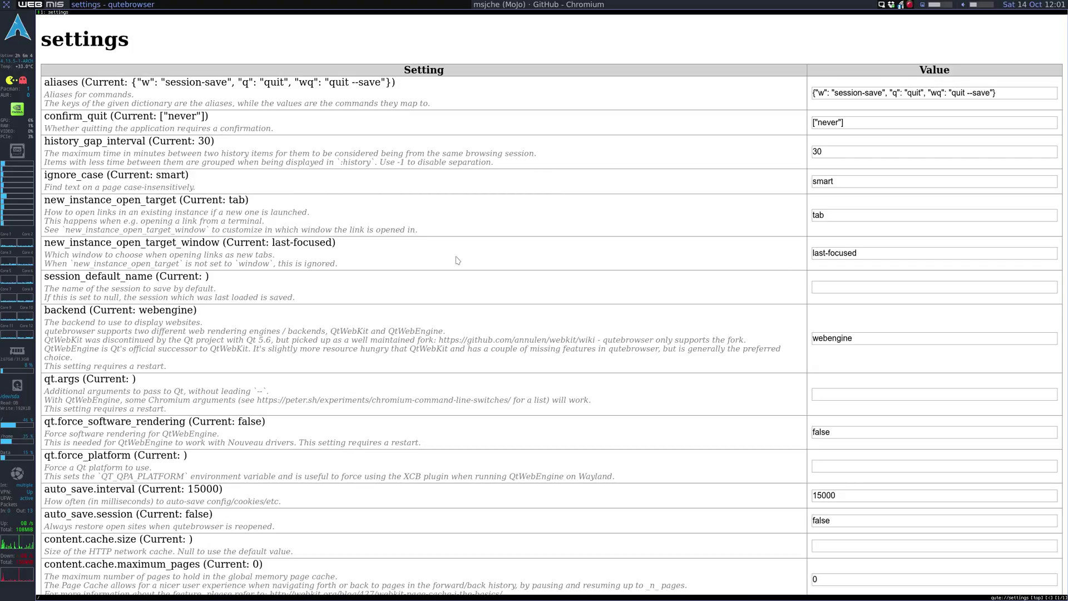
{"action": "key", "text": "Return"}
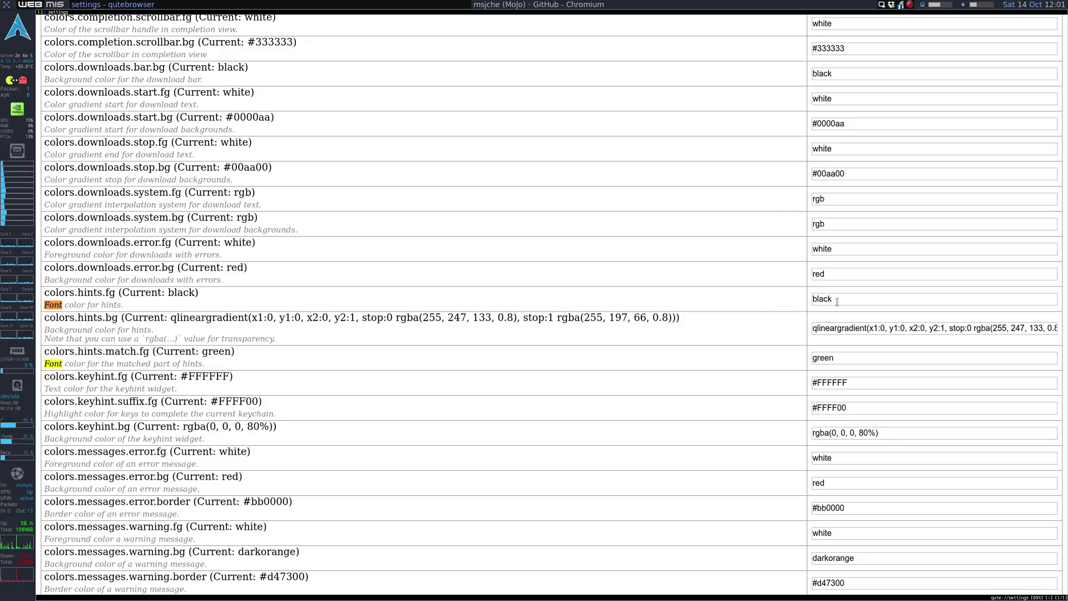
{"action": "key", "text": "f"}
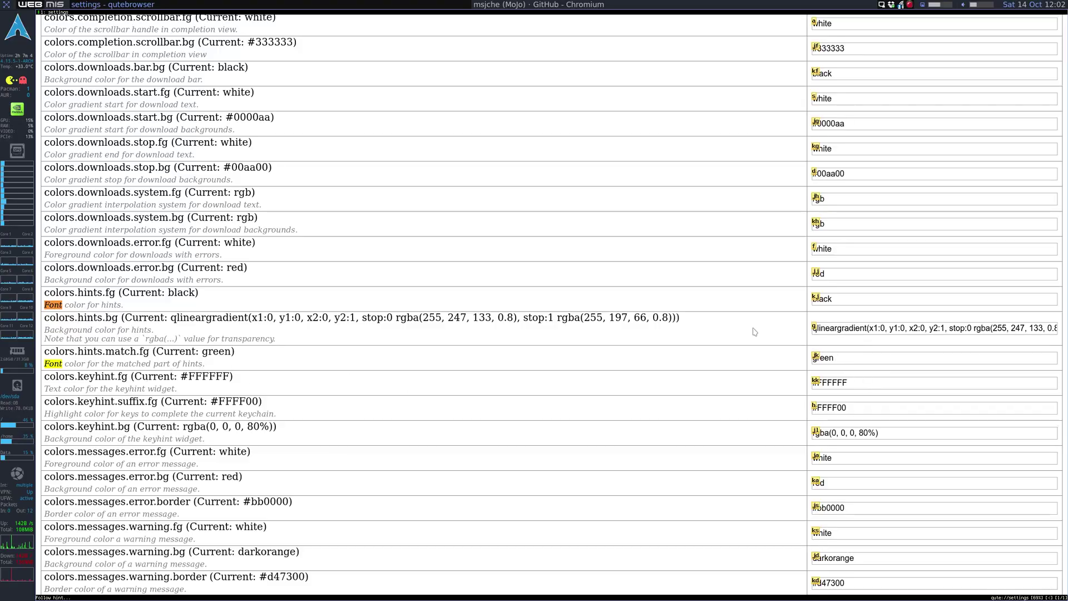
{"action": "key", "text": "Escape"}
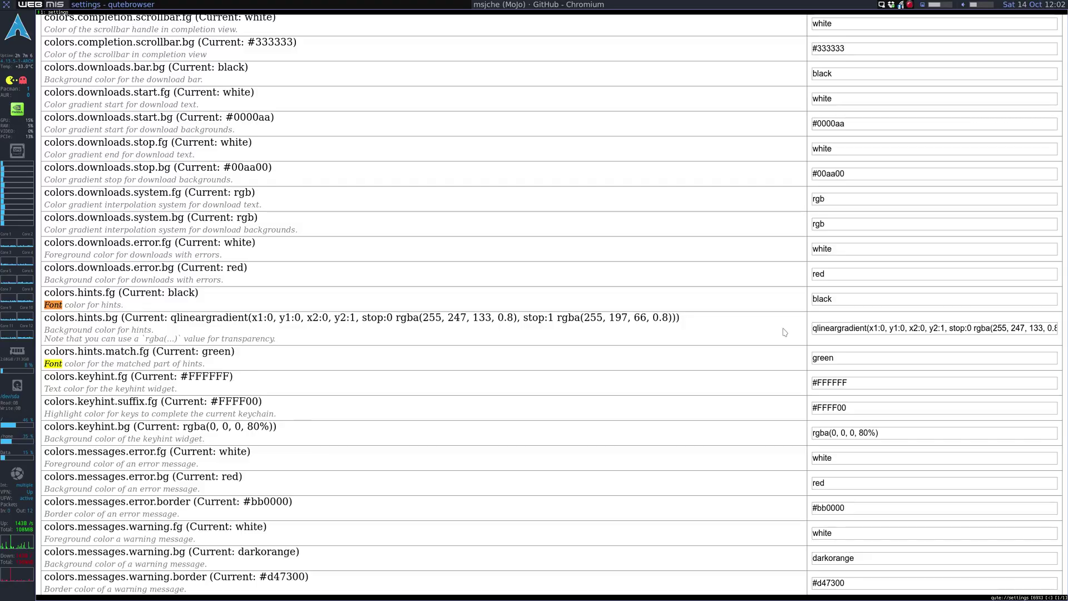
{"action": "key", "text": "n"}
{"action": "key", "text": "n"}
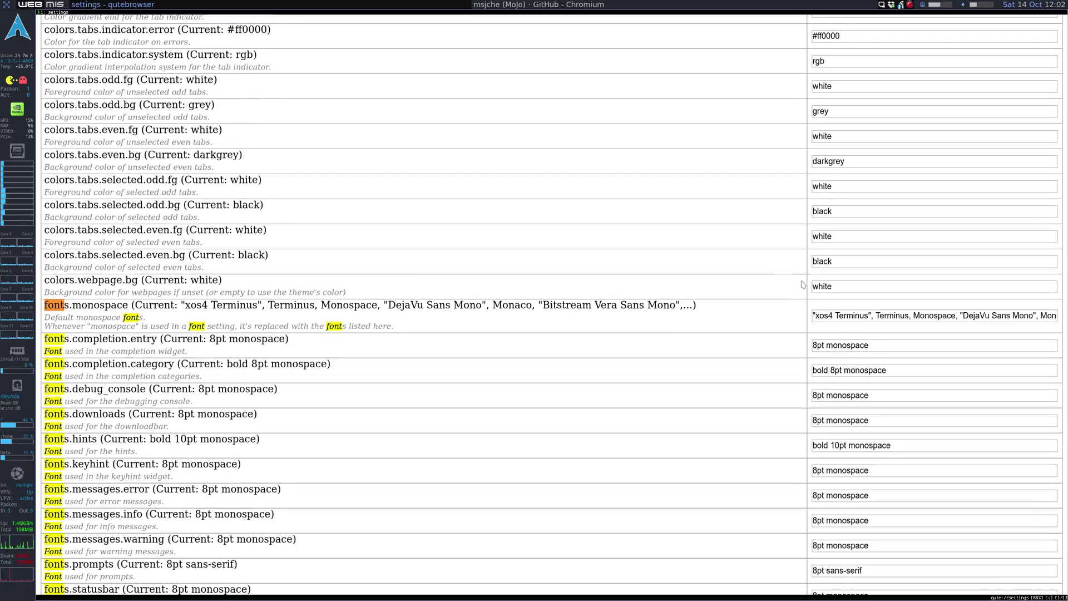
{"action": "scroll", "coordinate": [803, 284], "scroll_direction": "down", "scroll_amount": 3}
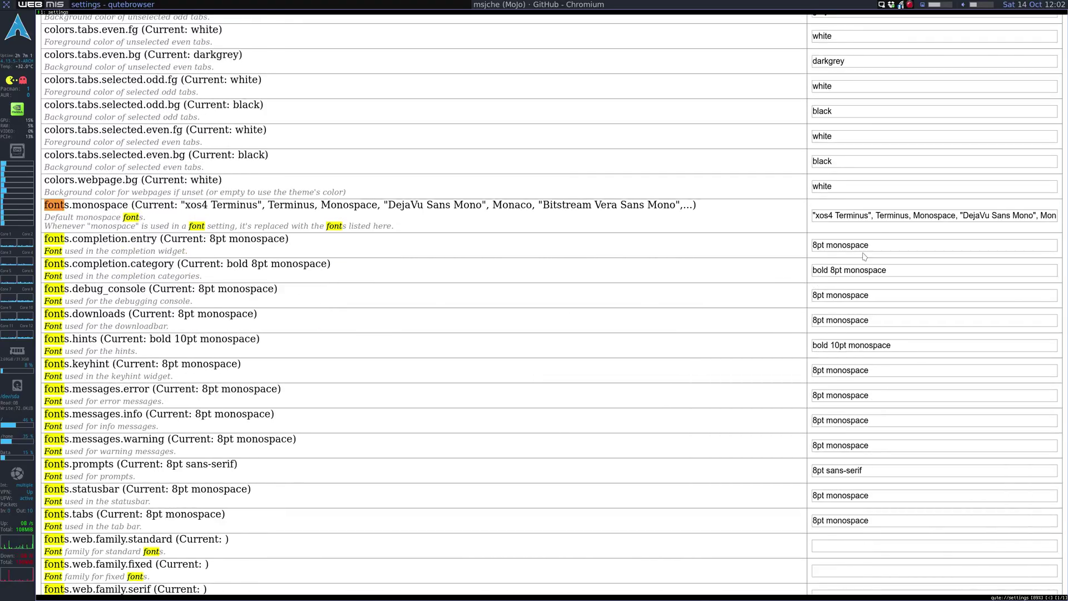
Copy the font name 'DejaVu Sans Mono' from the fonts.monospace value.
{"action": "mouse_move", "coordinate": [893, 216]}
{"action": "left_mouse_down"}
{"action": "mouse_move", "coordinate": [1058, 218]}
{"action": "mouse_move", "coordinate": [886, 216]}
{"action": "left_mouse_up"}
{"action": "double_click", "coordinate": [885, 216]}
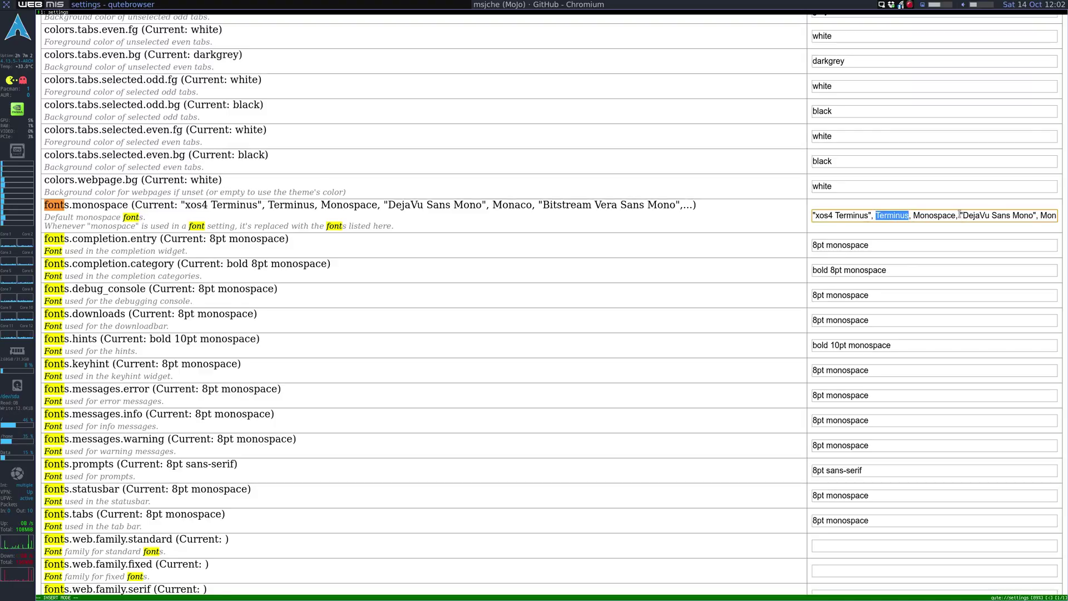
{"action": "left_click_drag", "start_coordinate": [959, 215], "coordinate": [1035, 215]}
{"action": "key", "text": "ctrl+c"}
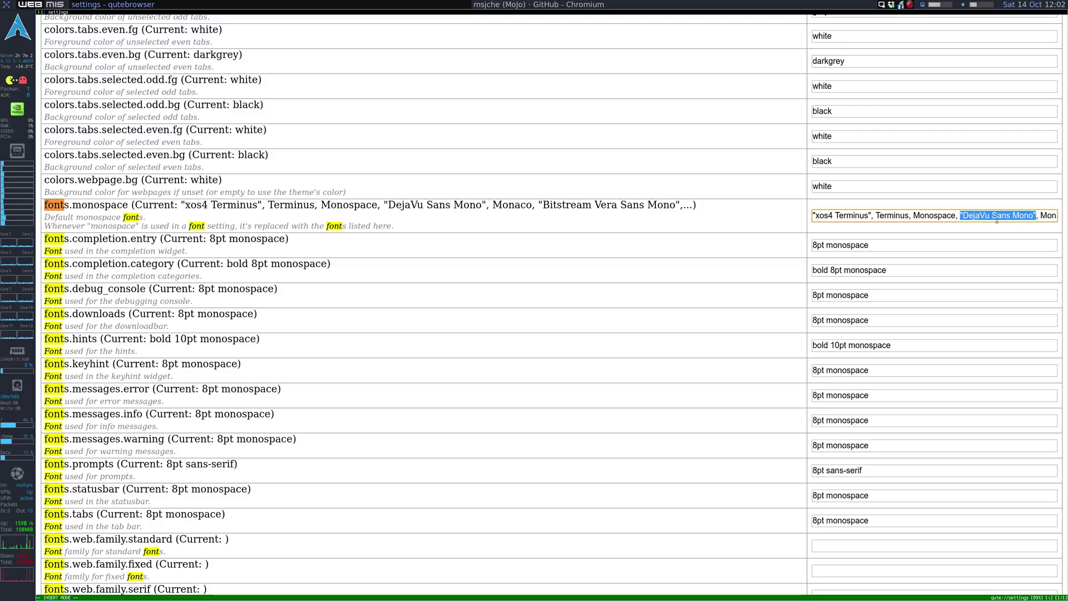
Replace monospace with DejaVu Sans Mono in completion, debug_console, downloads, hints, keyhint and messages.error.
{"action": "double_click", "coordinate": [852, 245]}
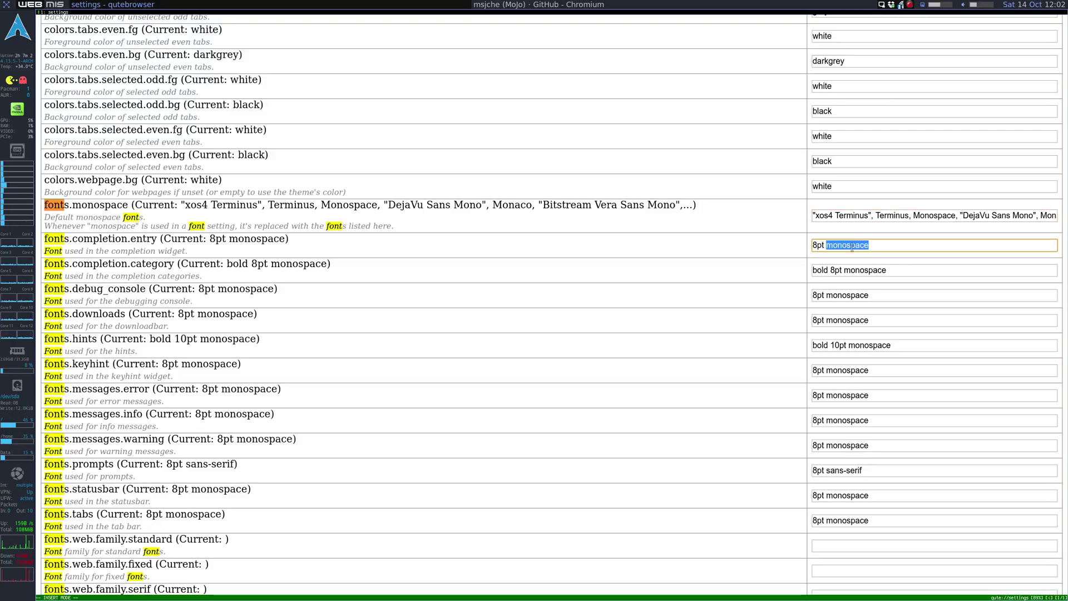
{"action": "key", "text": "ctrl+v"}
{"action": "double_click", "coordinate": [865, 270]}
{"action": "key", "text": "ctrl+v"}
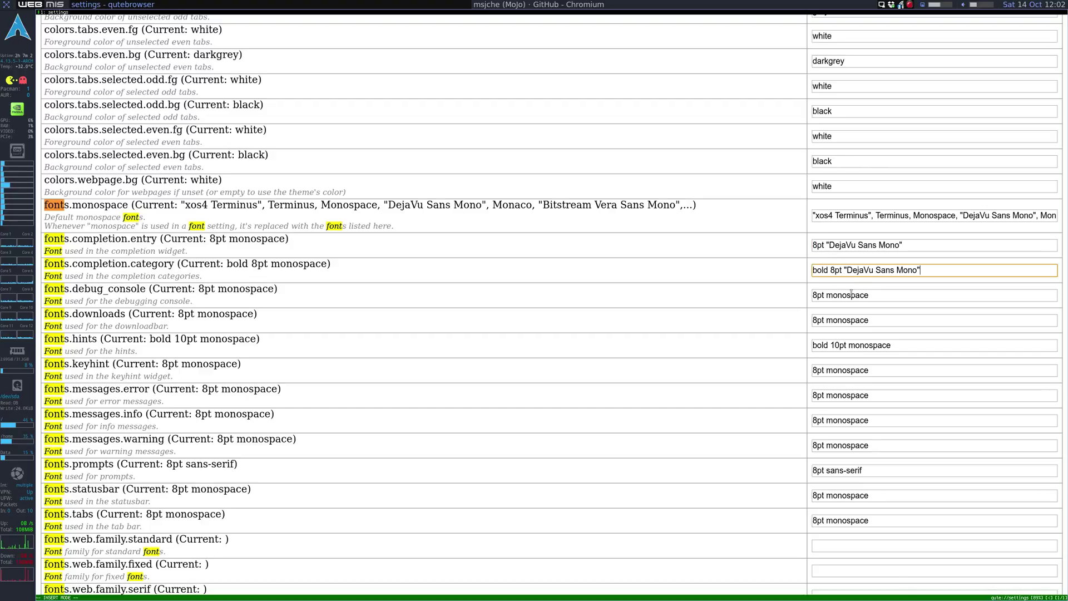
{"action": "double_click", "coordinate": [851, 294]}
{"action": "key", "text": "ctrl+v"}
{"action": "double_click", "coordinate": [848, 320]}
{"action": "key", "text": "ctrl+v"}
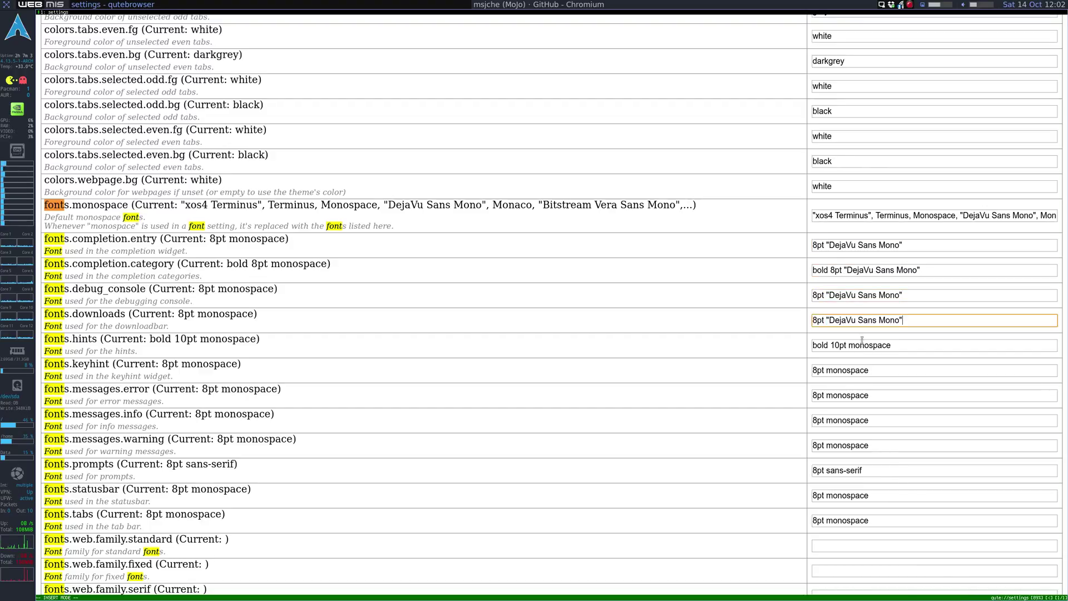
{"action": "double_click", "coordinate": [861, 346]}
{"action": "key", "text": "ctrl+v"}
{"action": "double_click", "coordinate": [847, 371]}
{"action": "key", "text": "ctrl+v"}
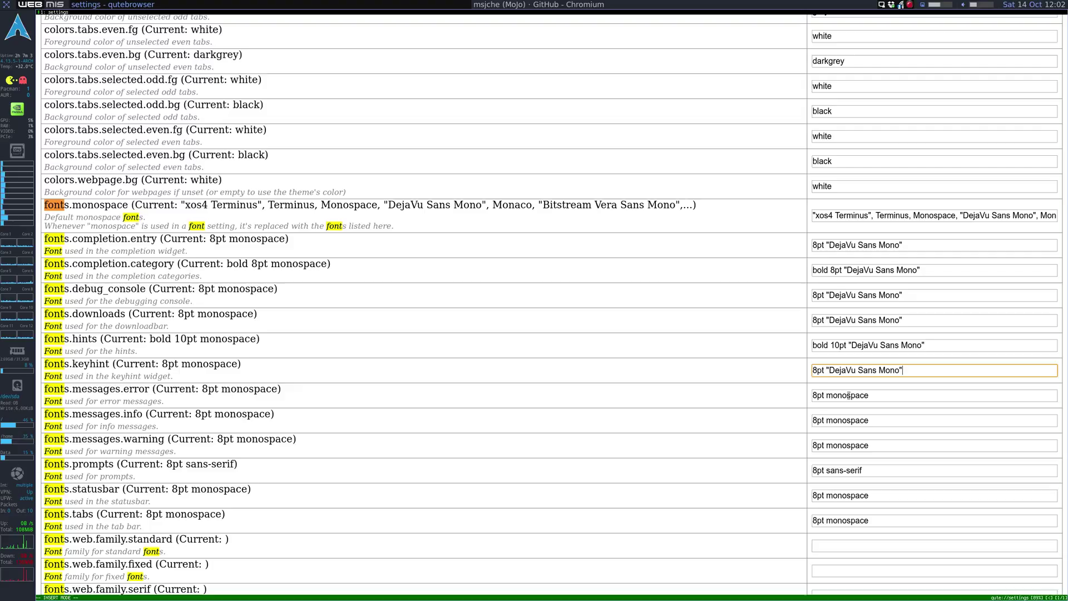
{"action": "double_click", "coordinate": [848, 395]}
{"action": "key", "text": "ctrl+v"}
Replace monospace with DejaVu Sans Mono in messages.info, messages.warning, statusbar and tabs, keeping prompts sans-serif.
{"action": "triple_click", "coordinate": [851, 421]}
{"action": "key", "text": "ctrl+v"}
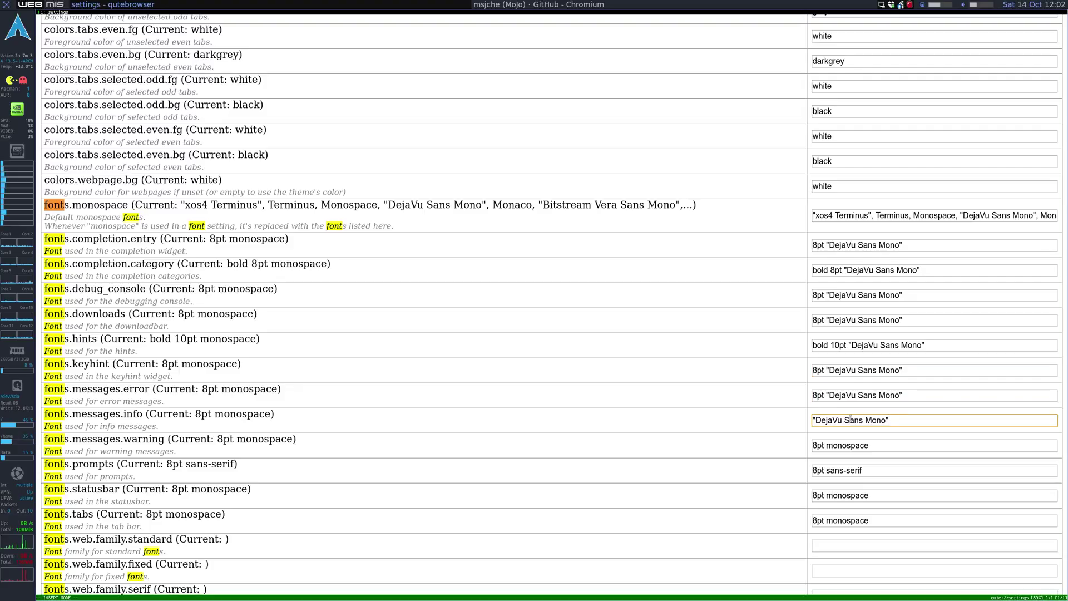
{"action": "key", "text": "ctrl+z"}
{"action": "double_click", "coordinate": [849, 420]}
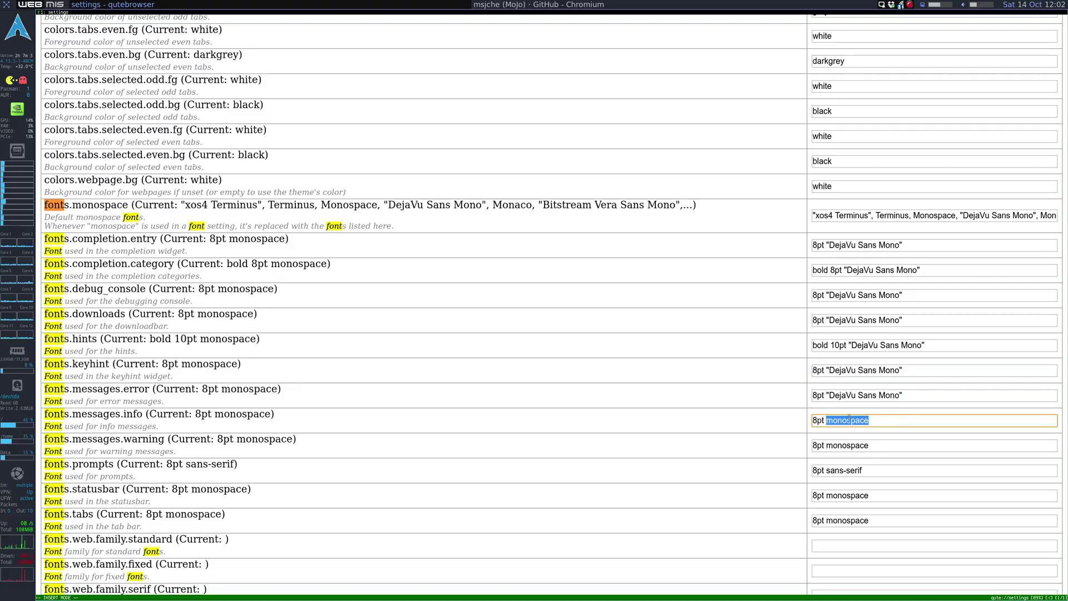
{"action": "key", "text": "ctrl+v"}
{"action": "double_click", "coordinate": [858, 445]}
{"action": "key", "text": "ctrl+v"}
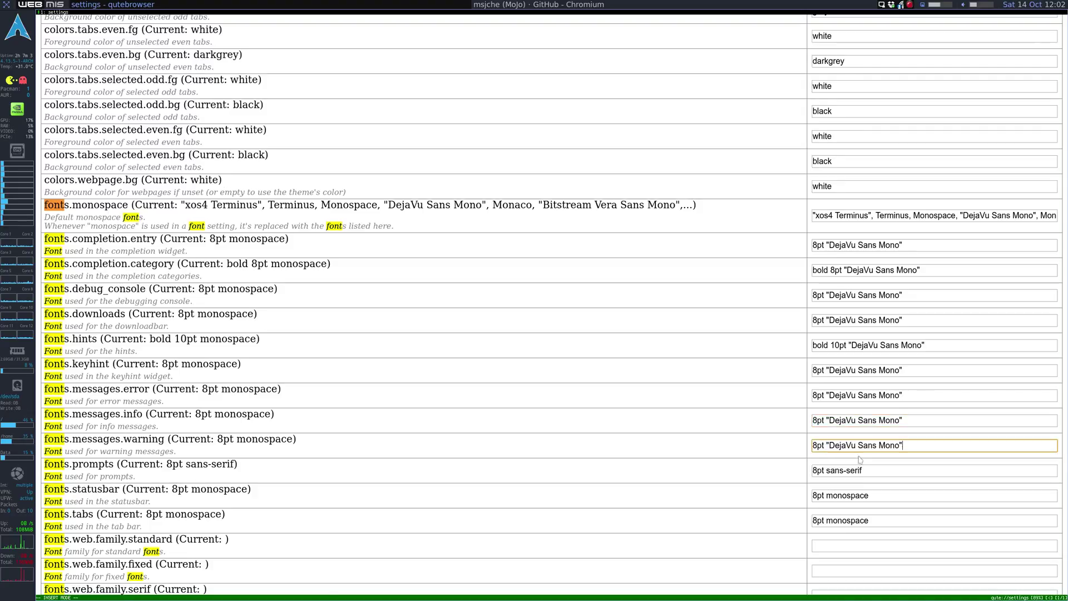
{"action": "left_click_drag", "start_coordinate": [827, 471], "coordinate": [853, 470]}
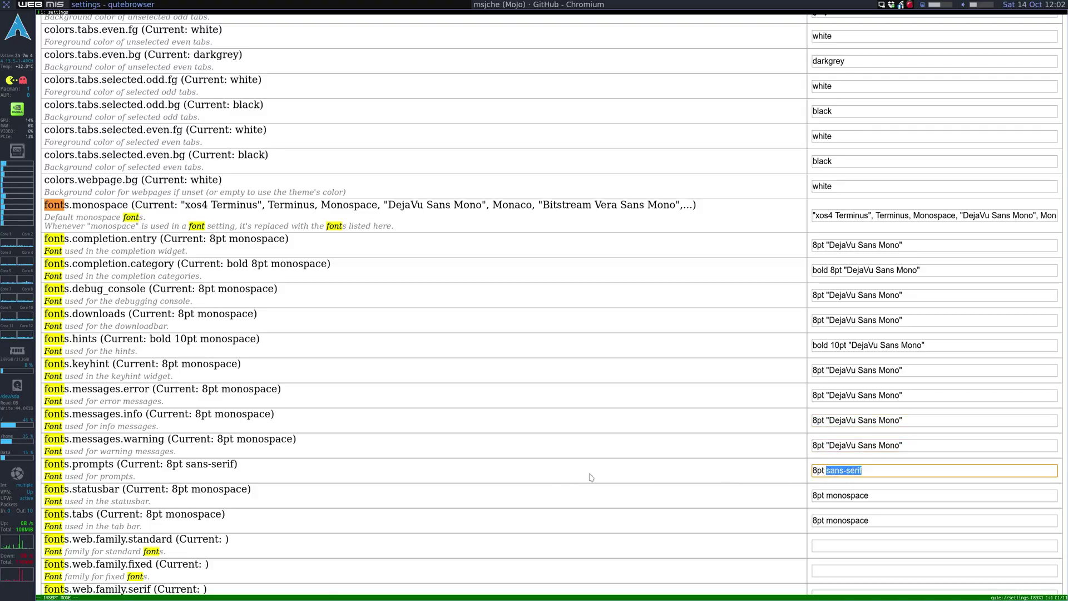
{"action": "double_click", "coordinate": [853, 495]}
{"action": "key", "text": "ctrl+v"}
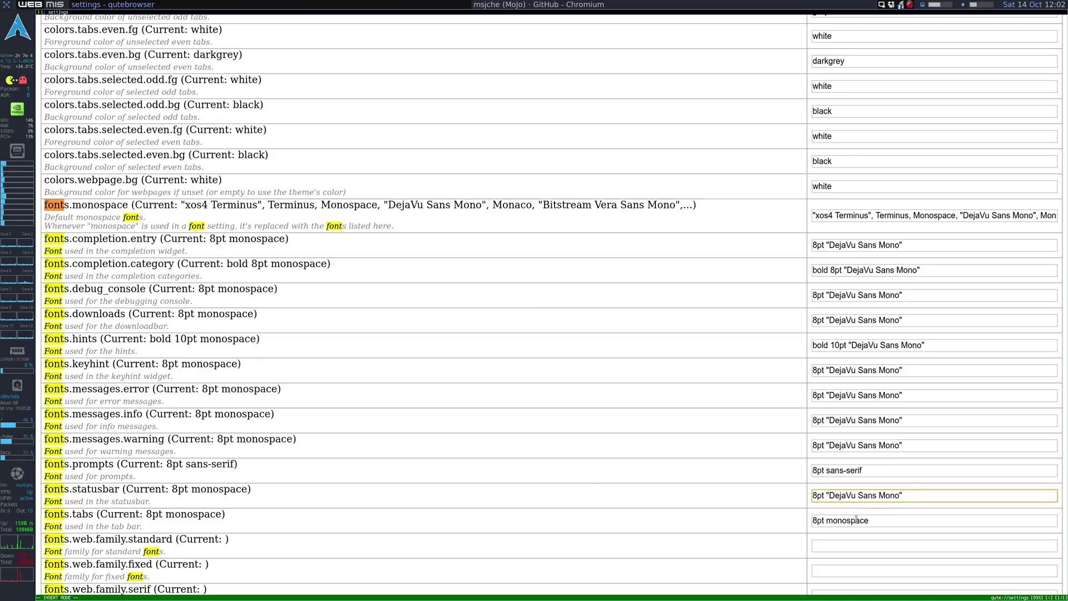
{"action": "double_click", "coordinate": [855, 520]}
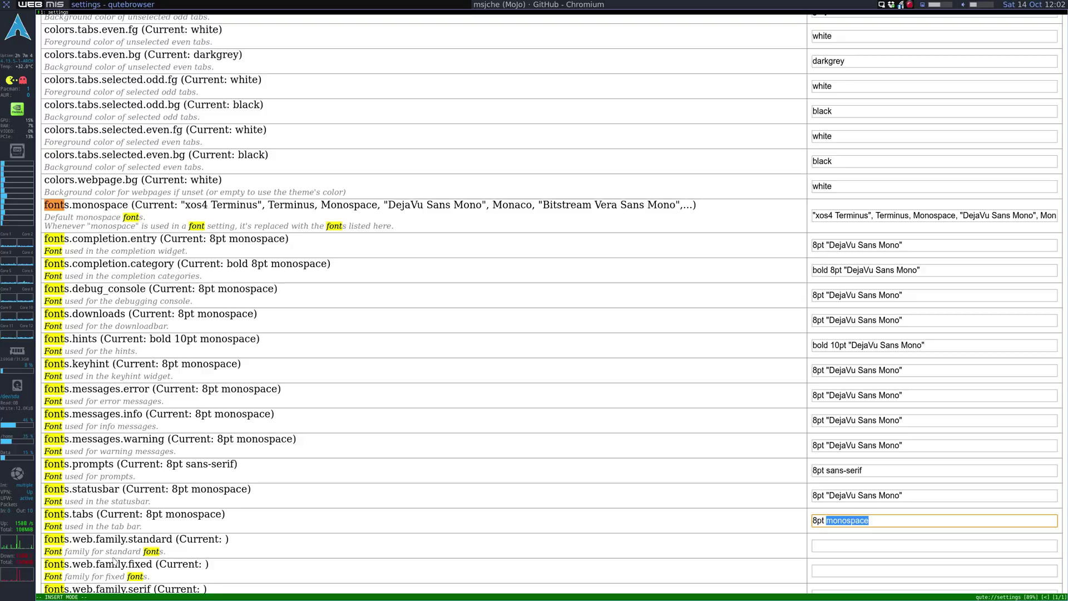
{"action": "key", "text": "ctrl+v"}
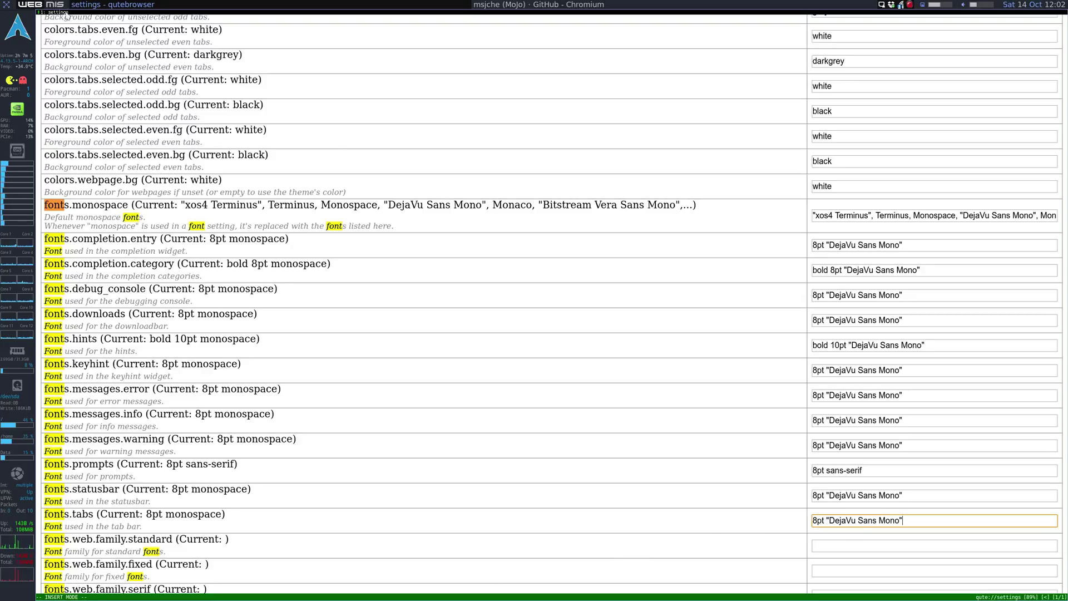
Change fonts.completion.entry and fonts.completion.category sizes from 8pt to 10pt.
{"action": "left_click", "coordinate": [824, 545]}
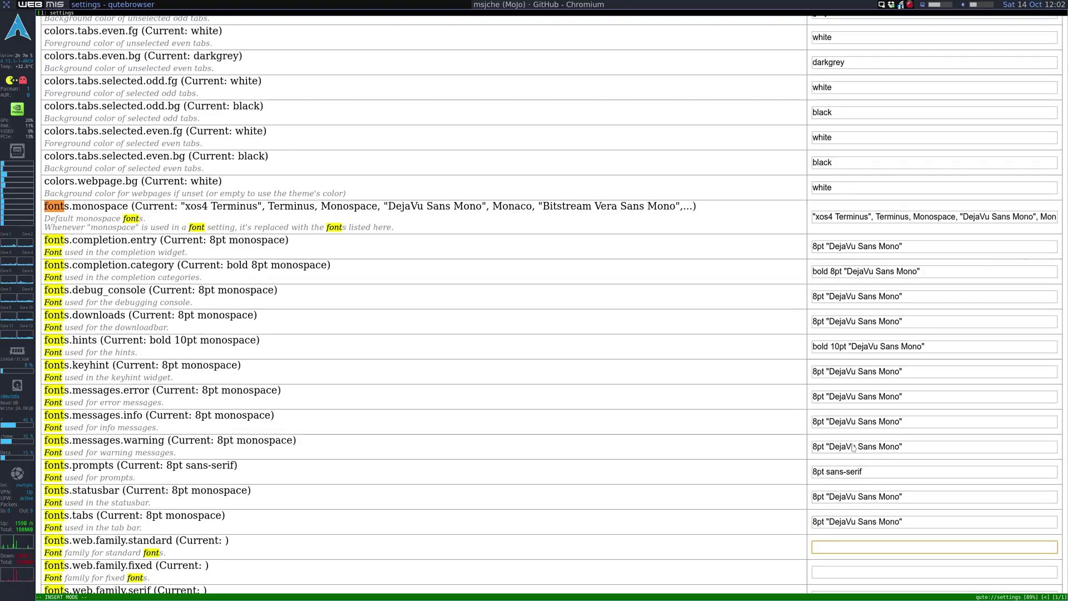
{"action": "left_click", "coordinate": [814, 247]}
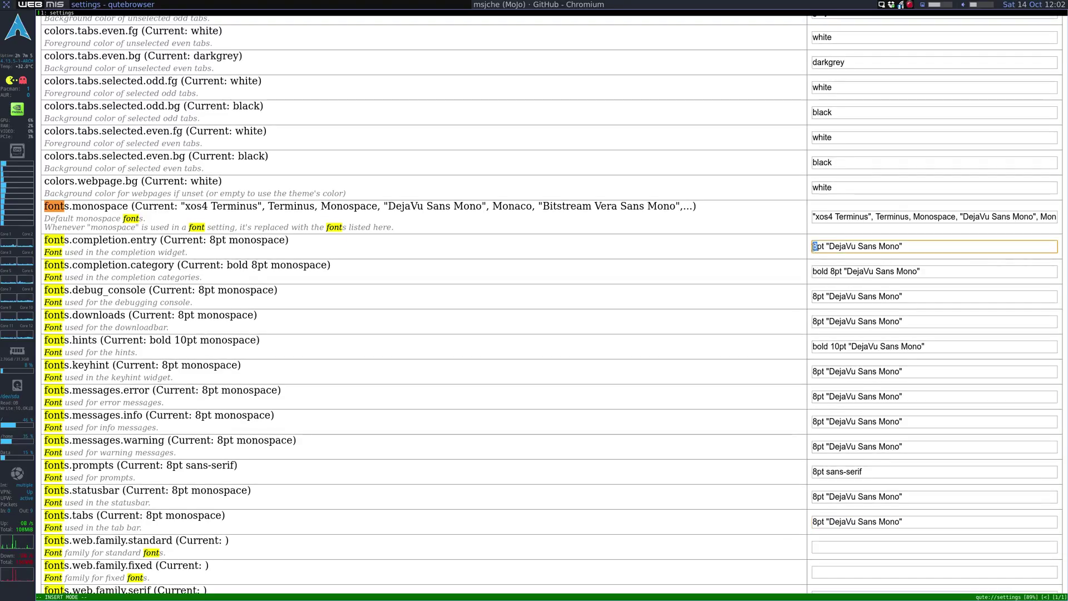
{"action": "key", "text": "Delete"}
{"action": "type", "text": "10"}
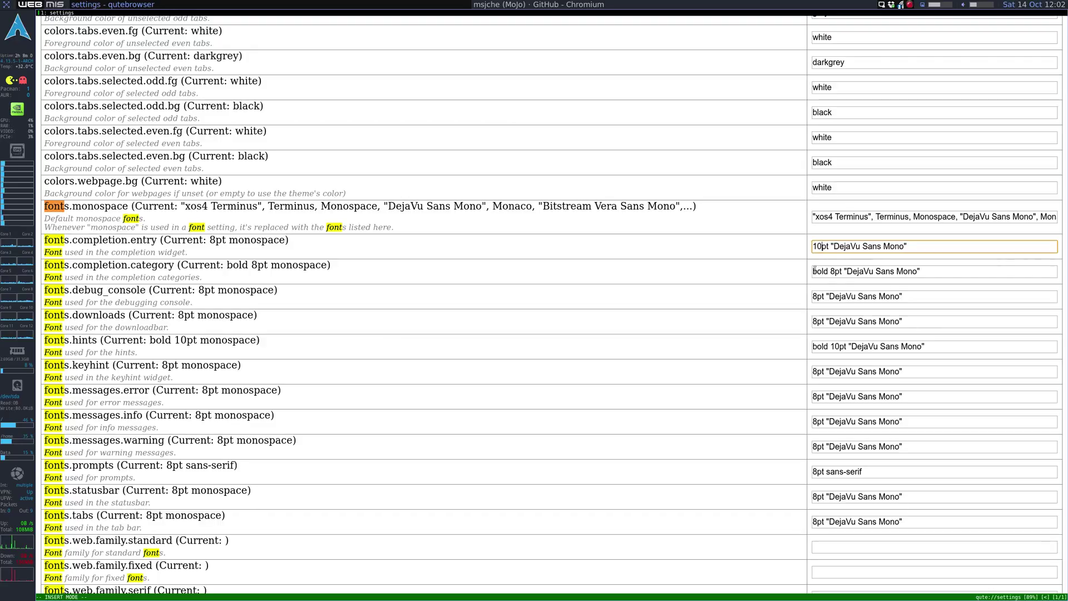
{"action": "left_click", "coordinate": [818, 270]}
{"action": "key", "text": "Delete"}
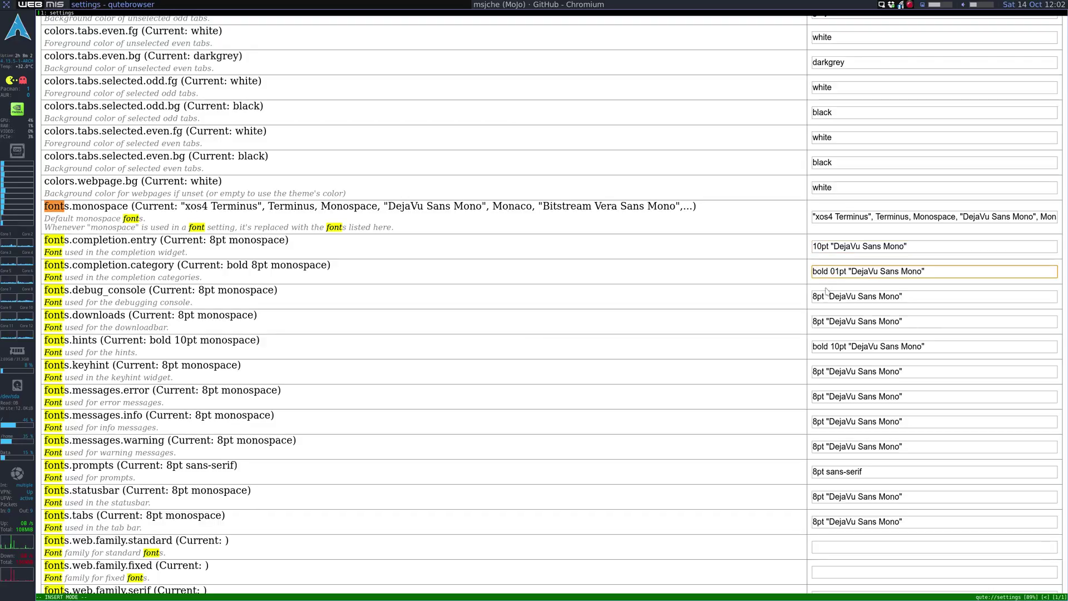
{"action": "type", "text": "0"}
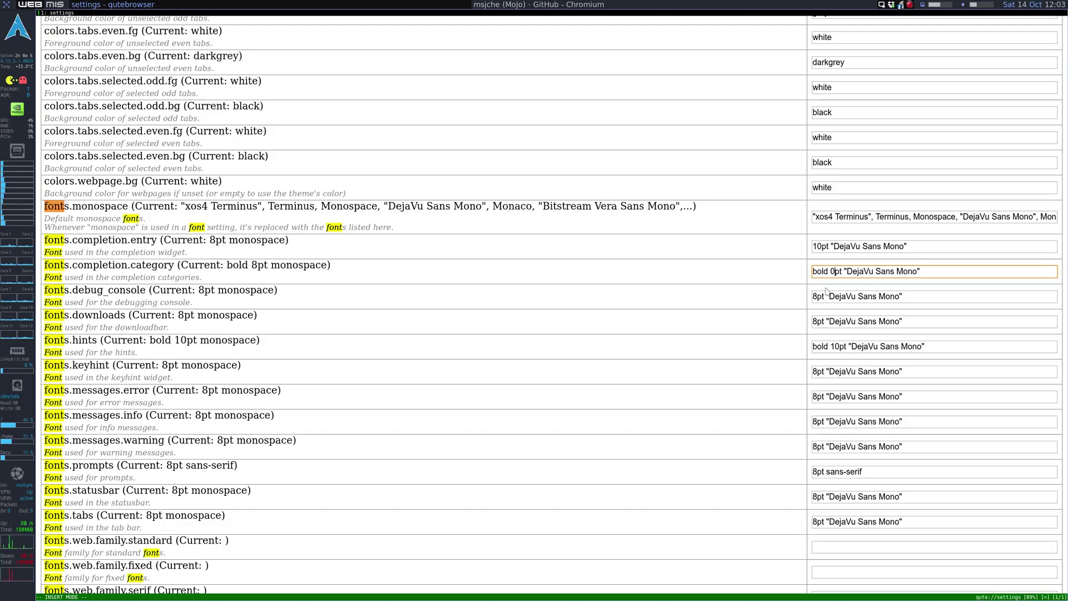
{"action": "key", "text": "Left"}
{"action": "type", "text": "1"}
{"action": "key", "text": "Right"}
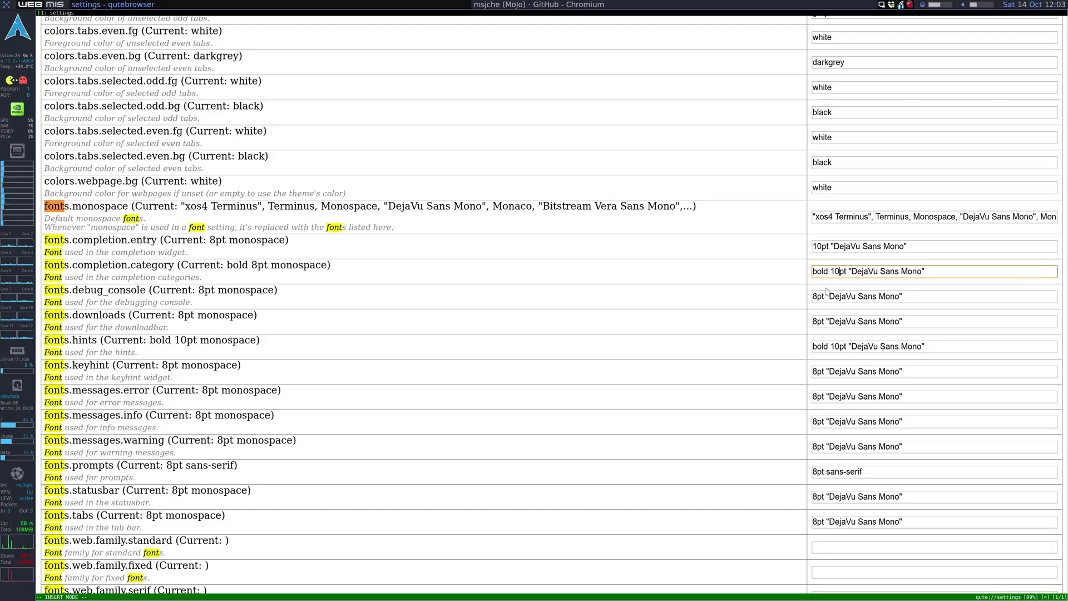
Set the fonts.debug_console and fonts.downloads sizes to 10pt.
{"action": "left_click", "coordinate": [817, 297]}
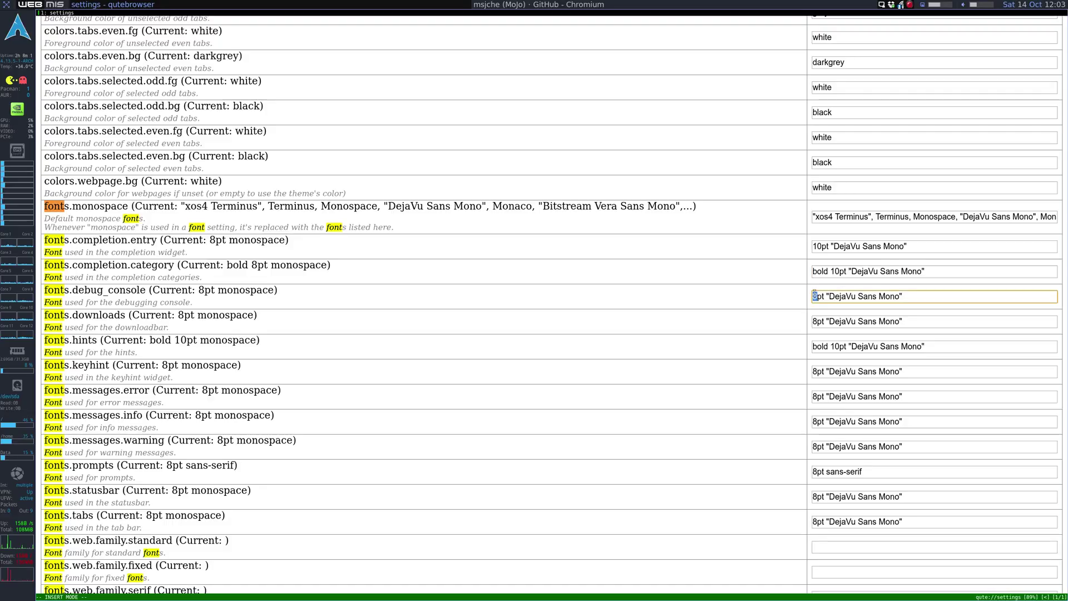
{"action": "type", "text": "10"}
{"action": "left_click", "coordinate": [813, 321]}
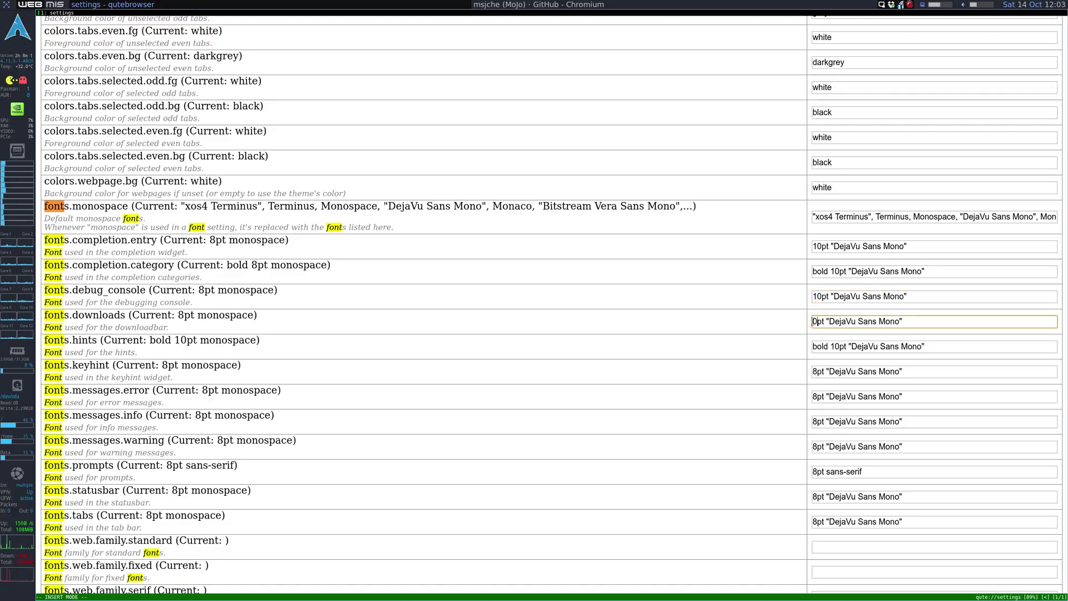
{"action": "type", "text": "1"}
{"action": "key", "text": "BackSpace"}
{"action": "type", "text": "1"}
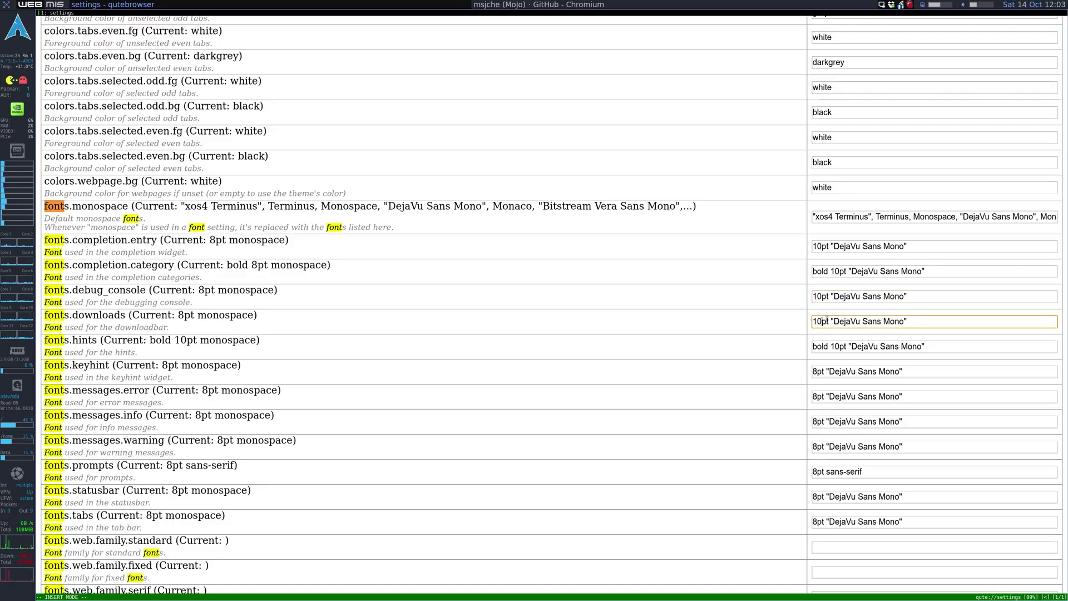
Make the hints font bold 12pt and set the messages and prompts fonts to 10pt.
{"action": "left_click_drag", "start_coordinate": [839, 347], "coordinate": [814, 396]}
{"action": "type", "text": "210"}
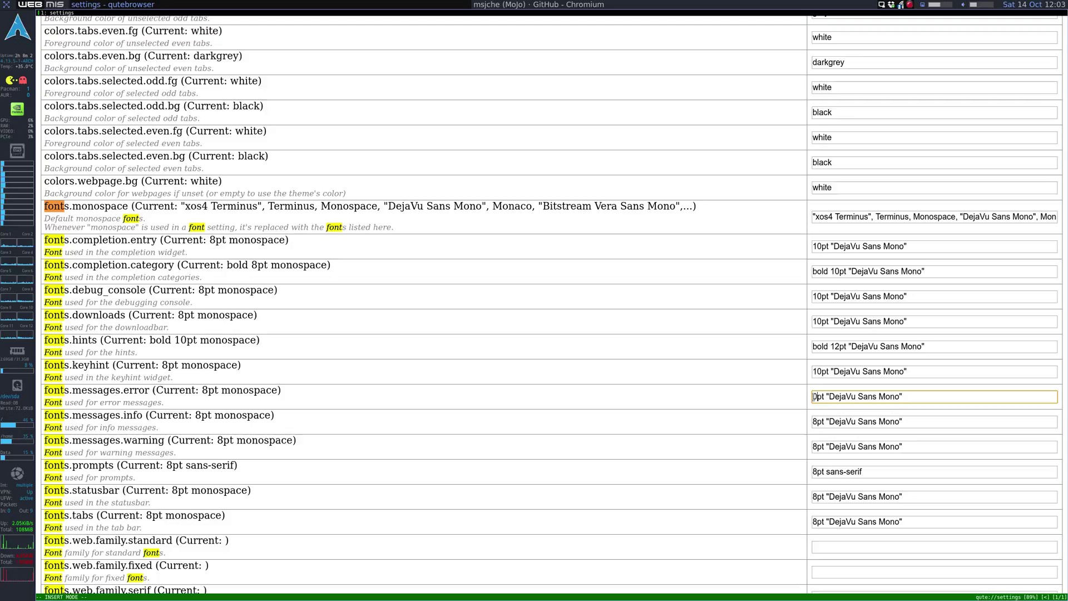
{"action": "type", "text": "10"}
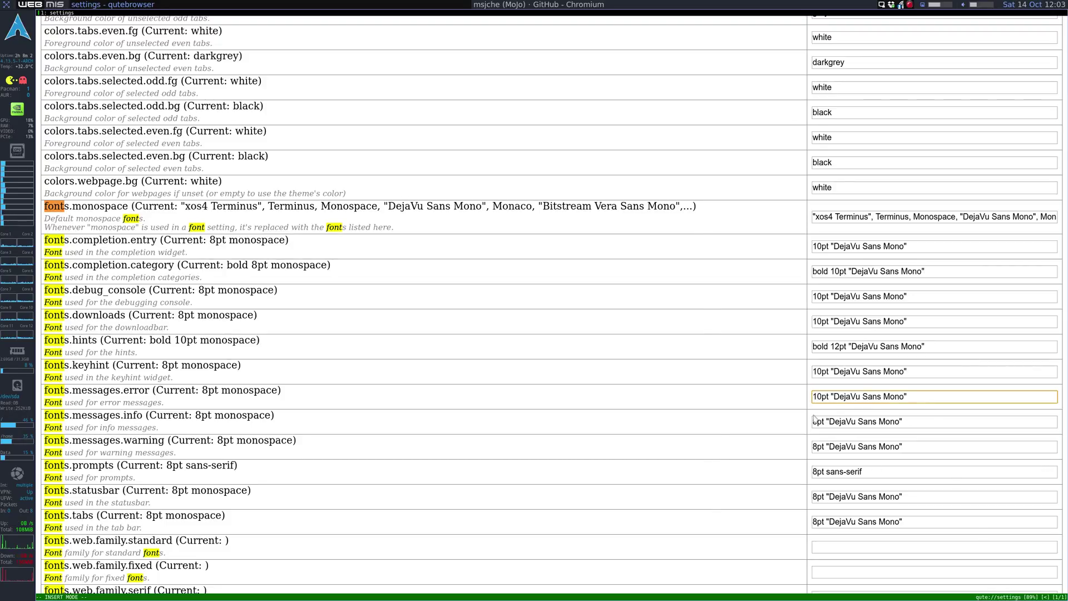
{"action": "left_click_drag", "start_coordinate": [818, 421], "coordinate": [812, 496]}
{"action": "type", "text": "10"}
{"action": "type", "text": "10"}
{"action": "left_click", "coordinate": [815, 471]}
{"action": "type", "text": "10"}
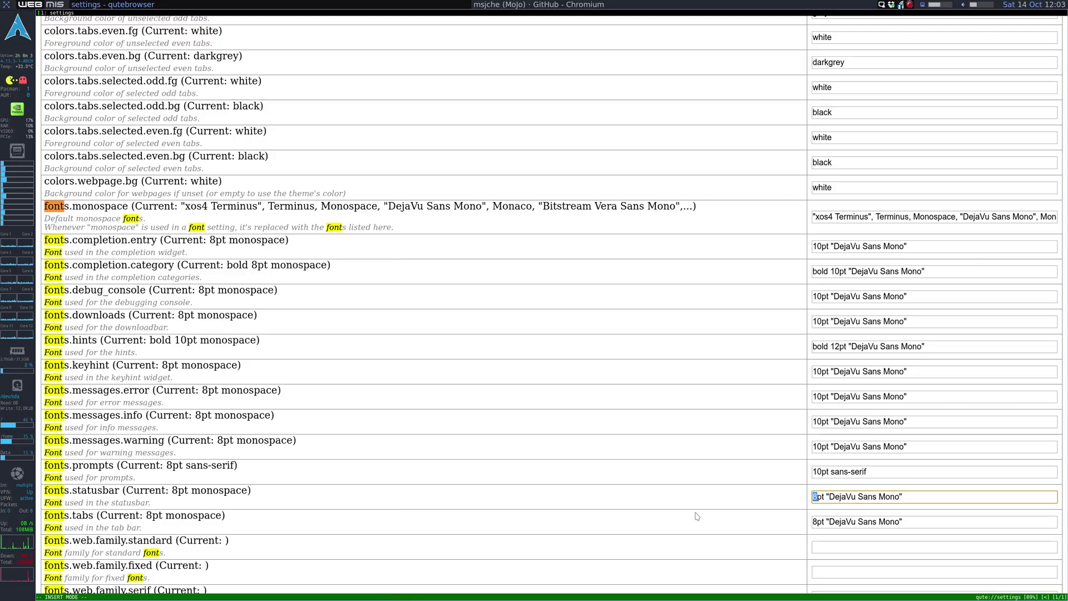
{"action": "type", "text": "10"}
Change fonts.tabs from 8pt to bold 12pt "DejaVu Sans Mono".
{"action": "left_click", "coordinate": [814, 521]}
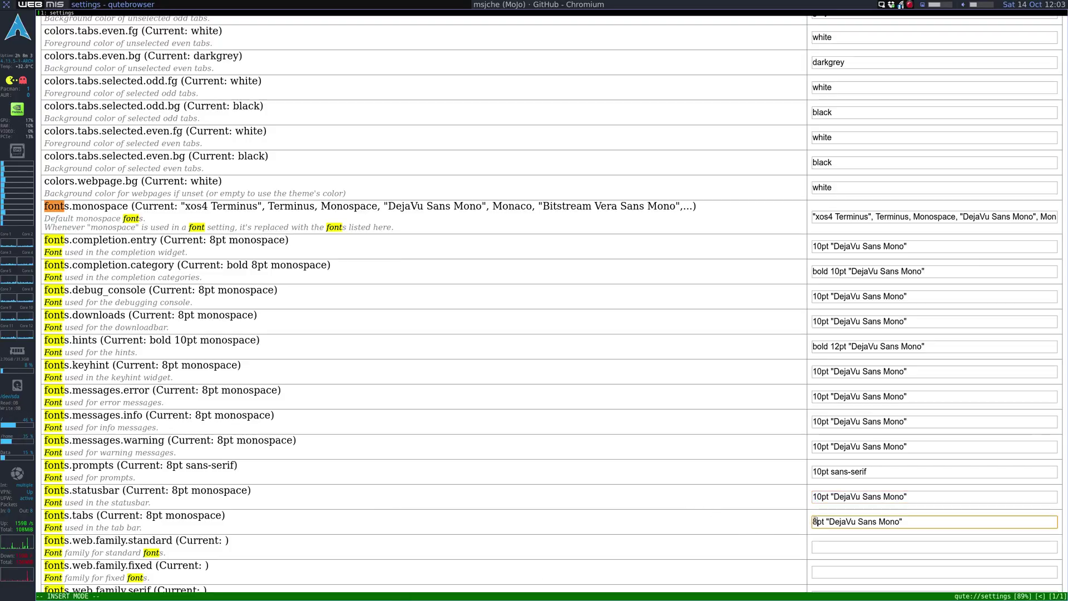
{"action": "left_click_drag", "start_coordinate": [817, 521], "coordinate": [812, 521]}
{"action": "type", "text": "12"}
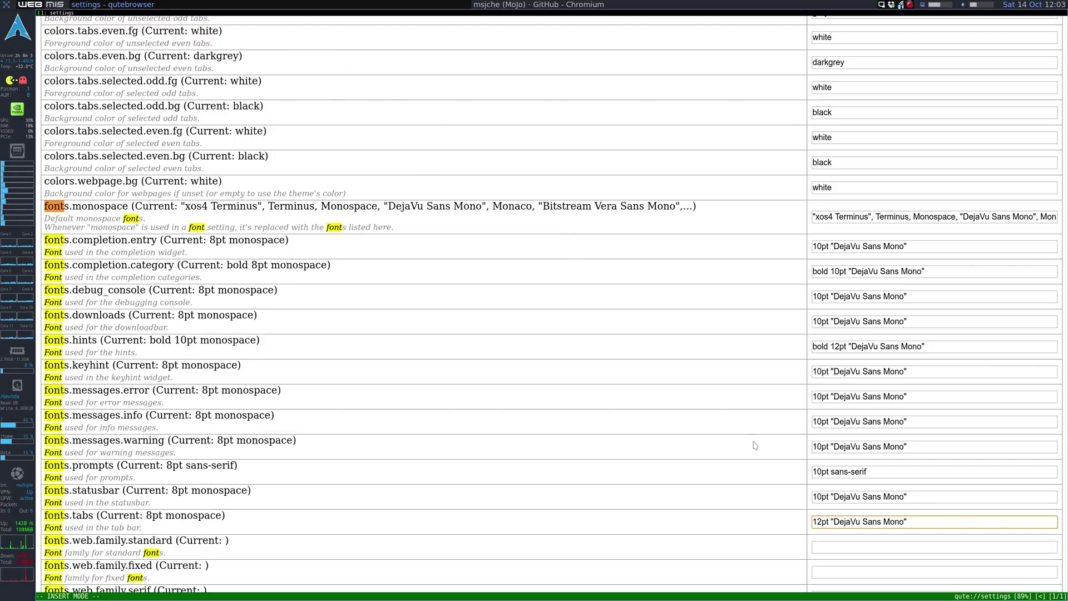
{"action": "left_click", "coordinate": [813, 550]}
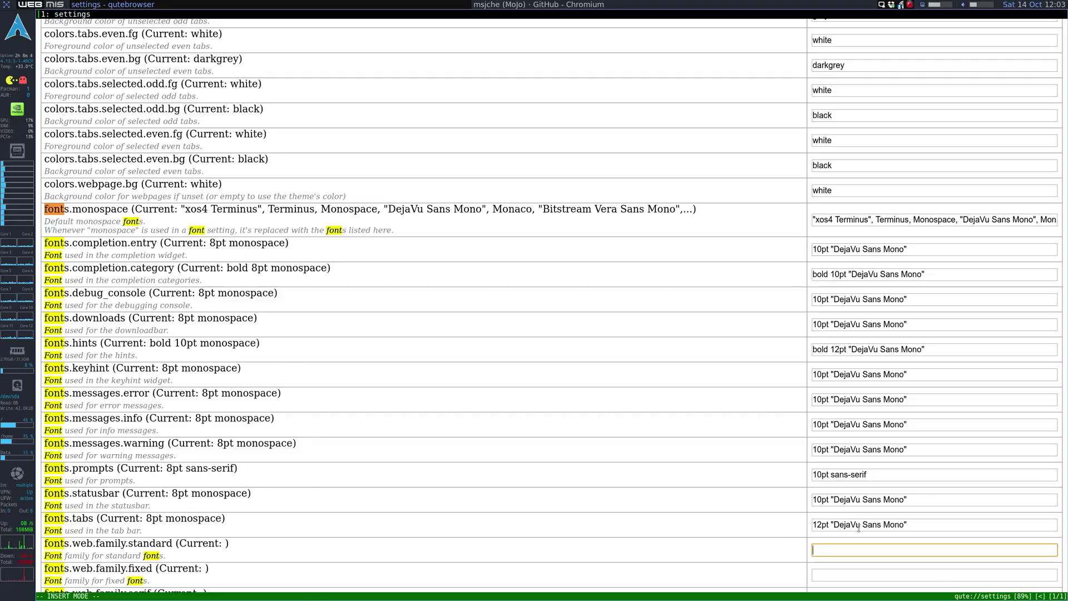
{"action": "left_click", "coordinate": [813, 526]}
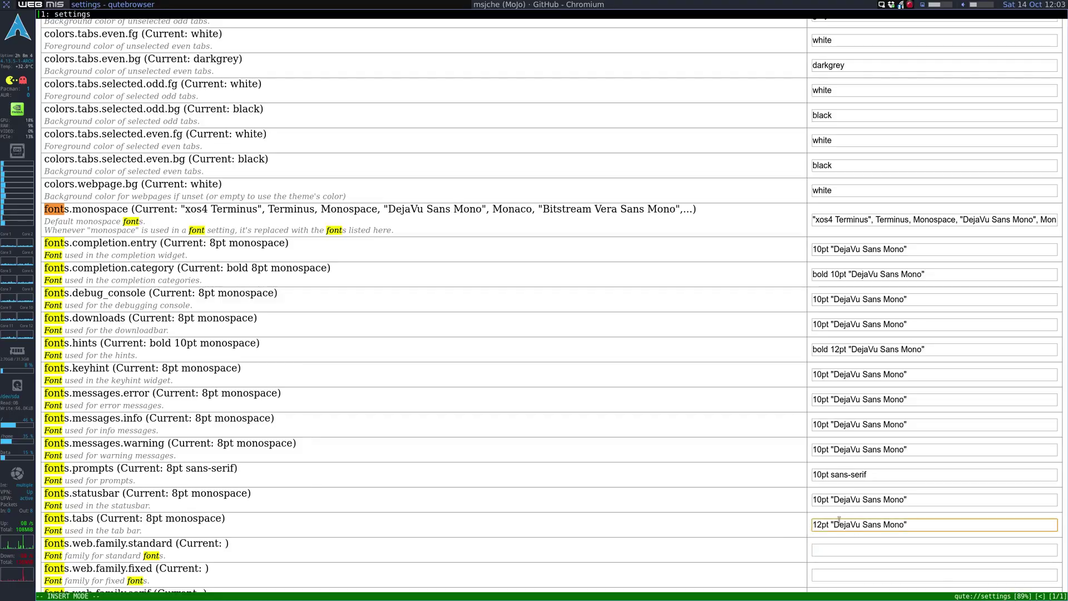
{"action": "type", "text": "bold"}
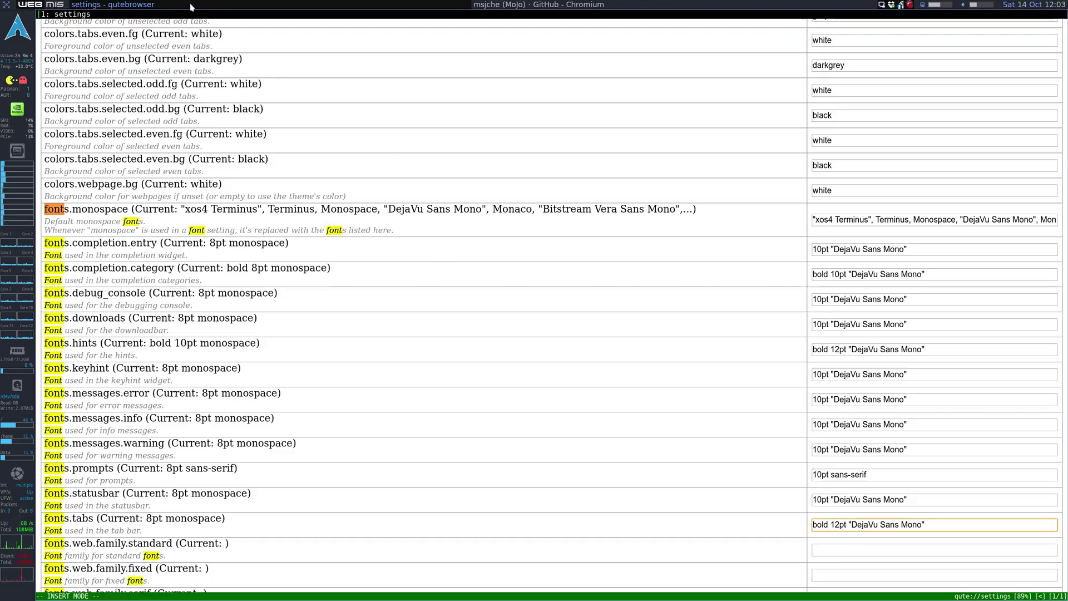
{"action": "key", "text": "Tab"}
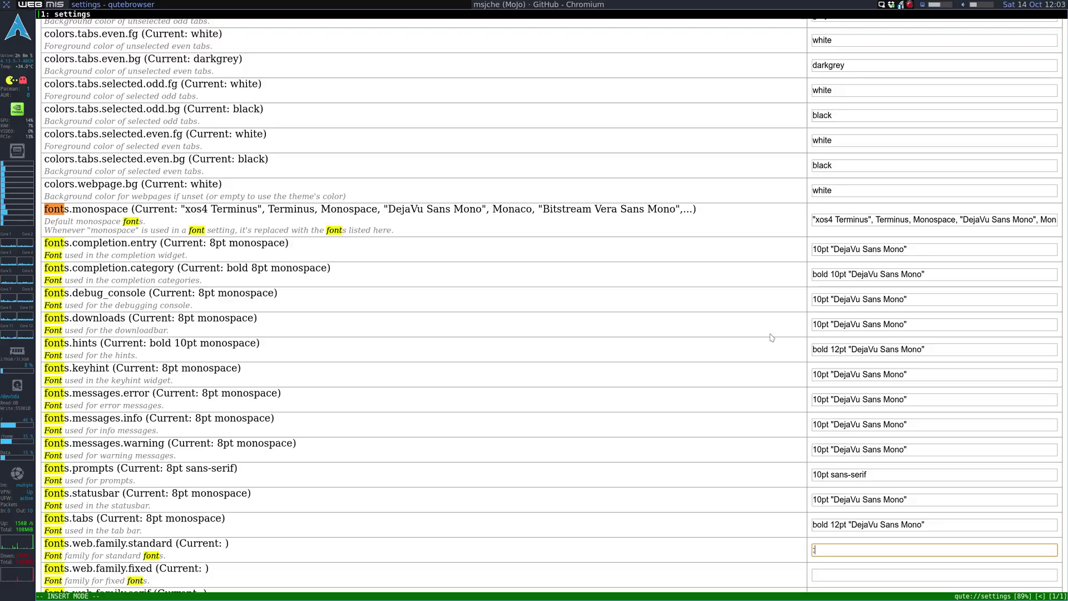
Clone the settings tab twice with :tab-clone.
{"action": "key", "text": "Escape"}
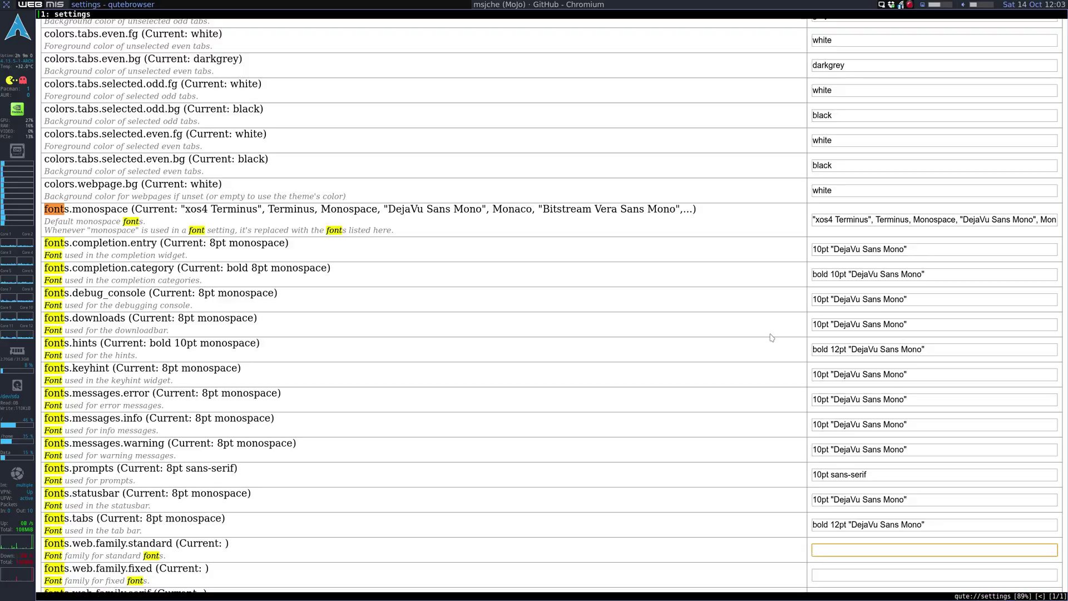
{"action": "type", "text": ":tab"}
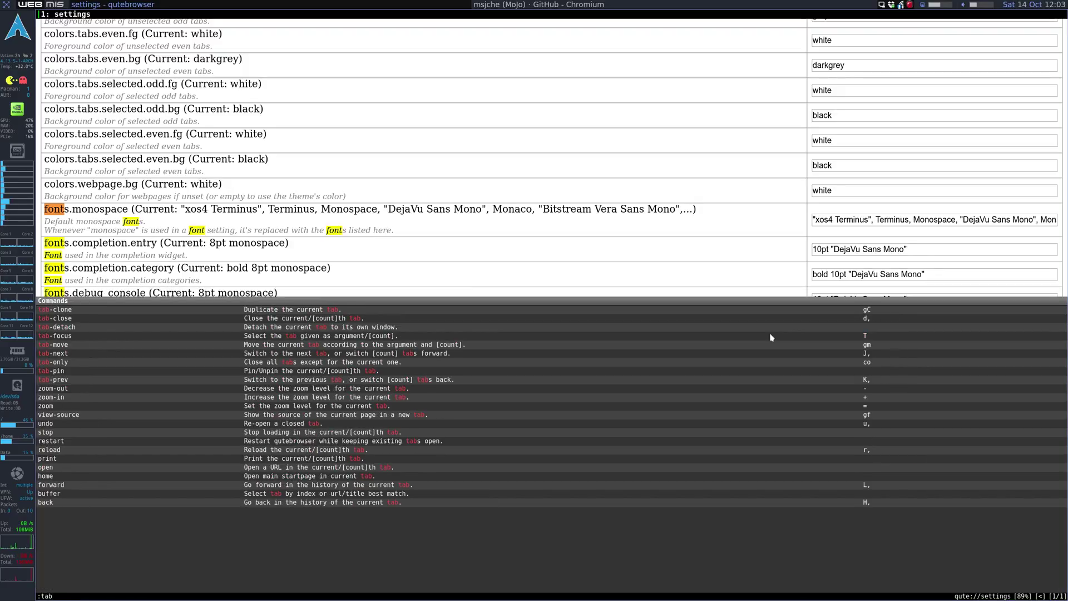
{"action": "key", "text": "Tab"}
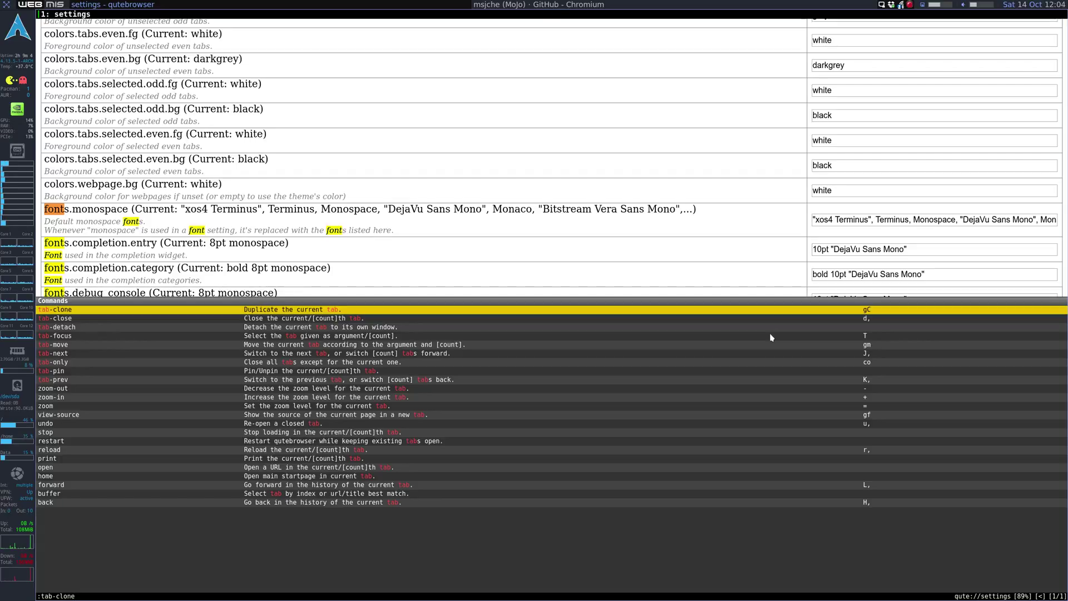
{"action": "key", "text": "Return"}
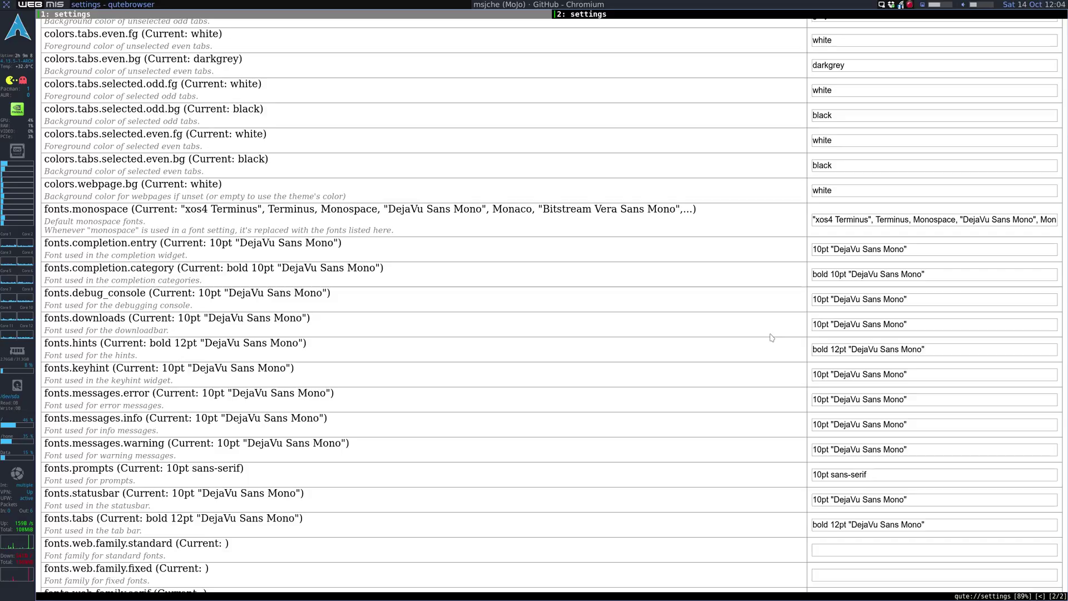
{"action": "type", "text": ":t"}
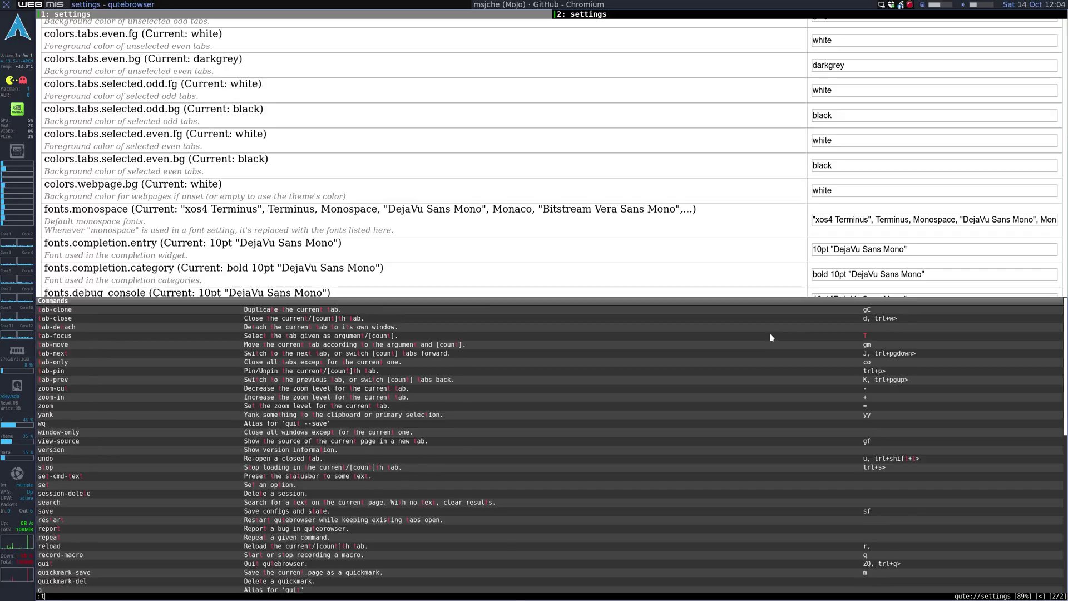
{"action": "key", "text": "Escape"}
{"action": "type", "text": ":tab"}
{"action": "key", "text": "Tab"}
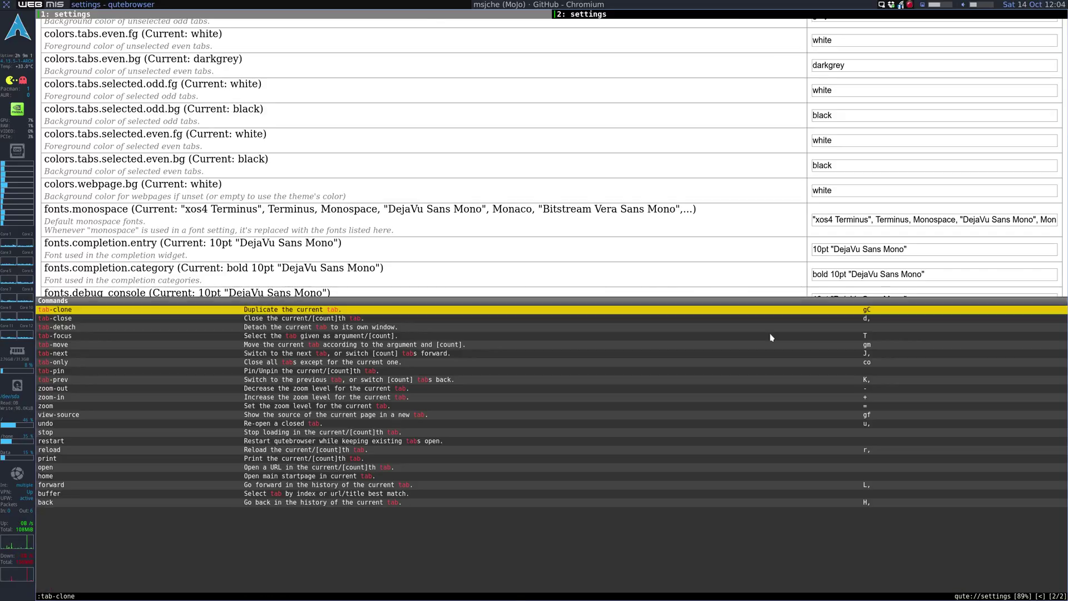
{"action": "key", "text": "Return"}
Cycle through the three settings tabs with J/K to compare them.
{"action": "key", "text": "alt+1"}
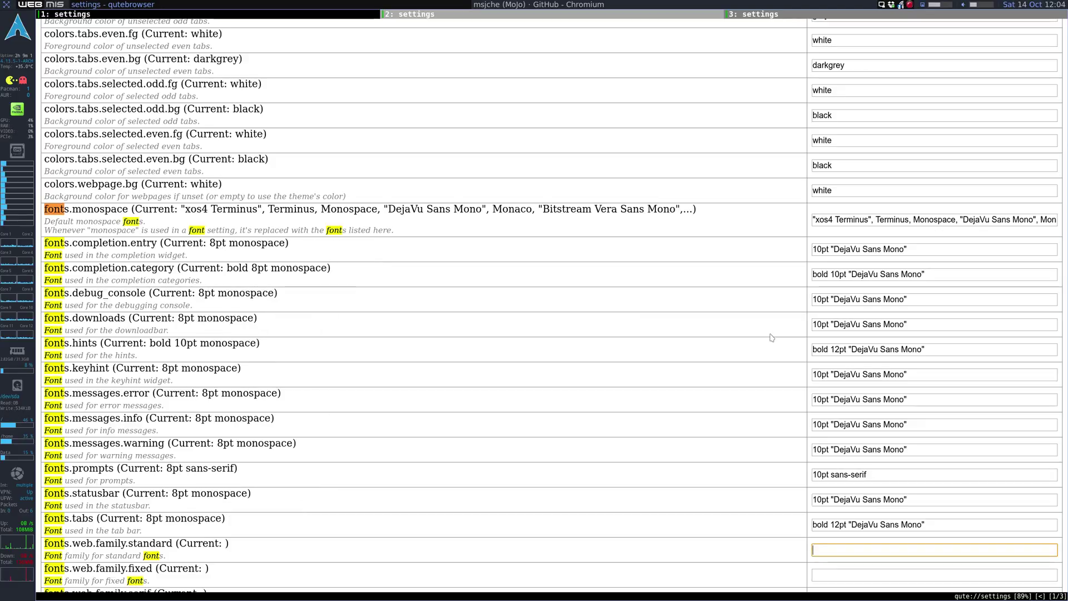
{"action": "key", "text": "K"}
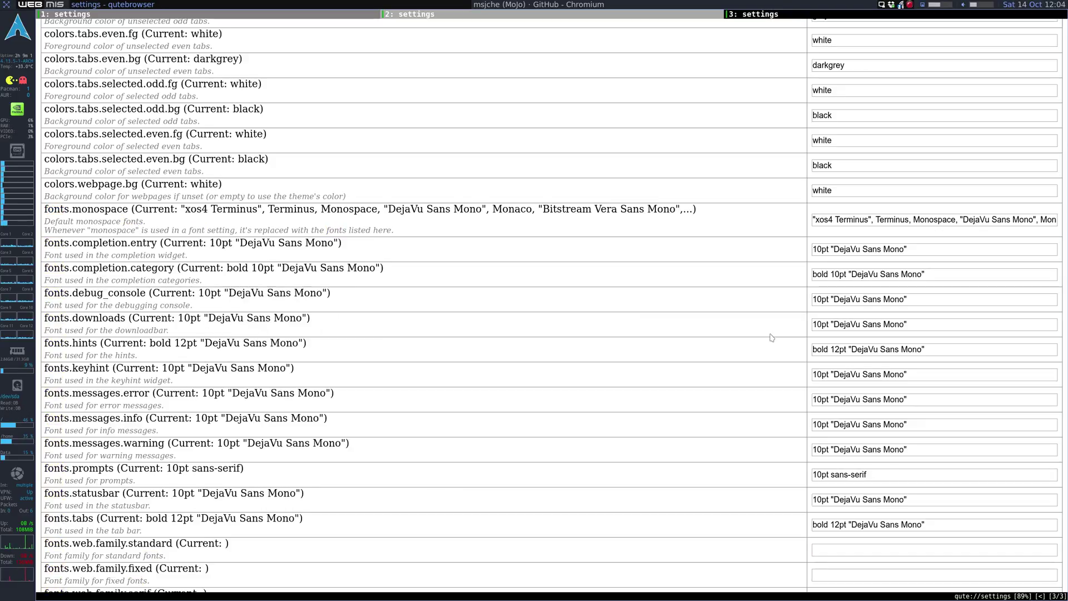
{"action": "key", "text": "K"}
{"action": "key", "text": "K"}
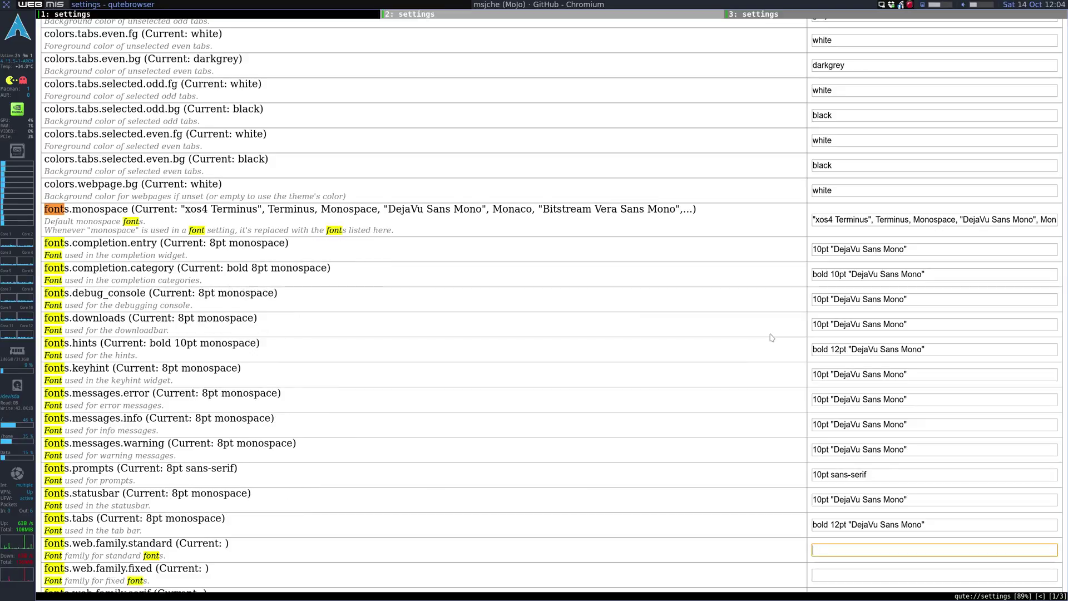
{"action": "key", "text": "J"}
{"action": "key", "text": "J"}
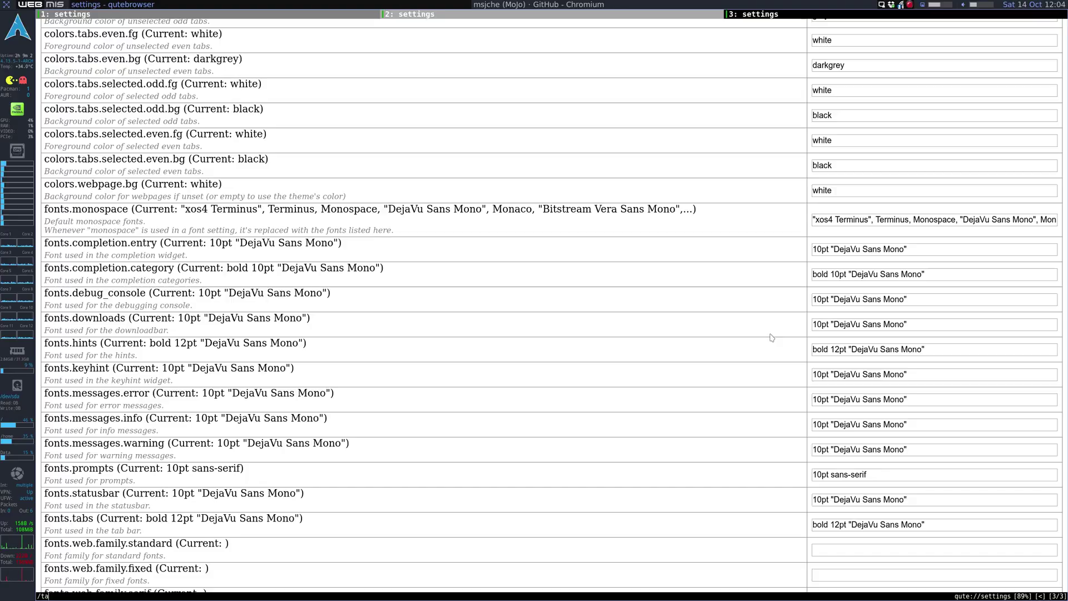
Search the settings page for tab-next and type 'prev' into that default binding.
{"action": "key", "text": "BackSpace"}
{"action": "type", "text": "ta"}
{"action": "type", "text": "be"}
{"action": "type", "text": "-net"}
{"action": "type", "text": "xt"}
{"action": "key", "text": "Return"}
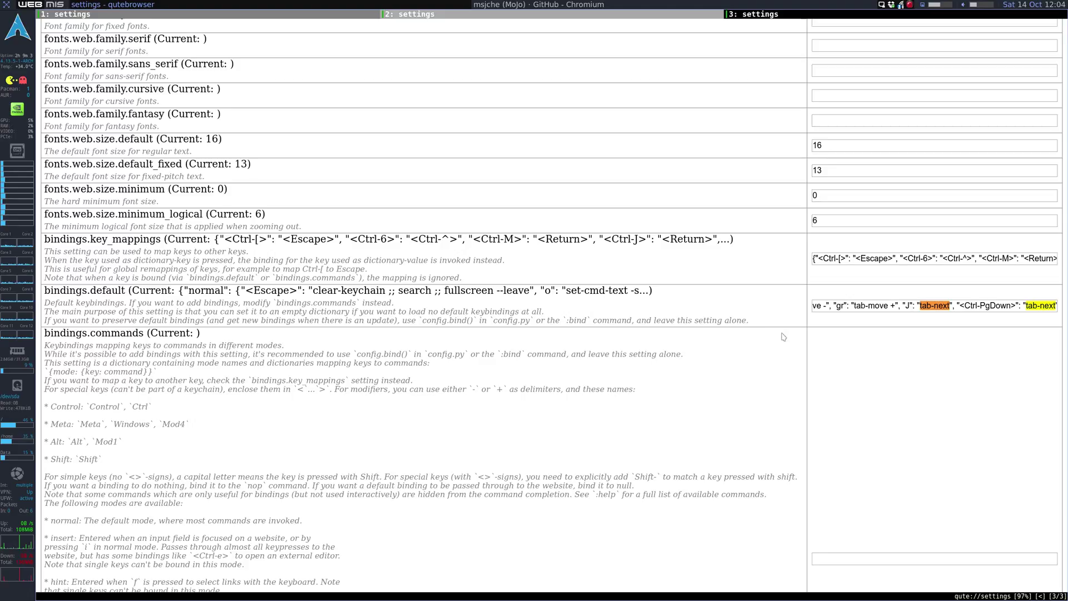
{"action": "left_click", "coordinate": [940, 305]}
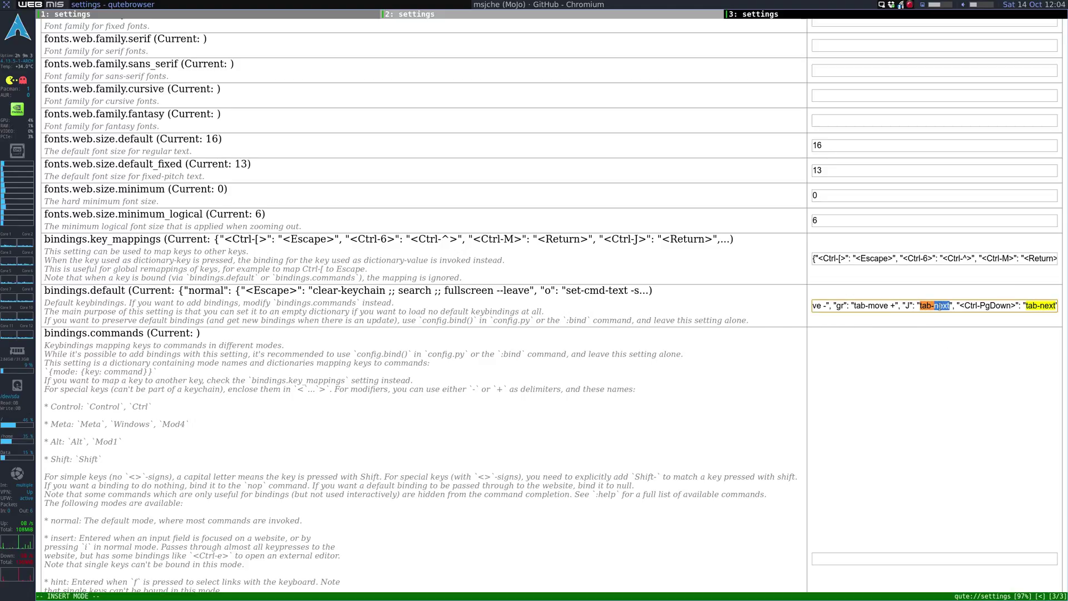
{"action": "type", "text": "prev"}
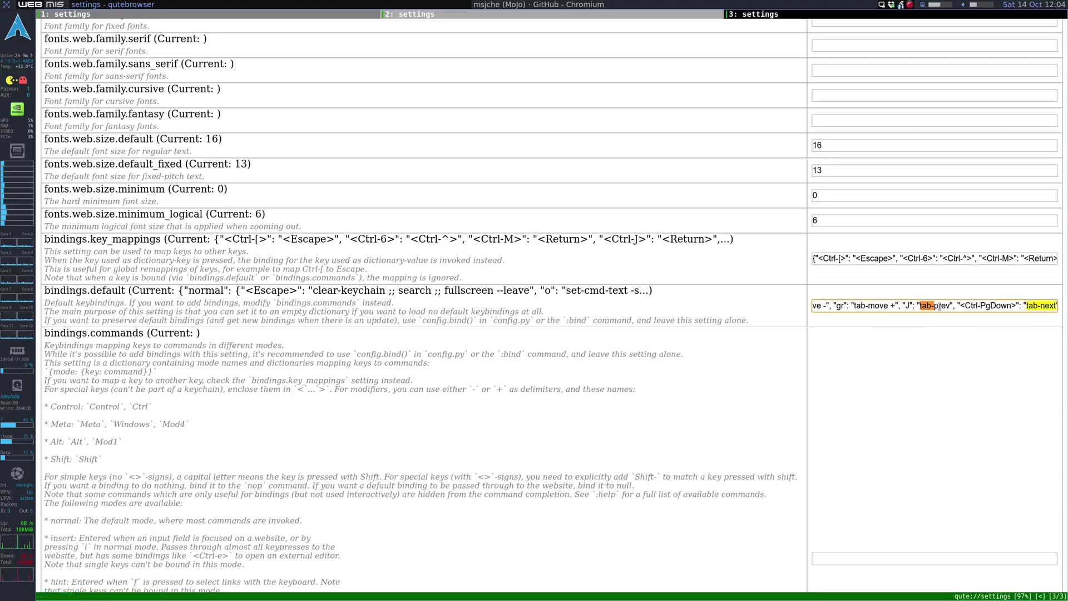
{"action": "key", "text": "Escape"}
Find tab-prev in the bindings.default value with a page search.
{"action": "key", "text": "slash"}
{"action": "type", "text": "tab-"}
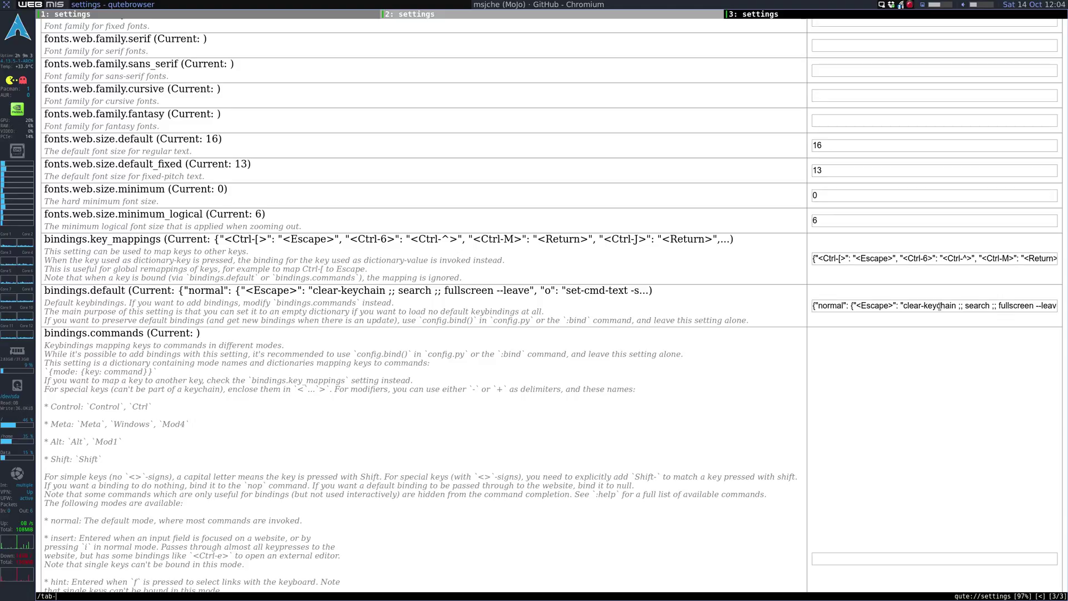
{"action": "type", "text": "prev"}
{"action": "key", "text": "Return"}
{"action": "left_click_drag", "start_coordinate": [918, 310], "coordinate": [944, 307]}
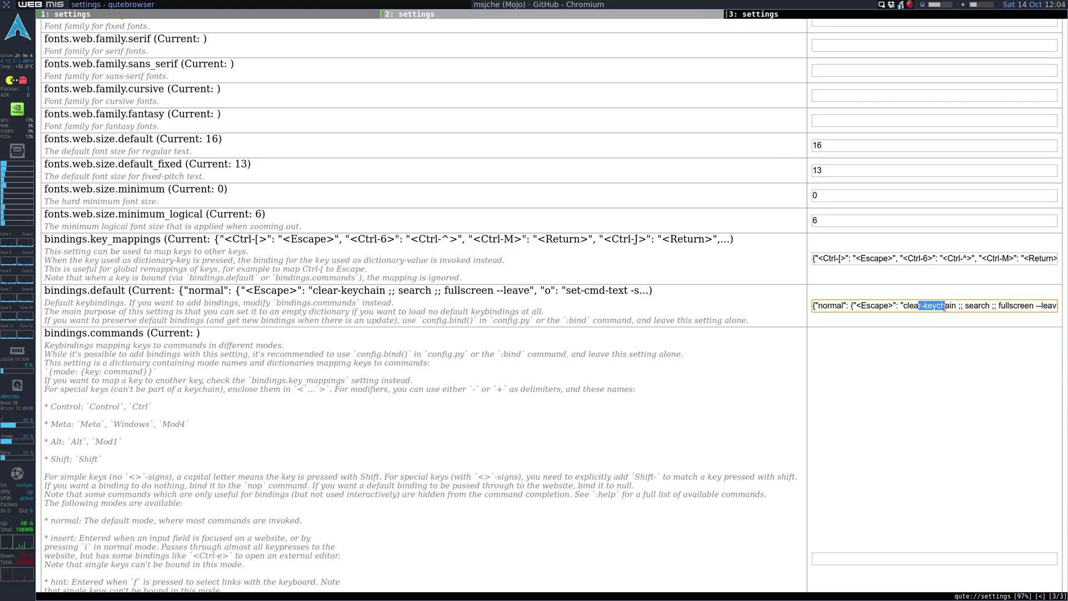
{"action": "key", "text": "slash"}
{"action": "type", "text": "tab-prev"}
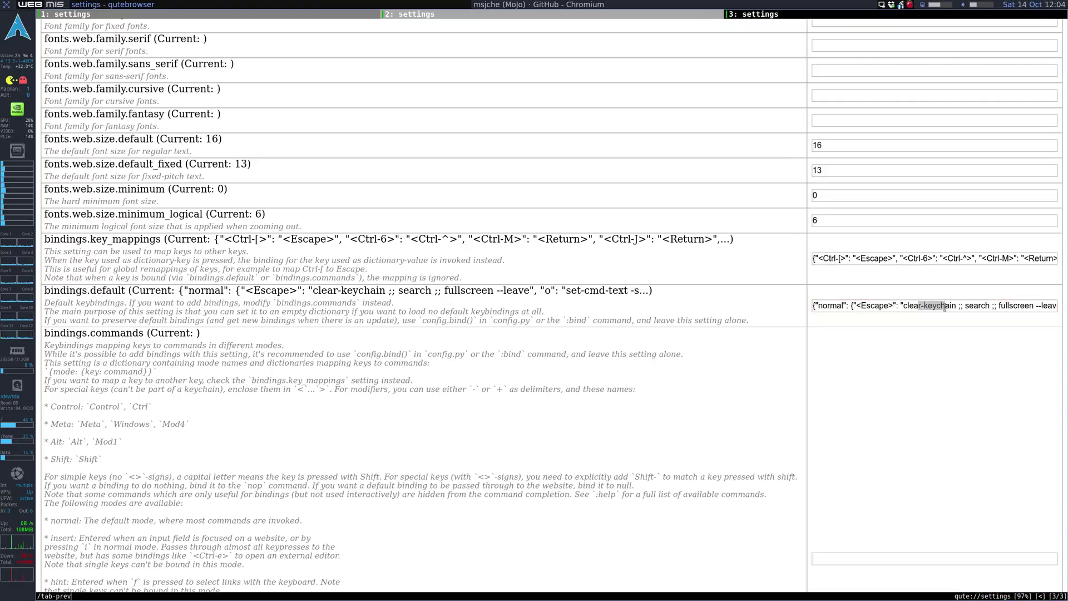
{"action": "key", "text": "Escape"}
{"action": "left_click", "coordinate": [880, 173]}
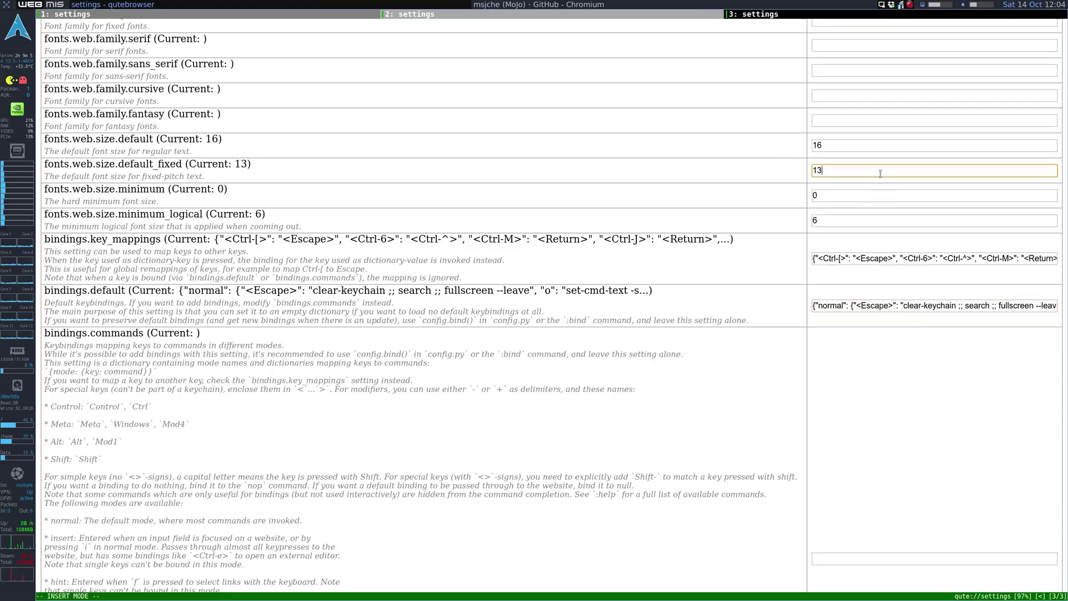
{"action": "key", "text": "Escape"}
{"action": "type", "text": "/"}
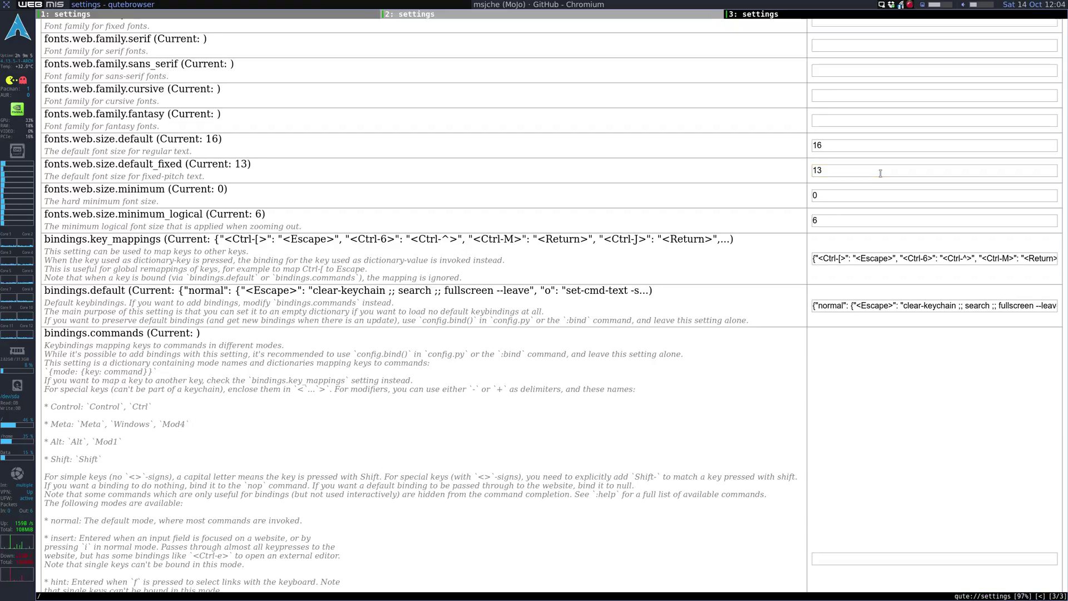
{"action": "type", "text": "tab-prev"}
{"action": "key", "text": "Return"}
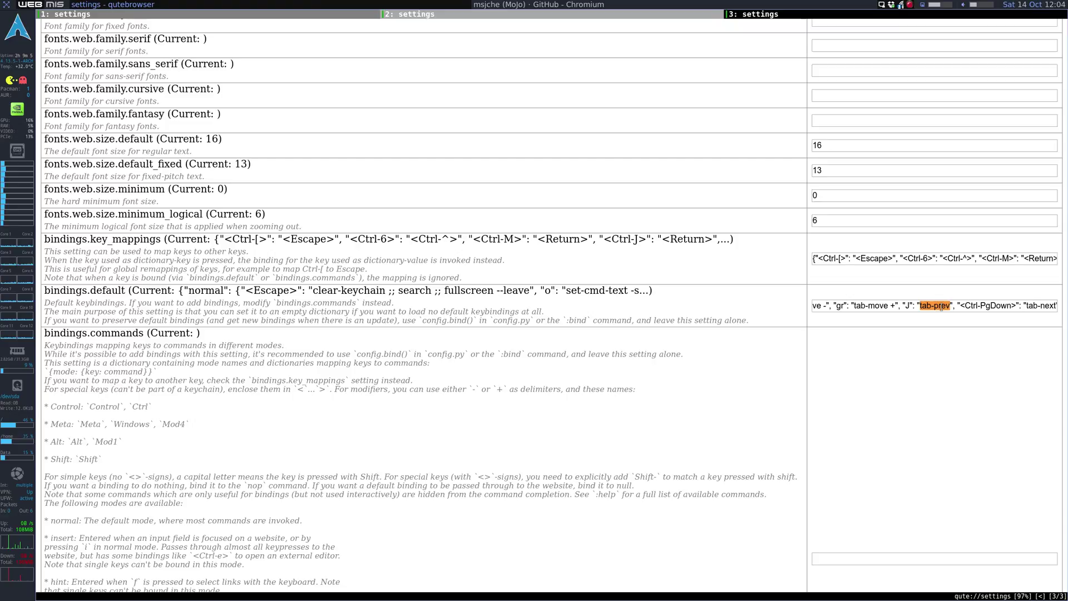
Change the K key's tab-prev binding to tab-next.
{"action": "key", "text": "n"}
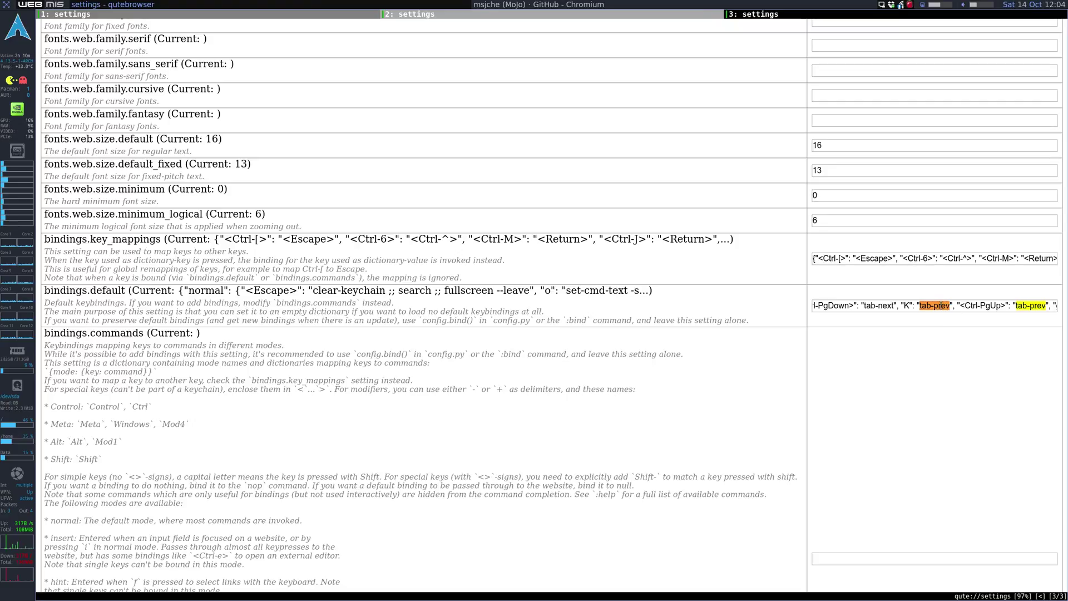
{"action": "double_click", "coordinate": [942, 305]}
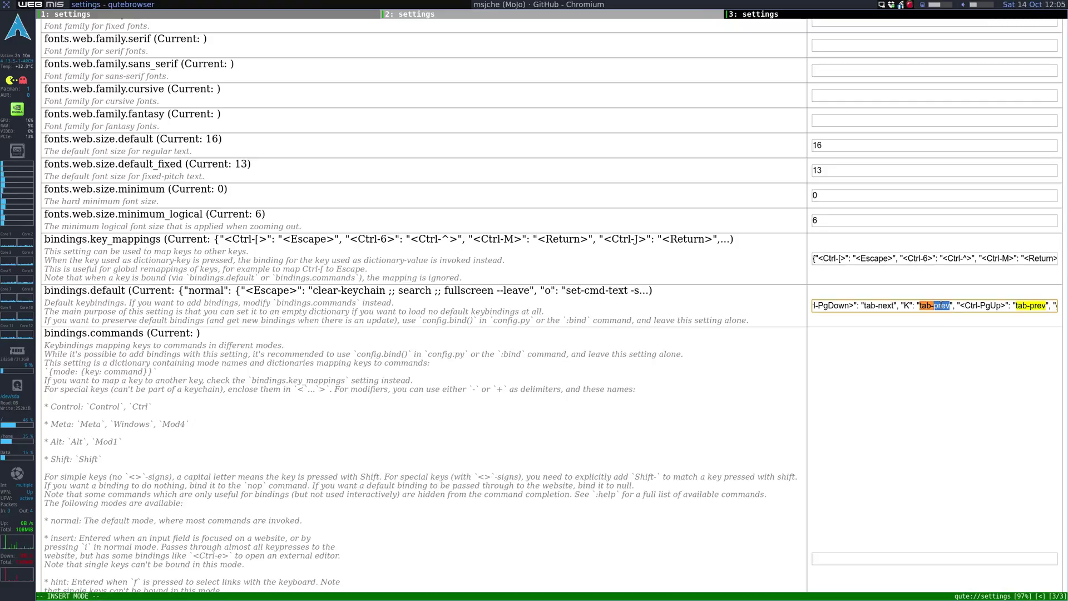
{"action": "type", "text": "next"}
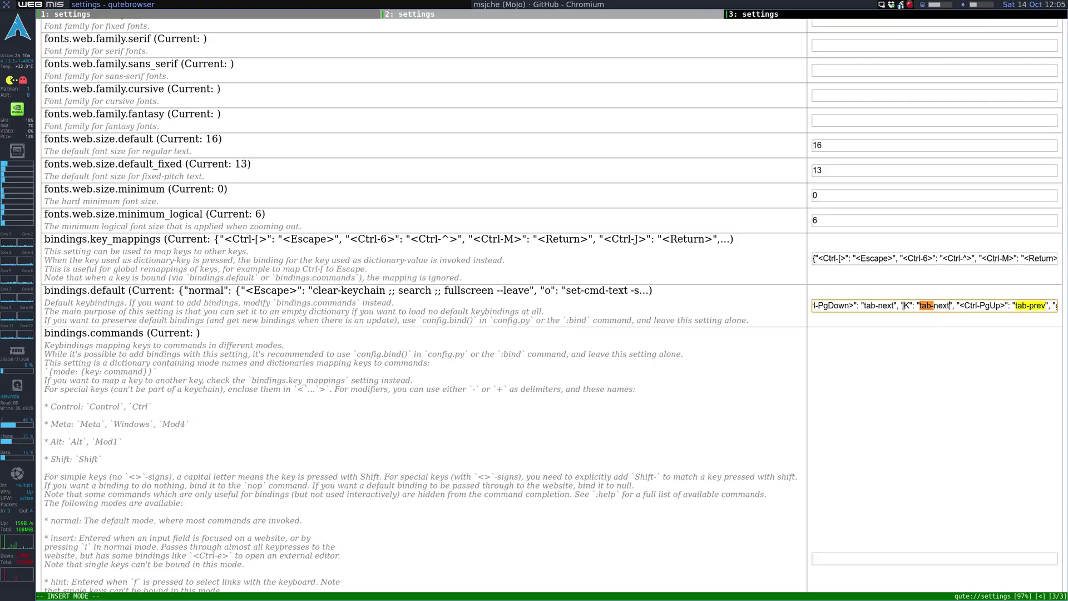
{"action": "left_click", "coordinate": [879, 354]}
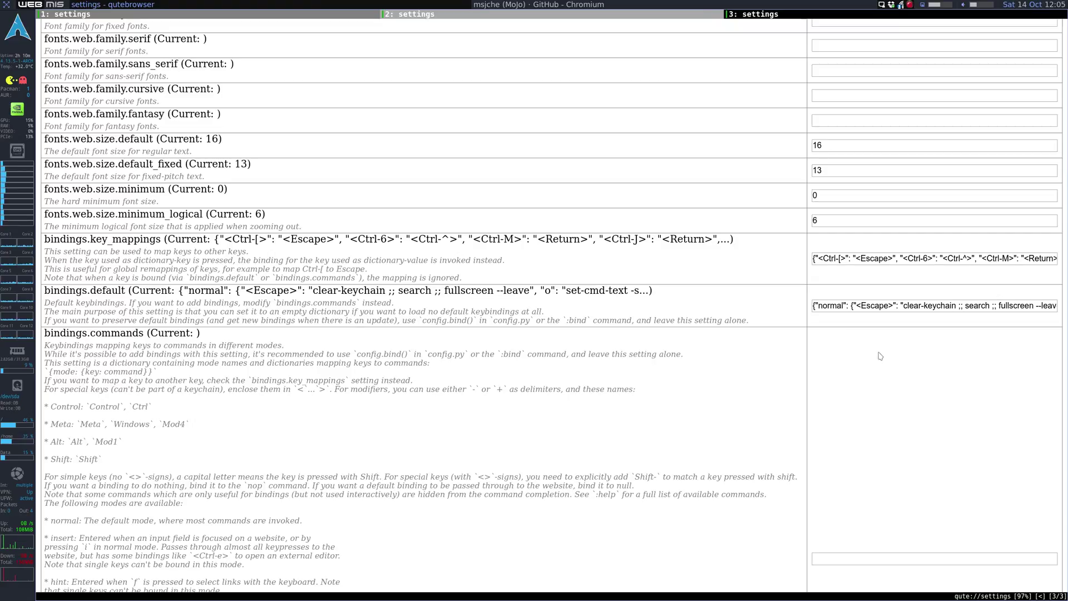
Cycle tabs with Shift+J/K back to the first settings tab and clear the search highlights.
{"action": "key", "text": "shift+k"}
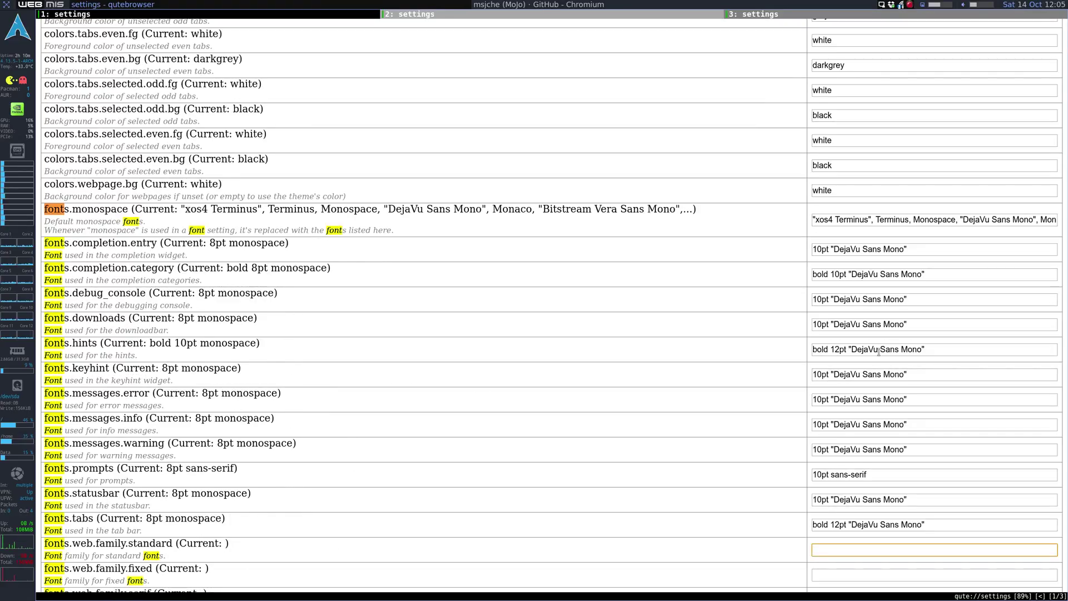
{"action": "key", "text": "shift+j"}
{"action": "key", "text": "shift+j"}
{"action": "key", "text": "shift+k"}
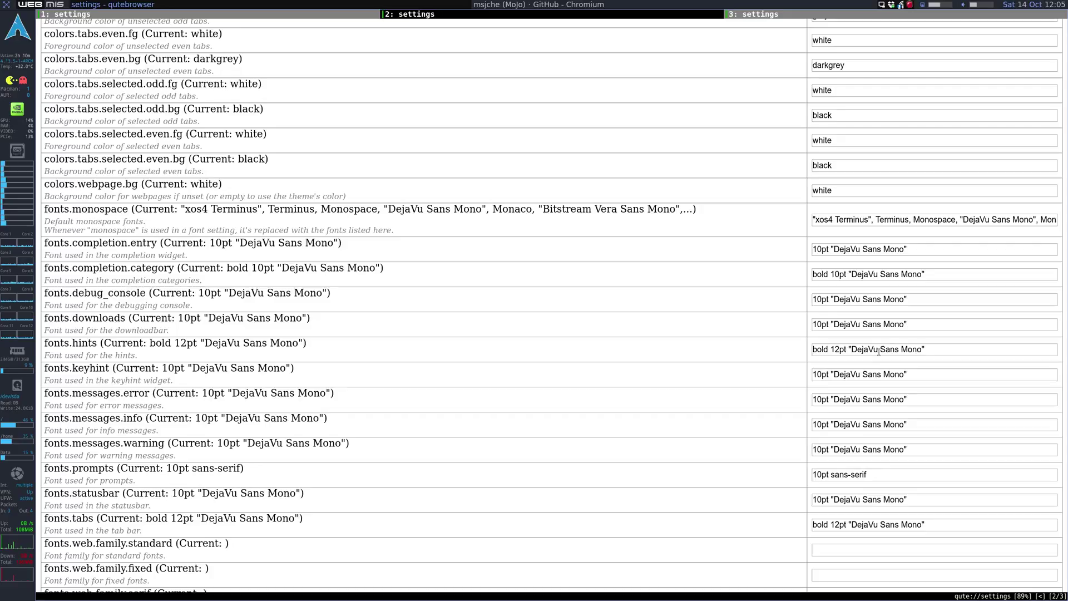
{"action": "key", "text": "shift+k"}
{"action": "key", "text": "shift+j"}
{"action": "key", "text": "shift+j"}
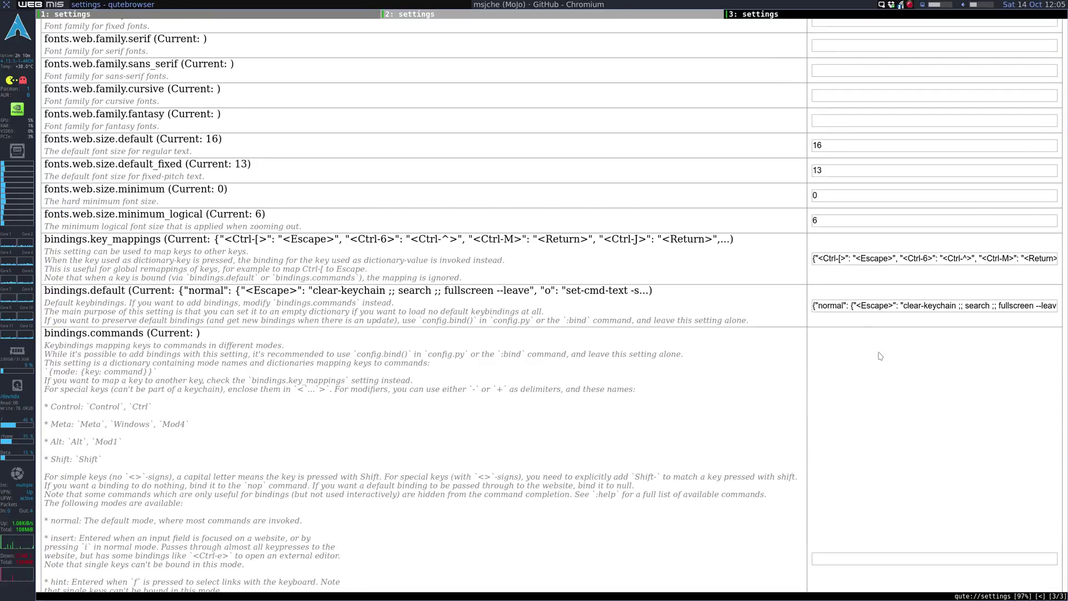
{"action": "key", "text": "shift+k"}
{"action": "key", "text": "shift+k"}
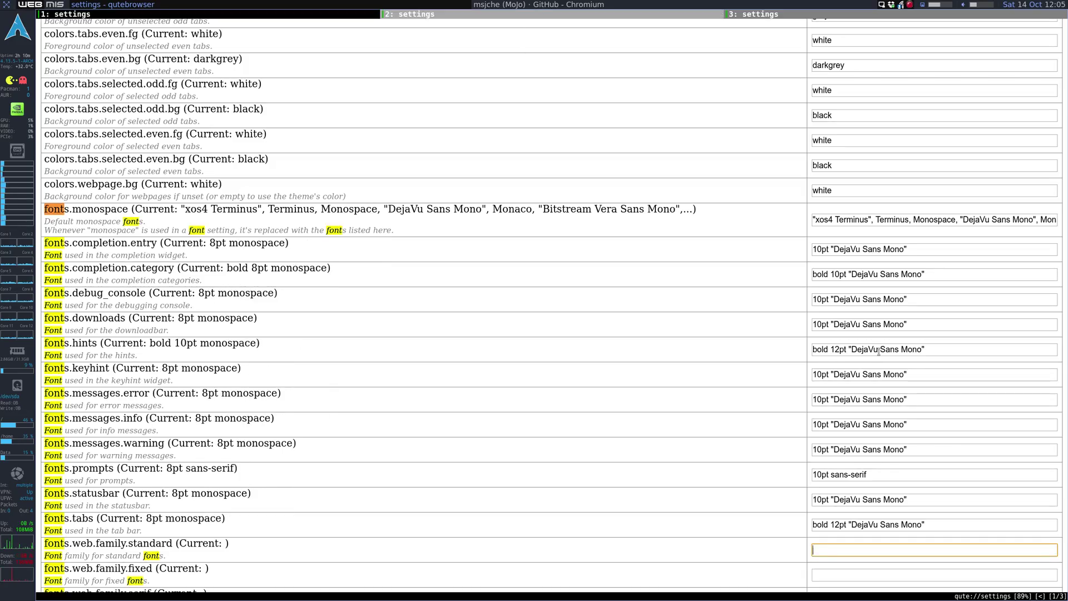
{"action": "key", "text": "Escape"}
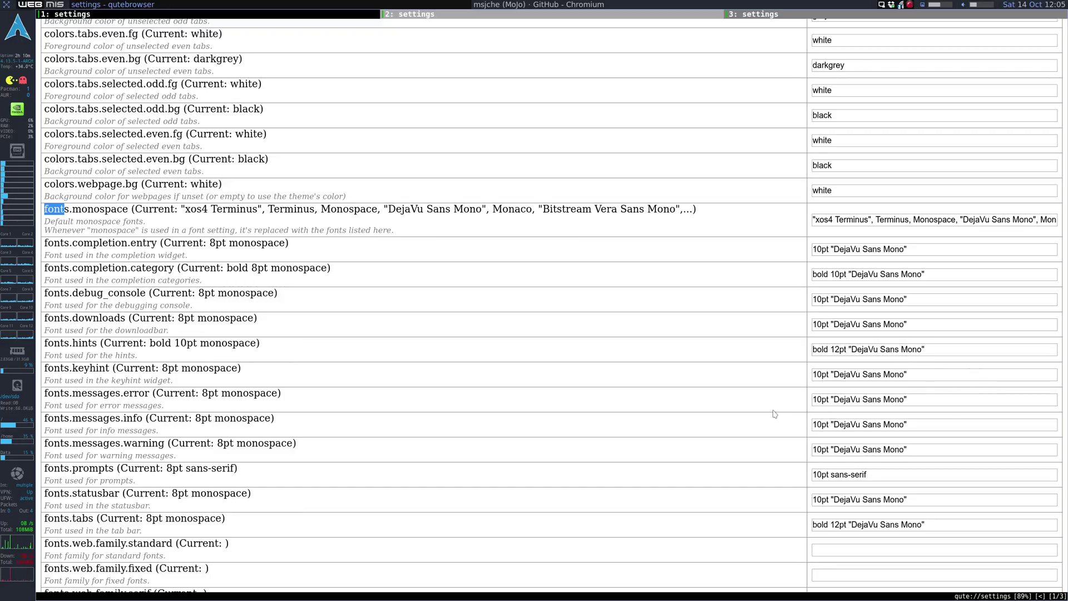
Run :adblock-update to refresh the adblock host lists.
{"action": "key", "text": "colon"}
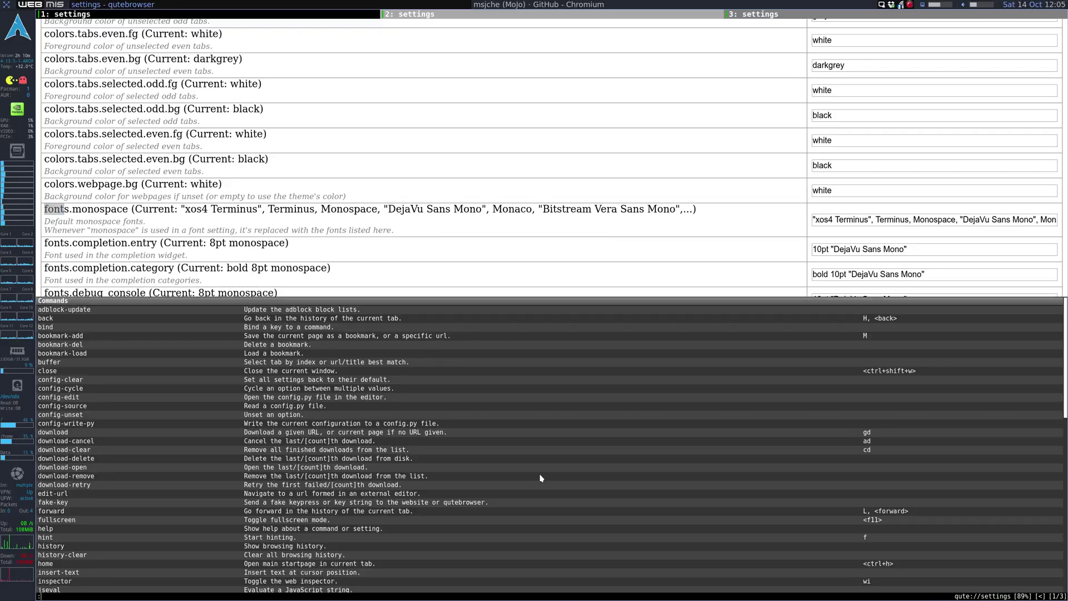
{"action": "type", "text": "update"}
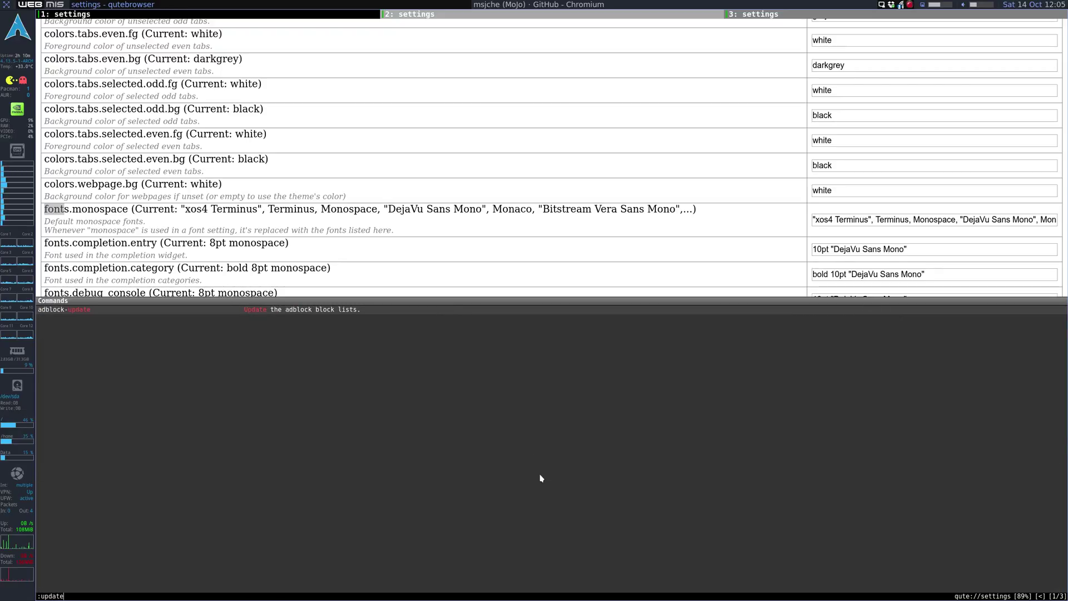
{"action": "key", "text": "Tab"}
{"action": "key", "text": "Return"}
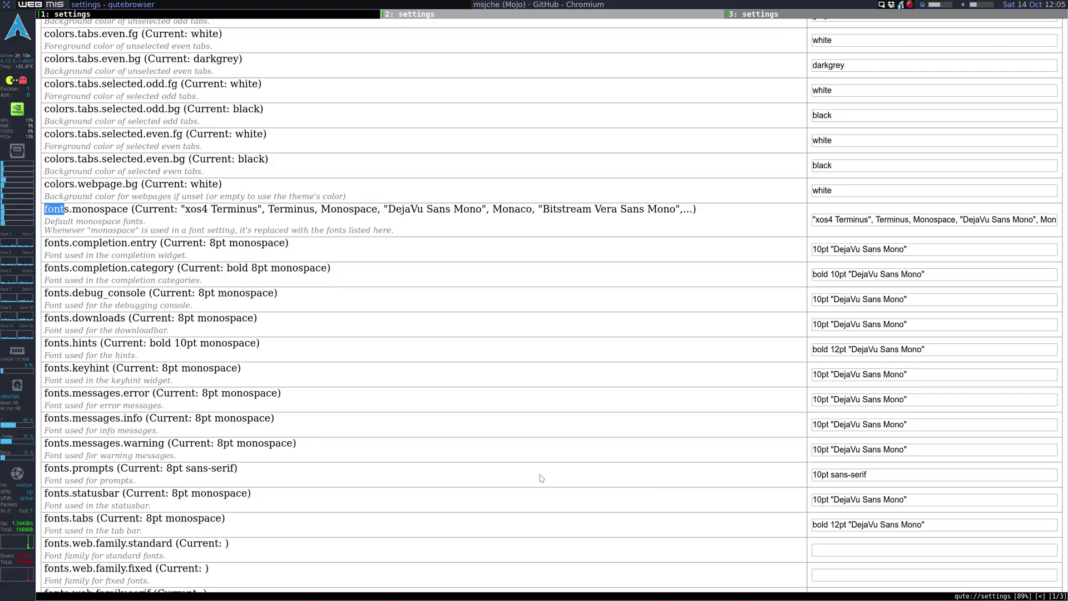
Search the settings page for 'search-engiine', then 'search' to reach url.searchengines.
{"action": "key", "text": "slash"}
{"action": "type", "text": "search-eng"}
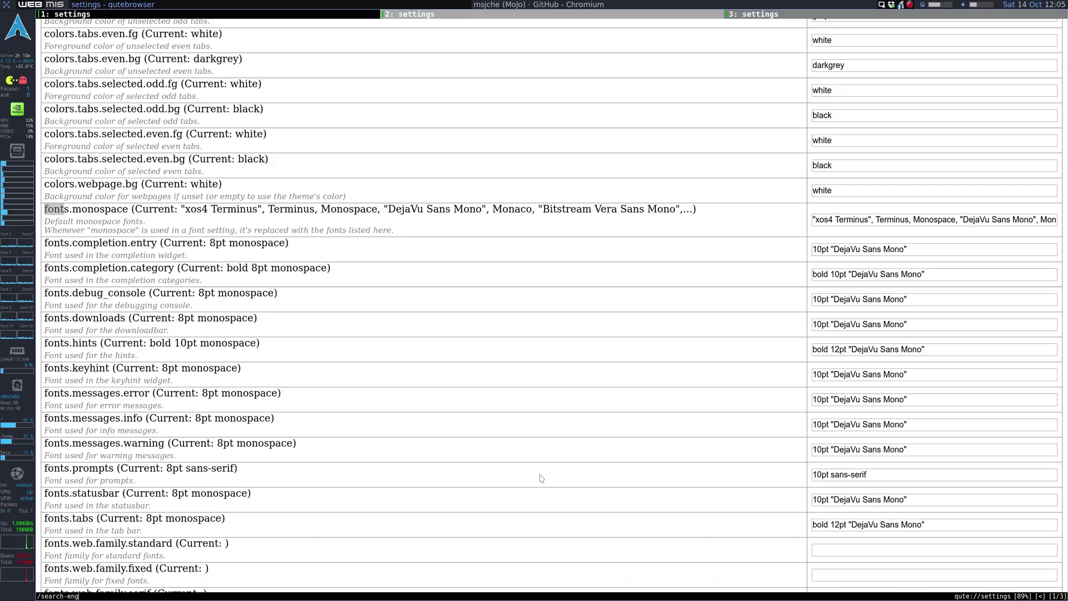
{"action": "type", "text": "iine"}
{"action": "key", "text": "Return"}
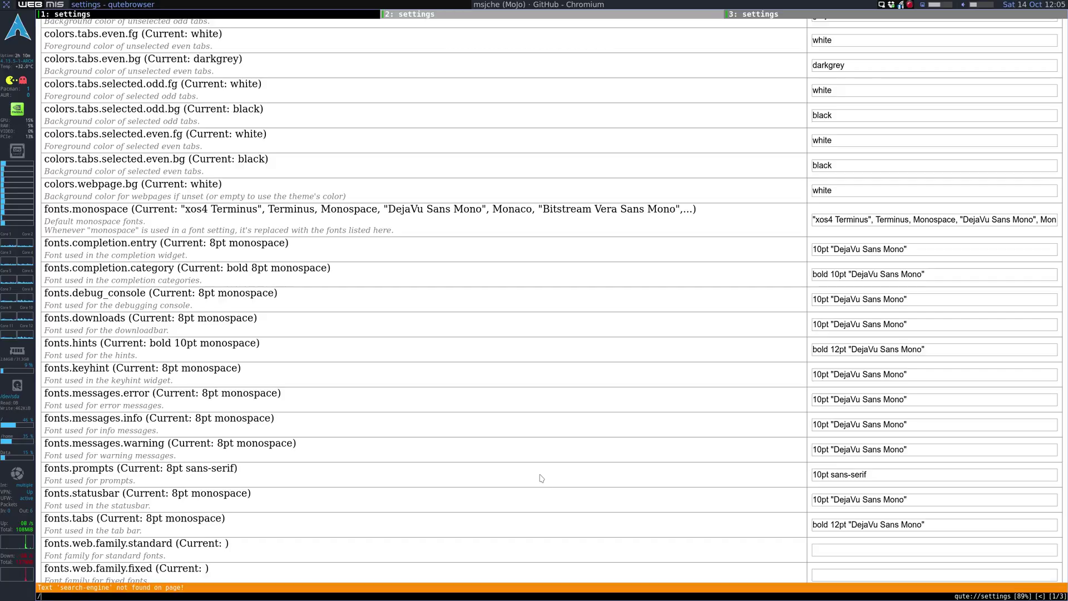
{"action": "type", "text": "search"}
{"action": "key", "text": "Return"}
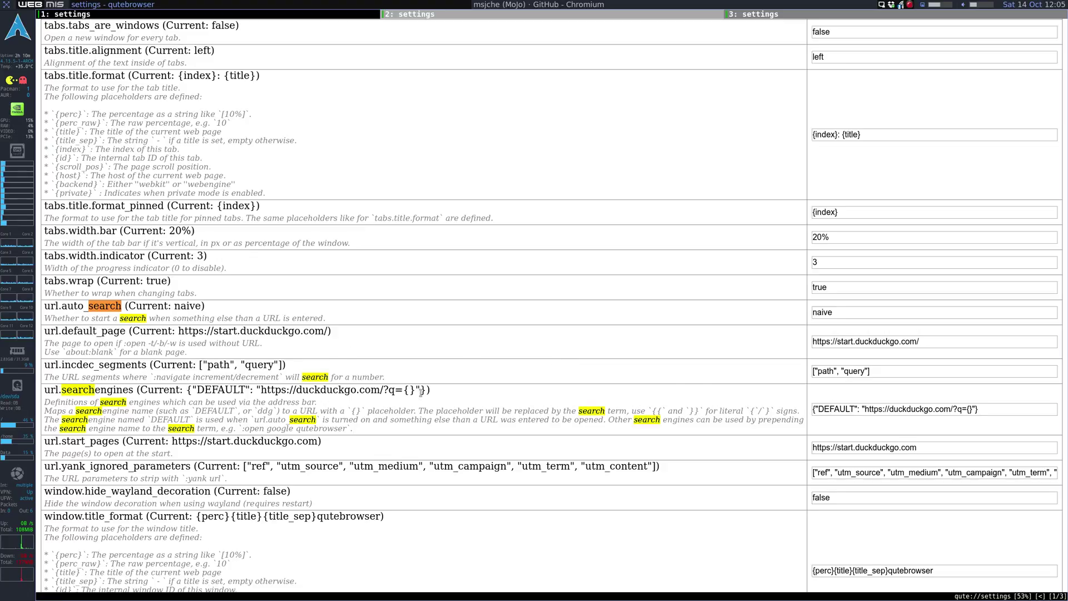
Close the duplicate settings tab and search the web for 'archlinux qutebrowser'.
{"action": "left_click", "coordinate": [682, 16]}
{"action": "middle_click", "coordinate": [682, 16]}
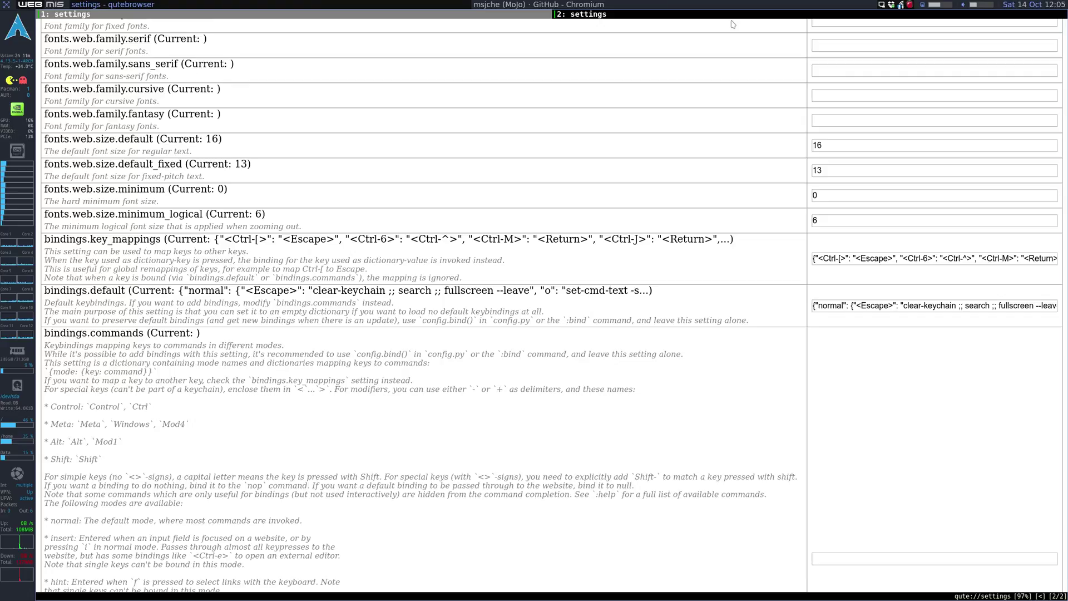
{"action": "key", "text": "o"}
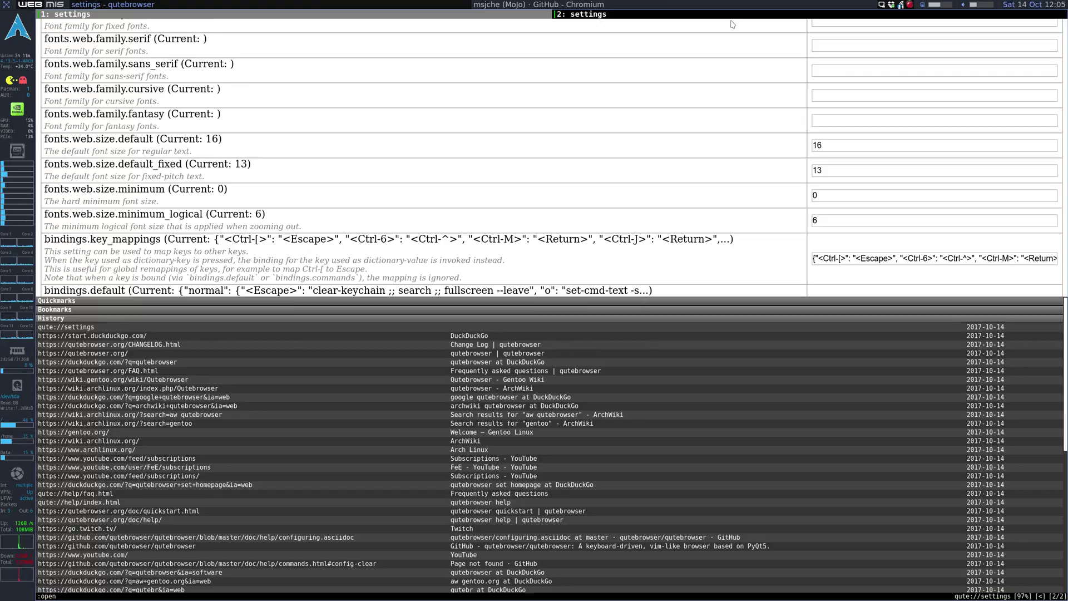
{"action": "type", "text": "arch"}
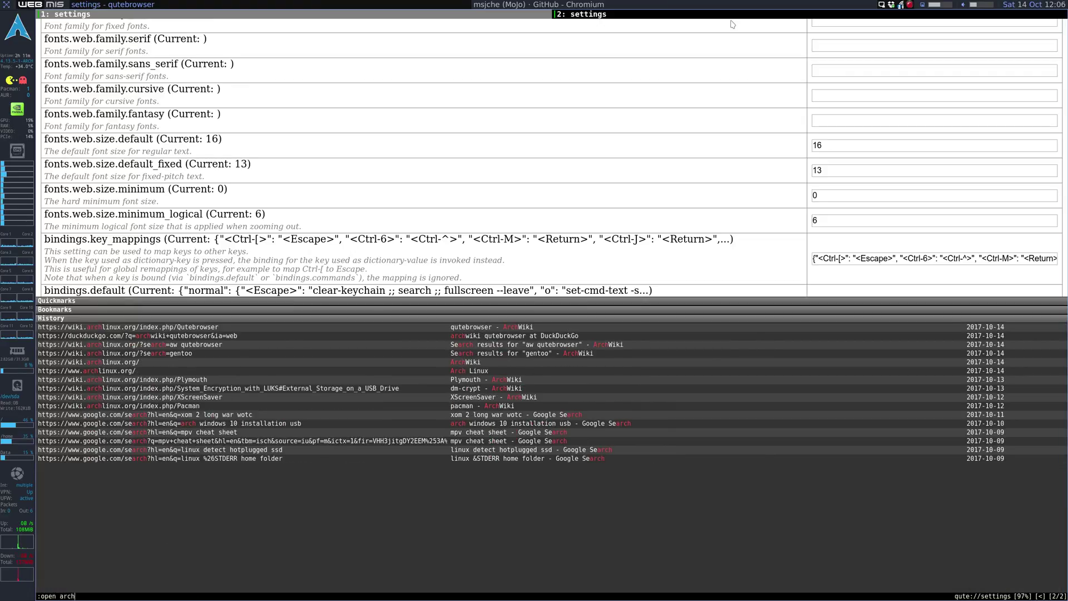
{"action": "type", "text": "linux qu"}
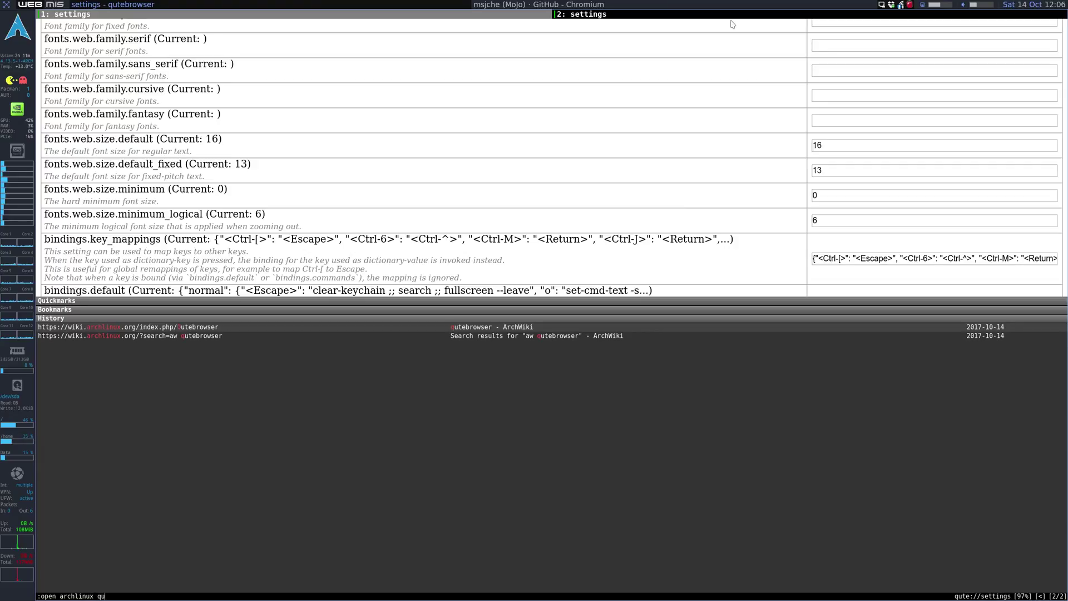
{"action": "type", "text": "tebrowser"}
{"action": "key", "text": "Return"}
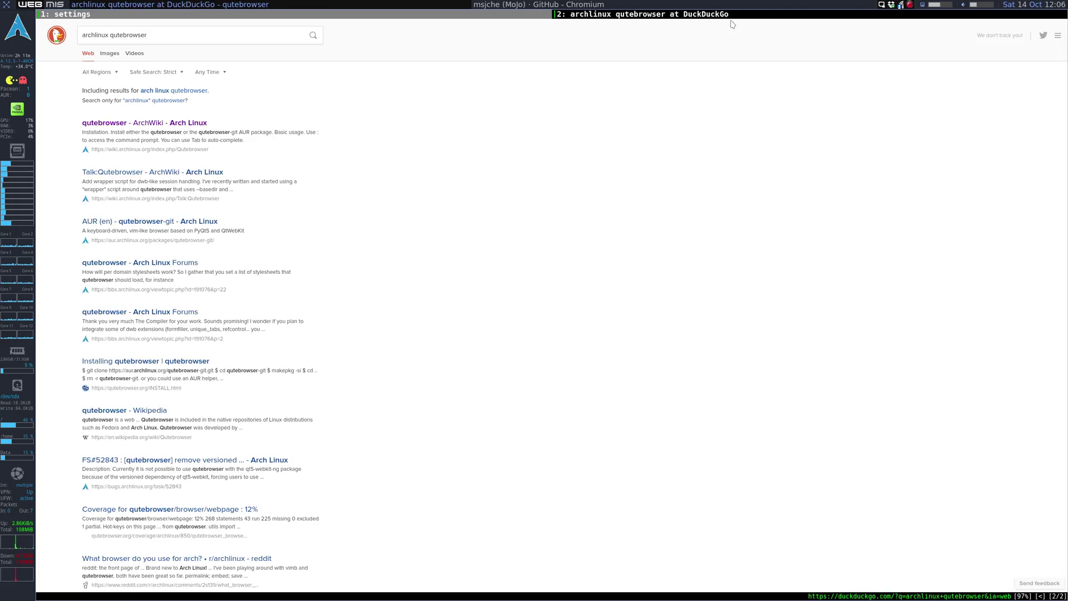
Open the ArchWiki qutebrowser result and copy its aw search-engine line.
{"action": "key", "text": "f"}
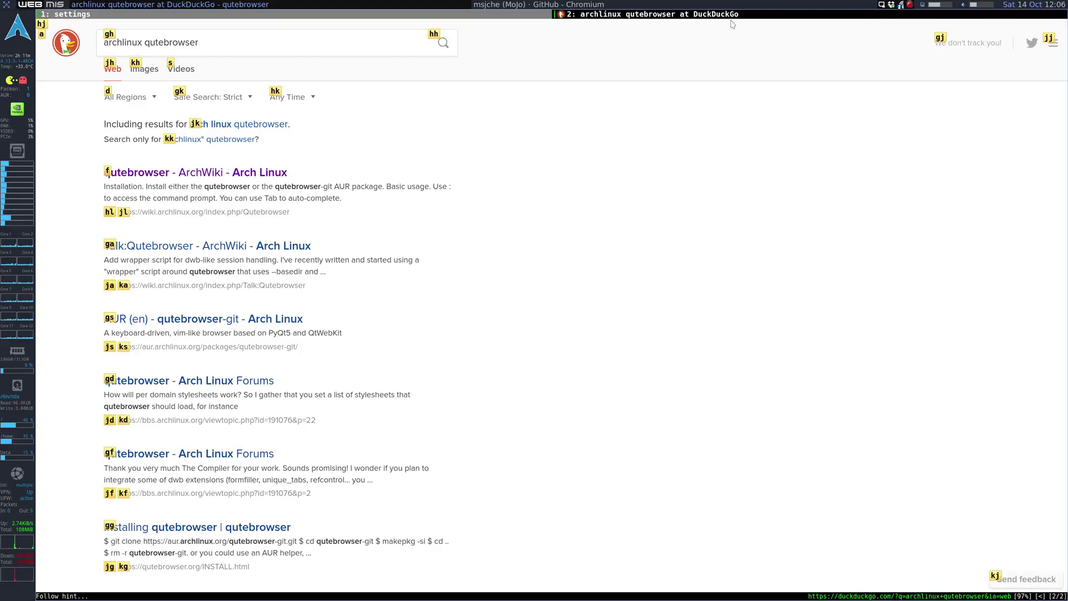
{"action": "key", "text": "a"}
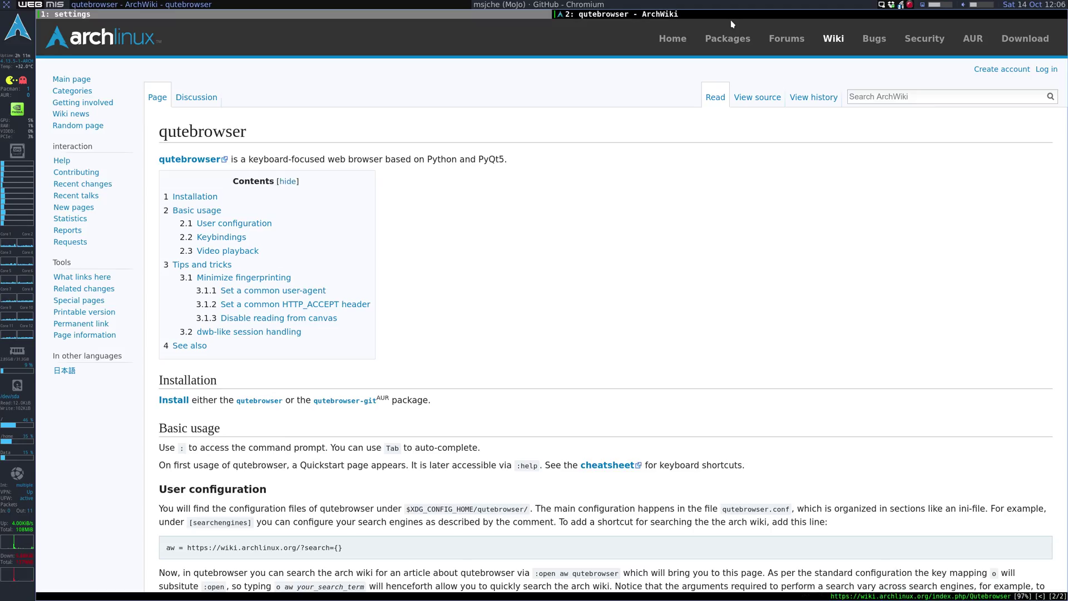
{"action": "scroll", "coordinate": [364, 328], "scroll_direction": "down", "scroll_amount": 3}
{"action": "scroll", "coordinate": [364, 328], "scroll_direction": "down", "scroll_amount": 3}
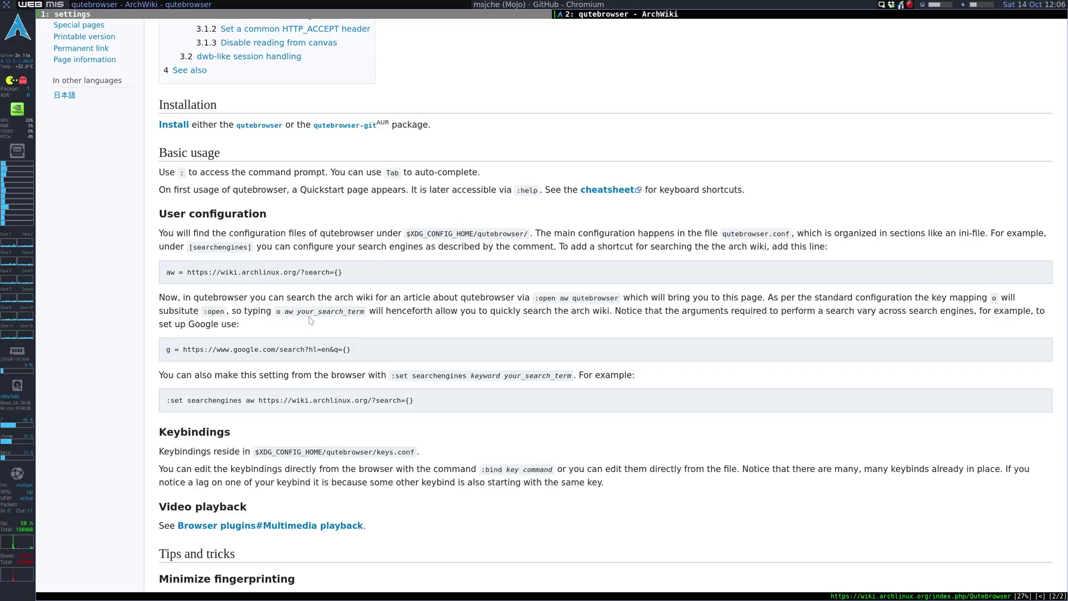
{"action": "left_click_drag", "start_coordinate": [343, 273], "coordinate": [168, 273]}
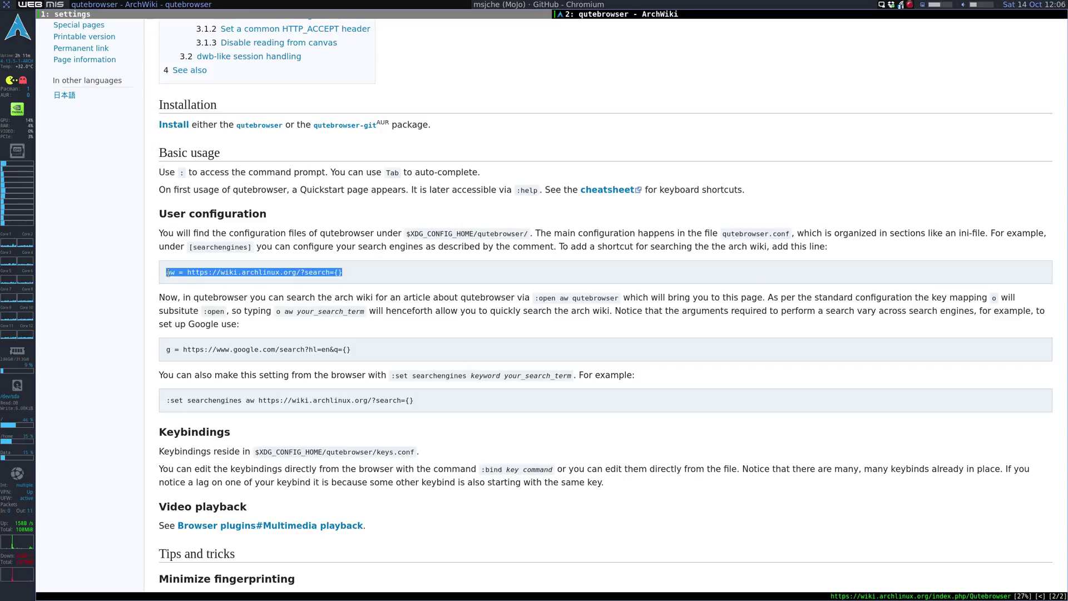
{"action": "right_click", "coordinate": [169, 274]}
{"action": "left_click", "coordinate": [172, 276]}
{"action": "key", "text": "shift+k"}
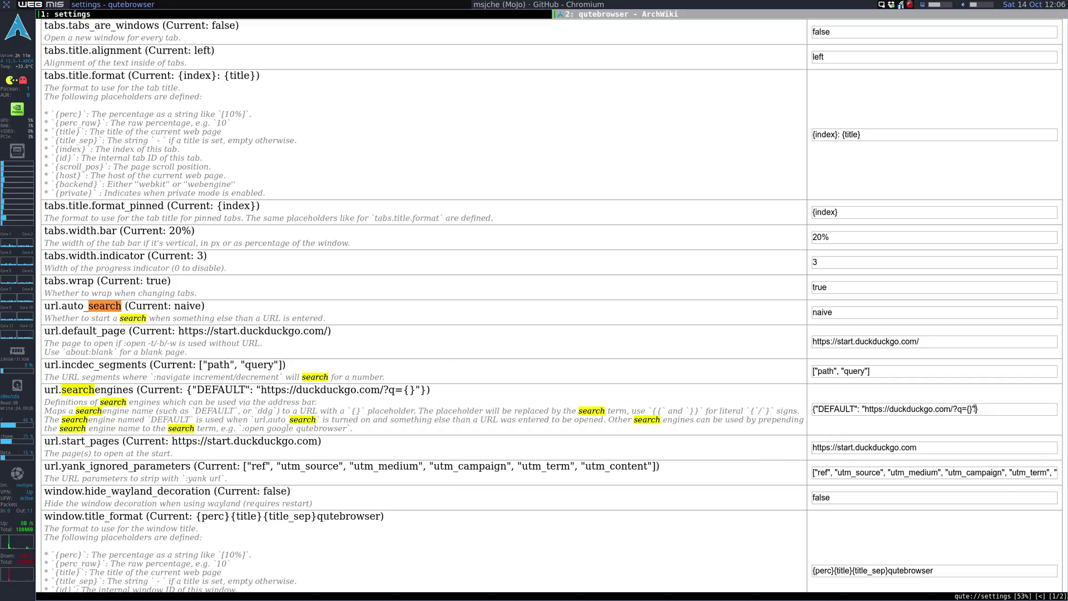
Add an aw ArchWiki entry and a gw key to the url.searchengines value.
{"action": "left_click", "coordinate": [1023, 403]}
{"action": "type", "text": ","}
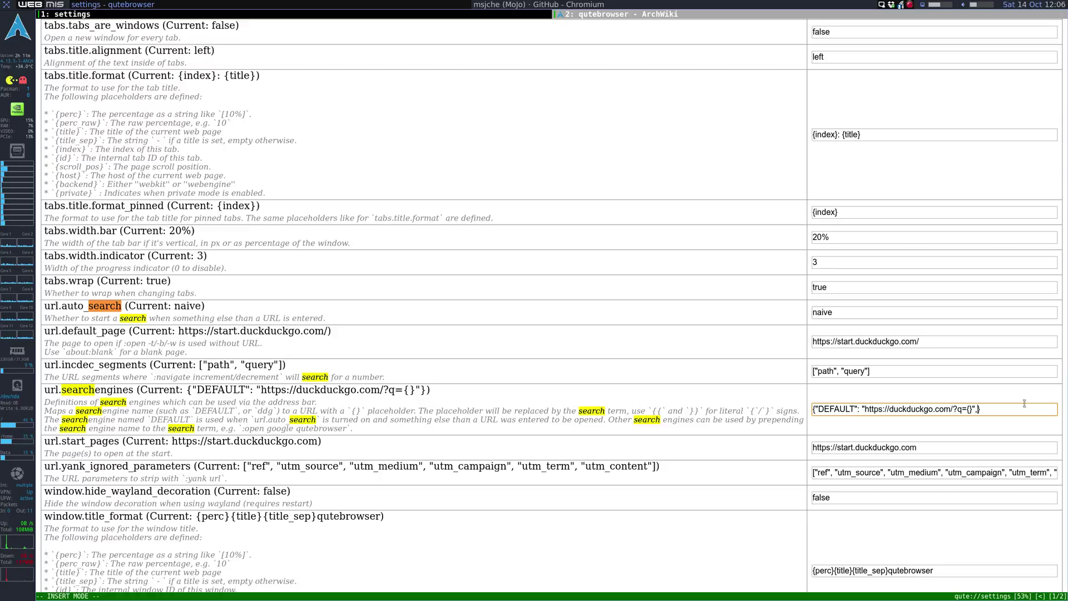
{"action": "type", "text": "\"aw\":\""}
{"action": "key", "text": "ctrl+v"}
{"action": "type", "text": "\""}
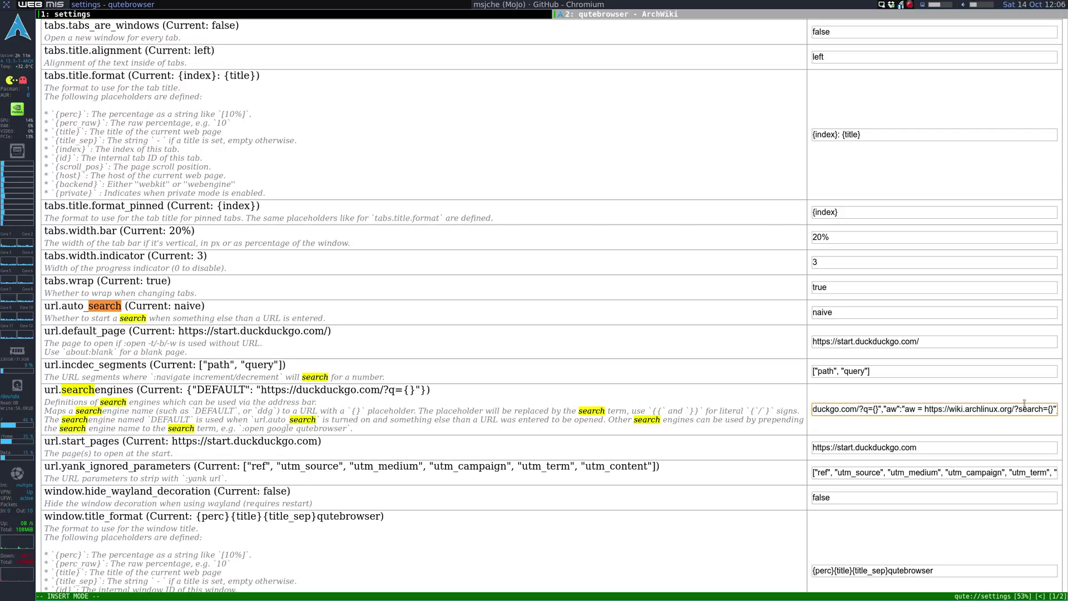
{"action": "type", "text": ",\""}
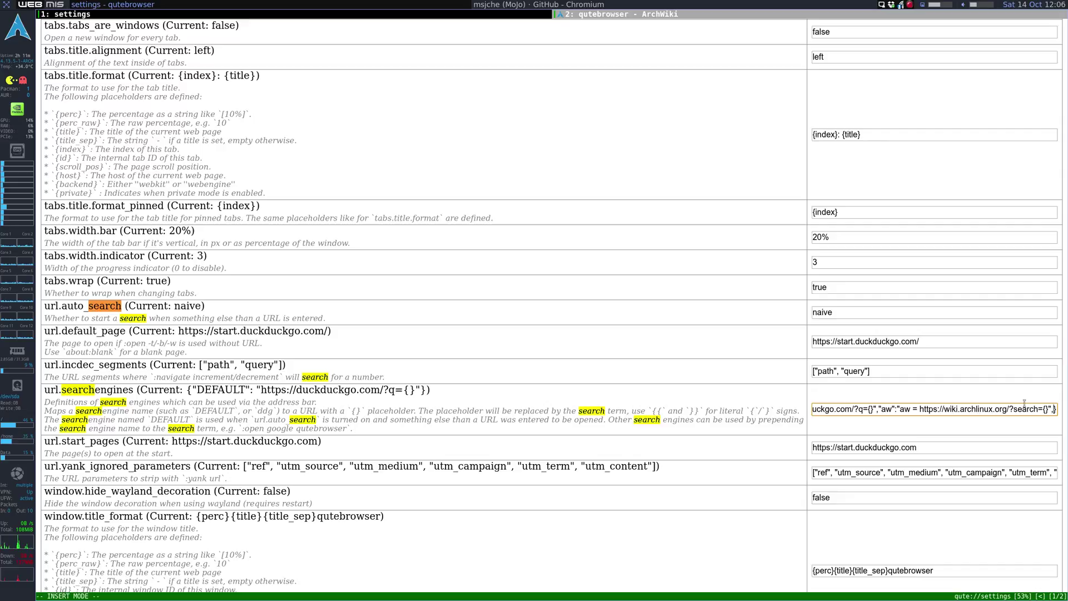
{"action": "type", "text": "gw"}
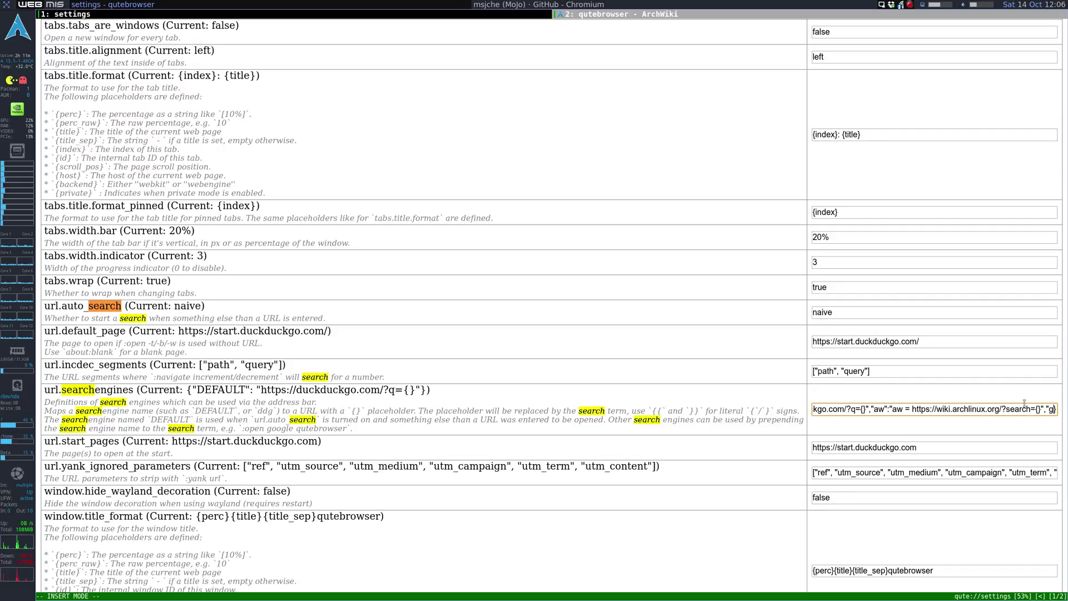
{"action": "type", "text": "\""}
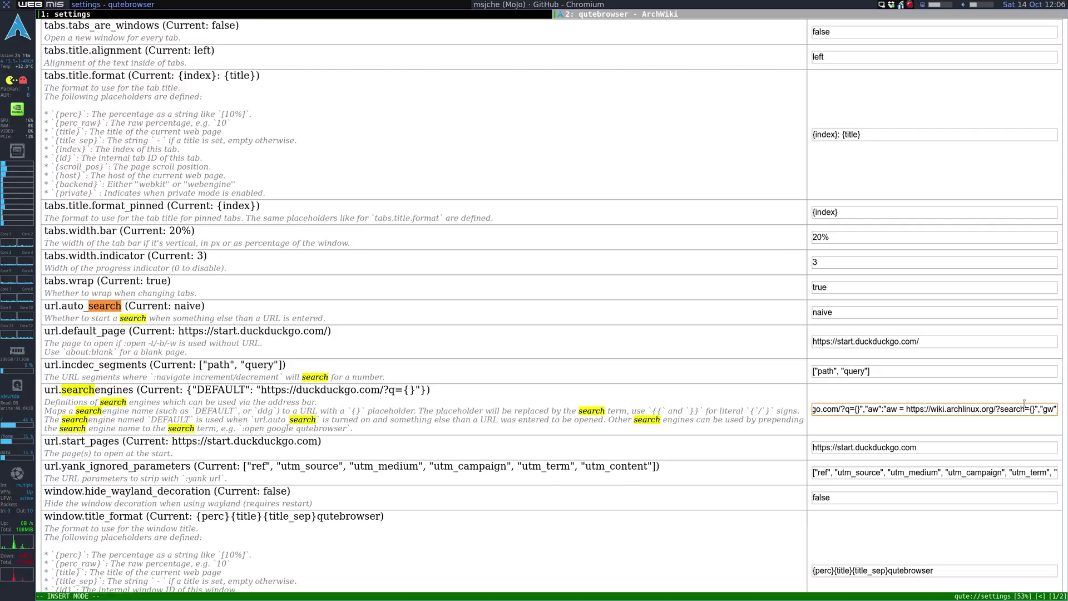
{"action": "left_click", "coordinate": [906, 410]}
{"action": "key", "text": "BackSpace"}
{"action": "key", "text": "BackSpace"}
{"action": "key", "text": "BackSpace"}
{"action": "key", "text": "BackSpace"}
{"action": "key", "text": "BackSpace"}
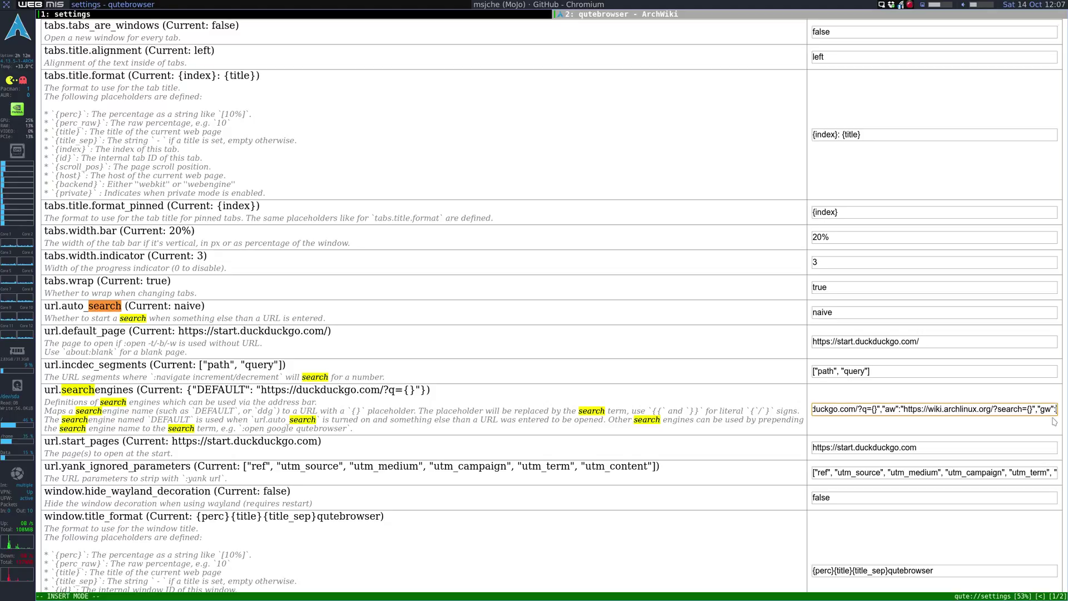
{"action": "key", "text": "shift+Insert"}
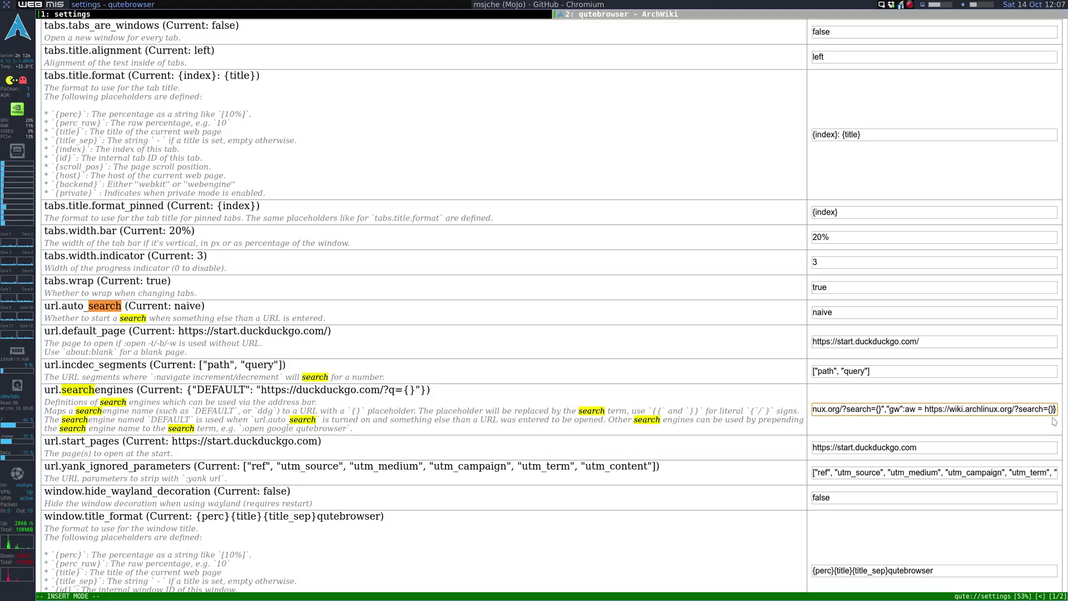
{"action": "left_click", "coordinate": [924, 409]}
{"action": "key", "text": "BackSpace"}
{"action": "key", "text": "BackSpace"}
{"action": "key", "text": "BackSpace"}
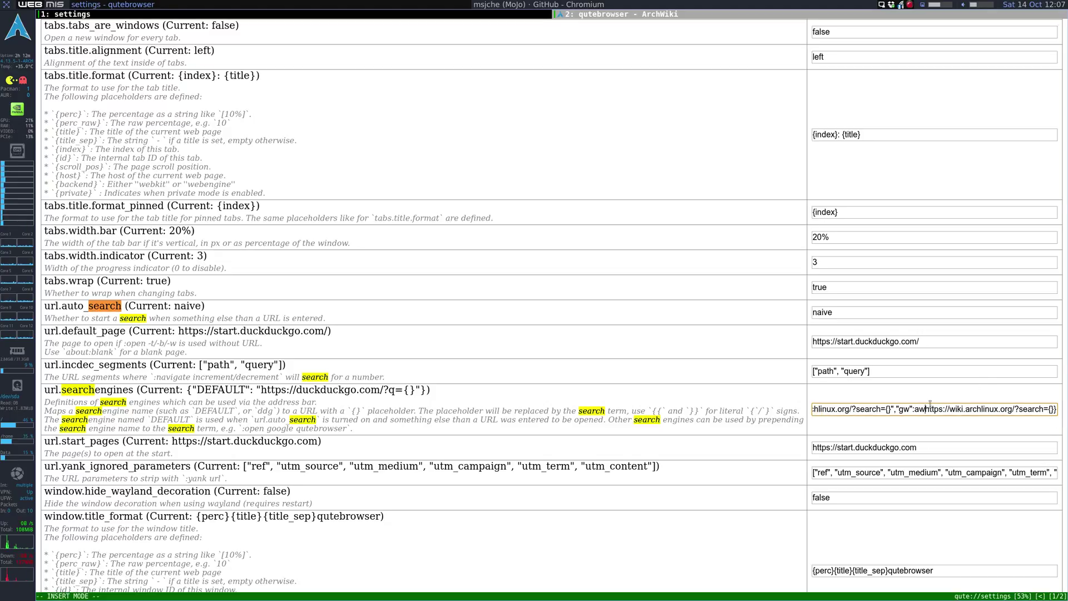
{"action": "key", "text": "BackSpace"}
{"action": "key", "text": "BackSpace"}
{"action": "key", "text": "BackSpace"}
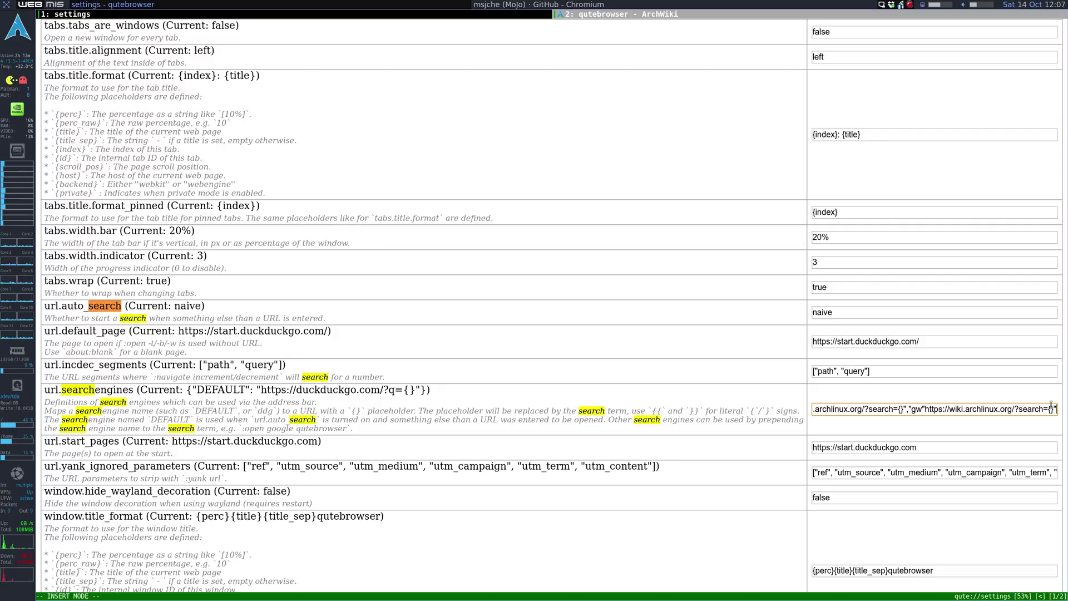
{"action": "type", "text": "}"}
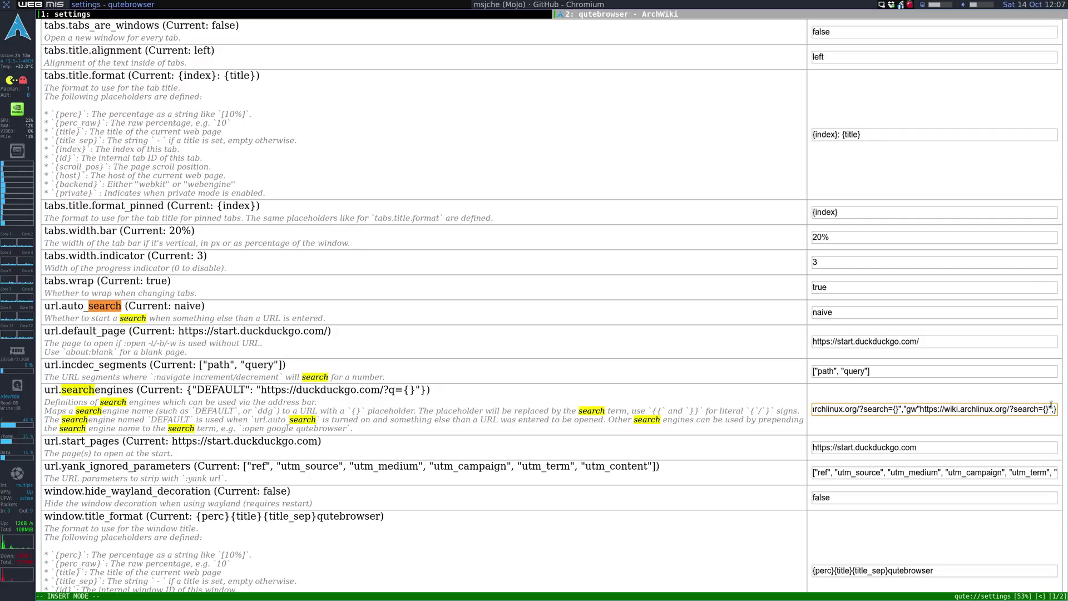
{"action": "type", "text": "\""}
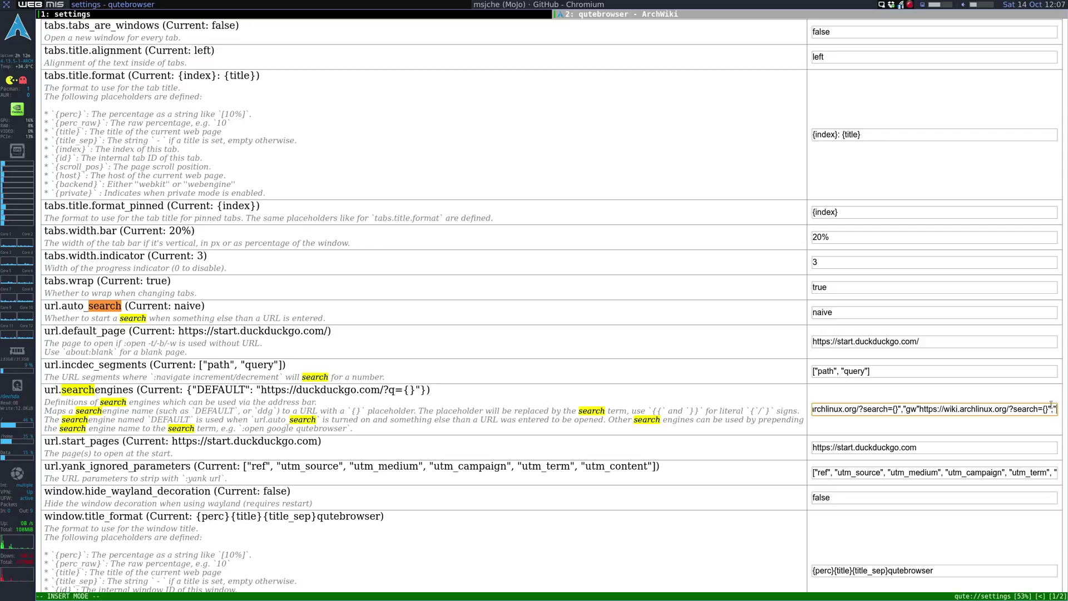
{"action": "key", "text": "Escape"}
Copy the Google search URL from the ArchWiki page and append it as the g engine.
{"action": "key", "text": "J"}
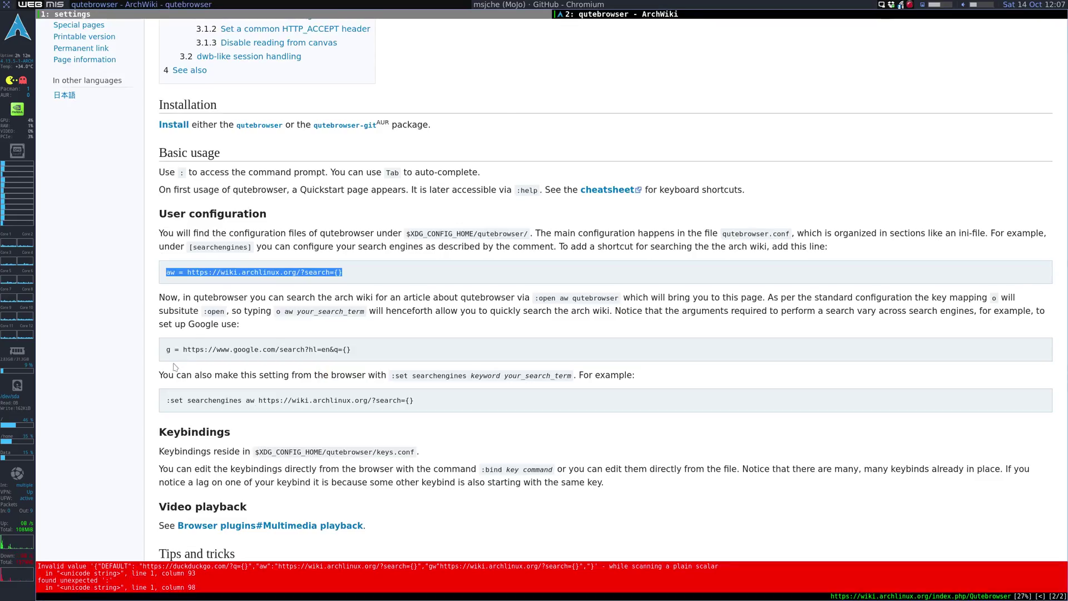
{"action": "left_click_drag", "start_coordinate": [166, 349], "coordinate": [351, 349]}
{"action": "key", "text": "ctrl+c"}
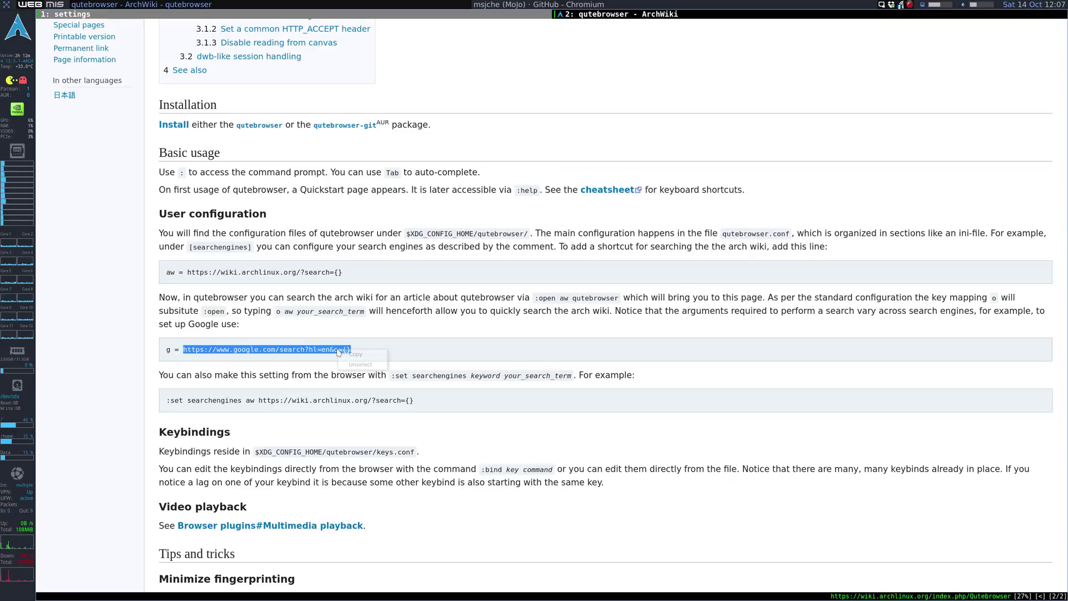
{"action": "left_click", "coordinate": [375, 17]}
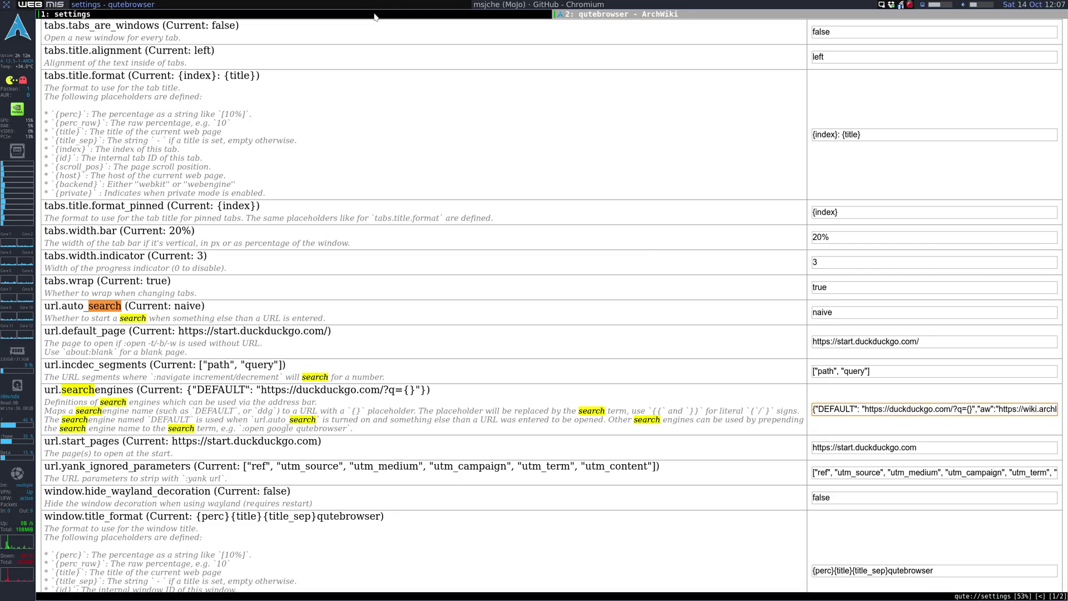
{"action": "left_click", "coordinate": [1005, 407]}
{"action": "key", "text": "End"}
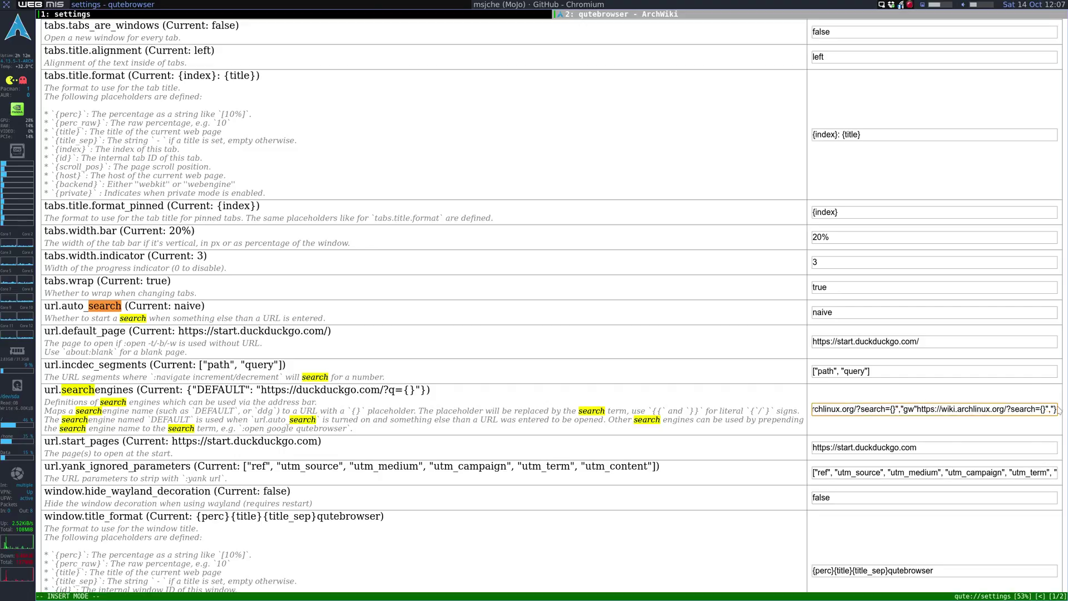
{"action": "type", "text": "g"}
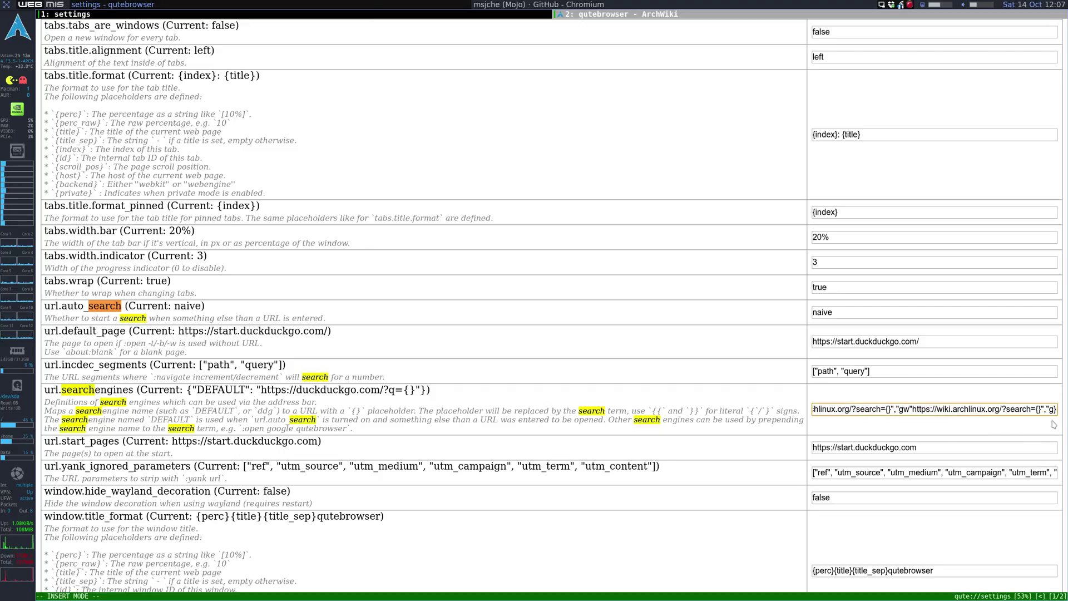
{"action": "type", "text": "\""}
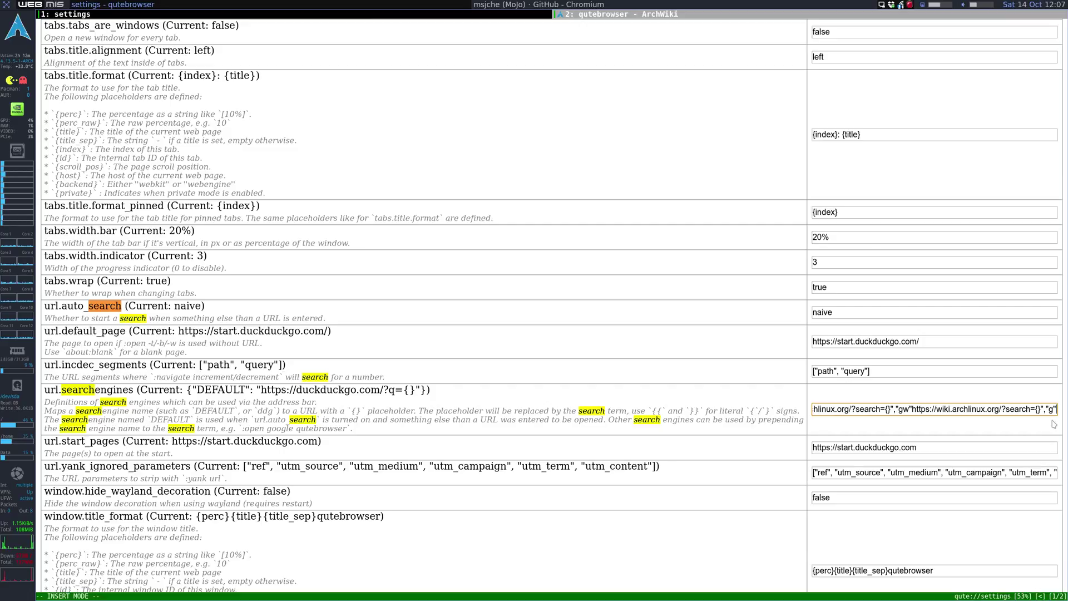
{"action": "type", "text": ":"}
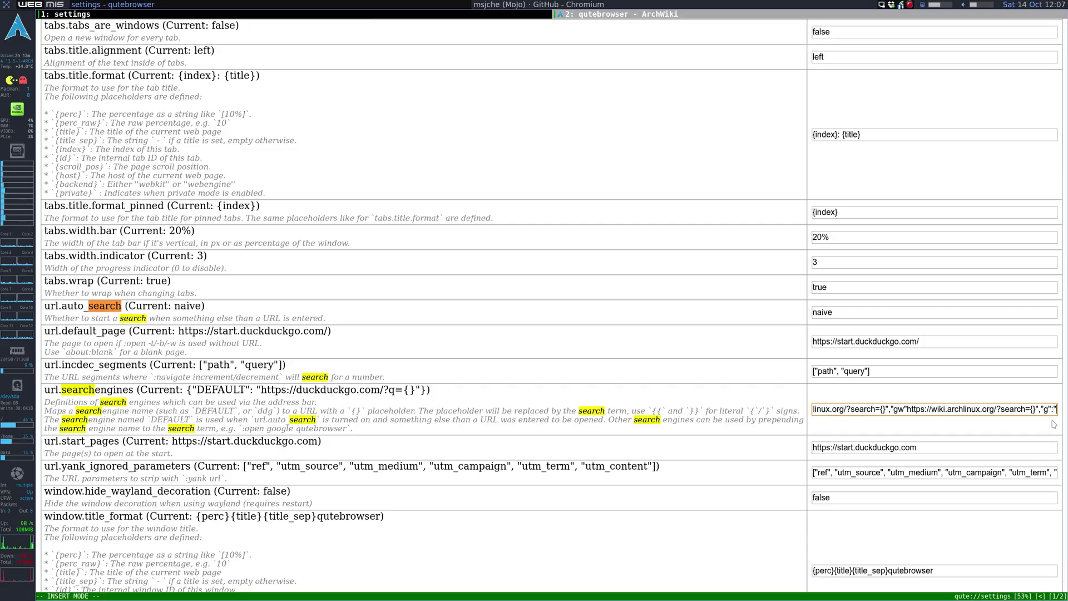
{"action": "key", "text": "ctrl+v"}
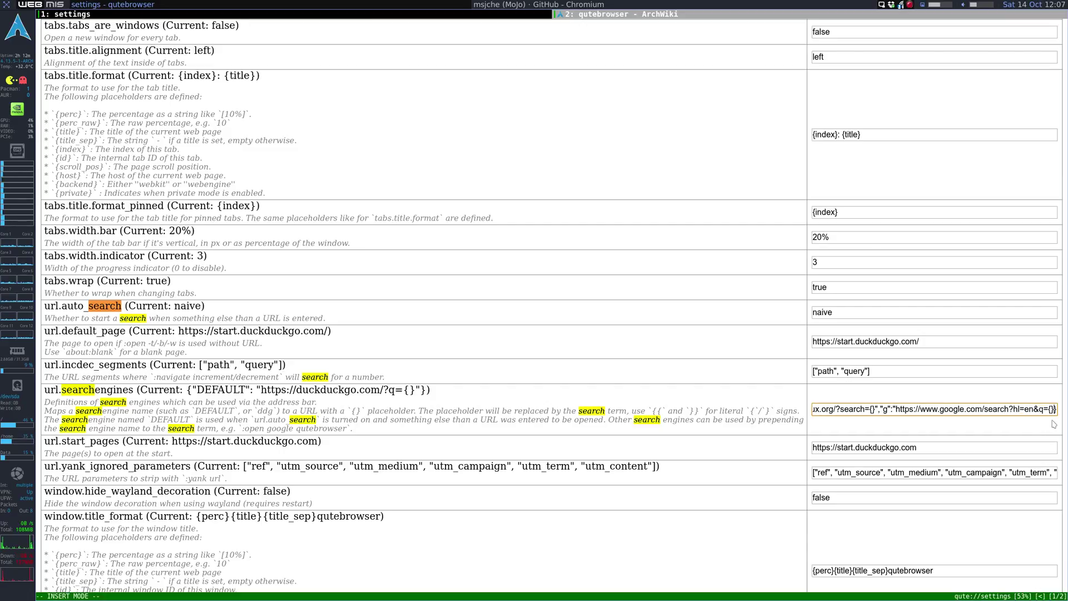
{"action": "left_click", "coordinate": [925, 448]}
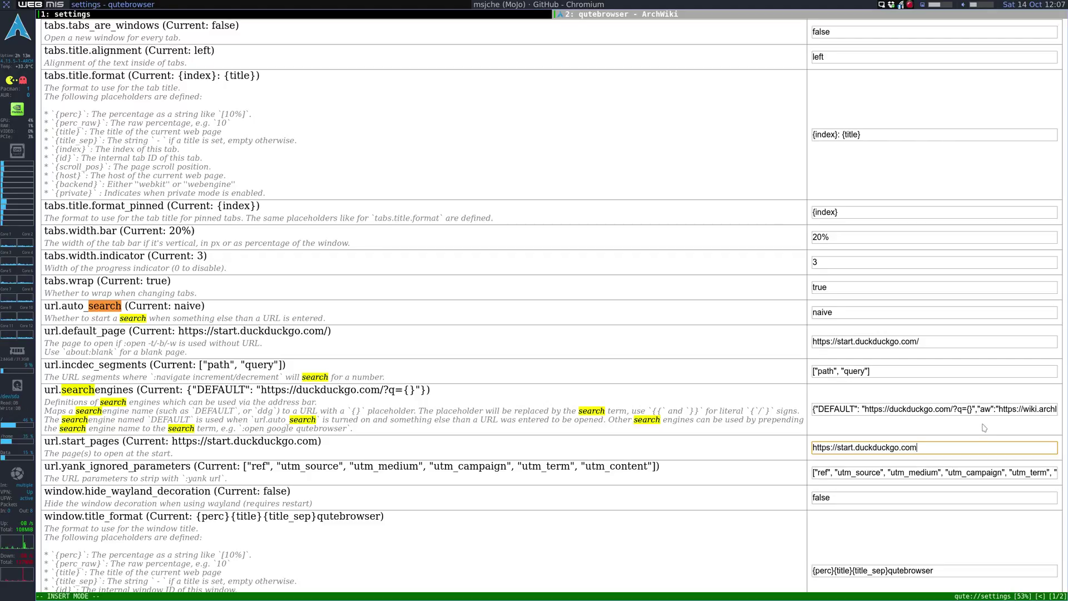
Type a colon after gw in the url.searchengines value and apply it.
{"action": "left_click_drag", "start_coordinate": [1009, 409], "coordinate": [1032, 411]}
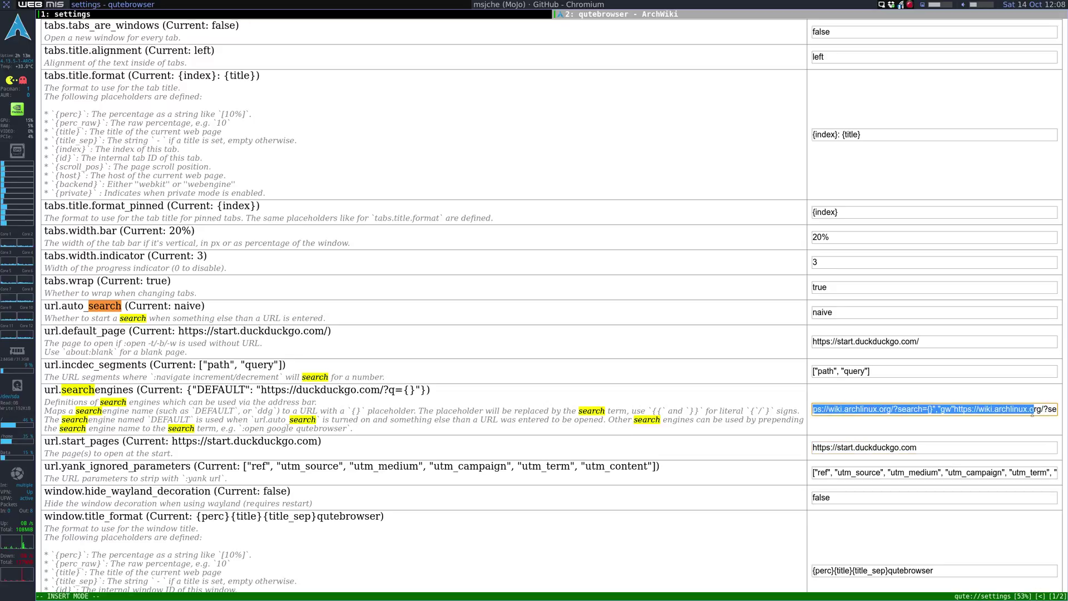
{"action": "left_click", "coordinate": [953, 408]}
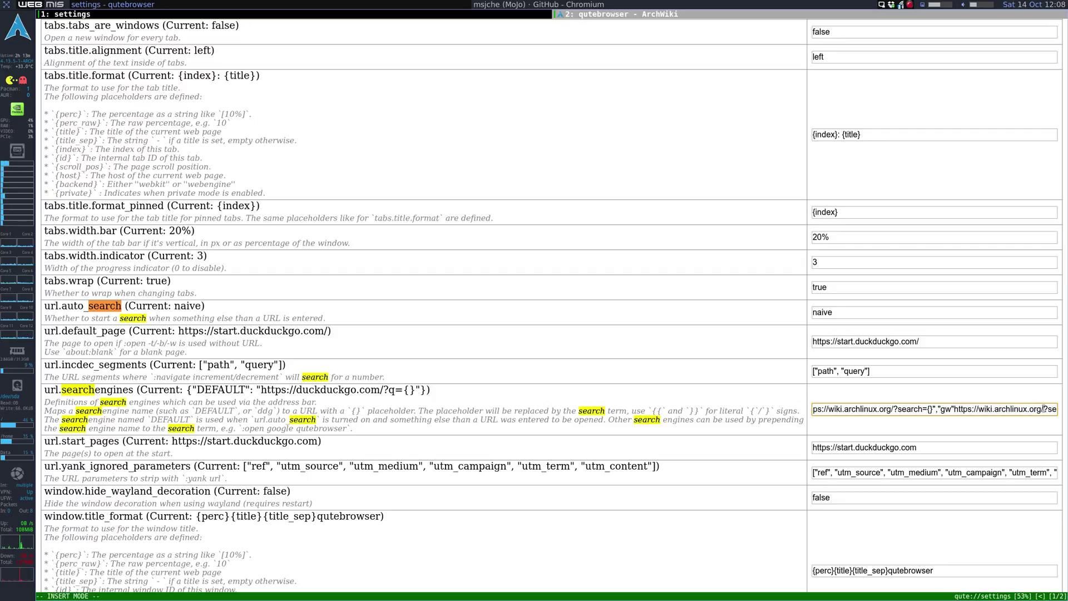
{"action": "type", "text": ":"}
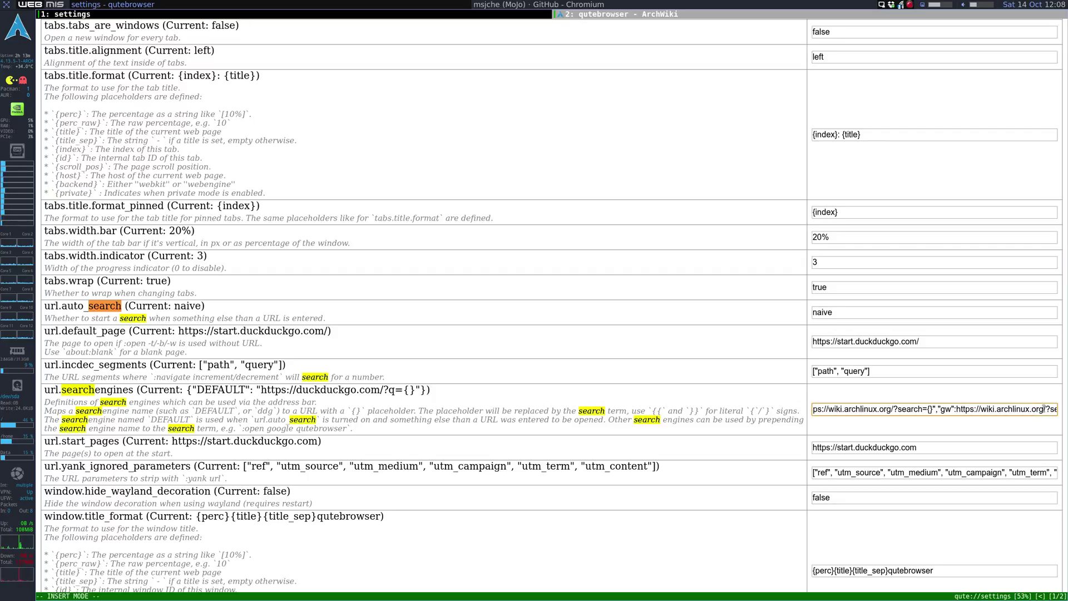
{"action": "left_click_drag", "start_coordinate": [1004, 408], "coordinate": [958, 412]}
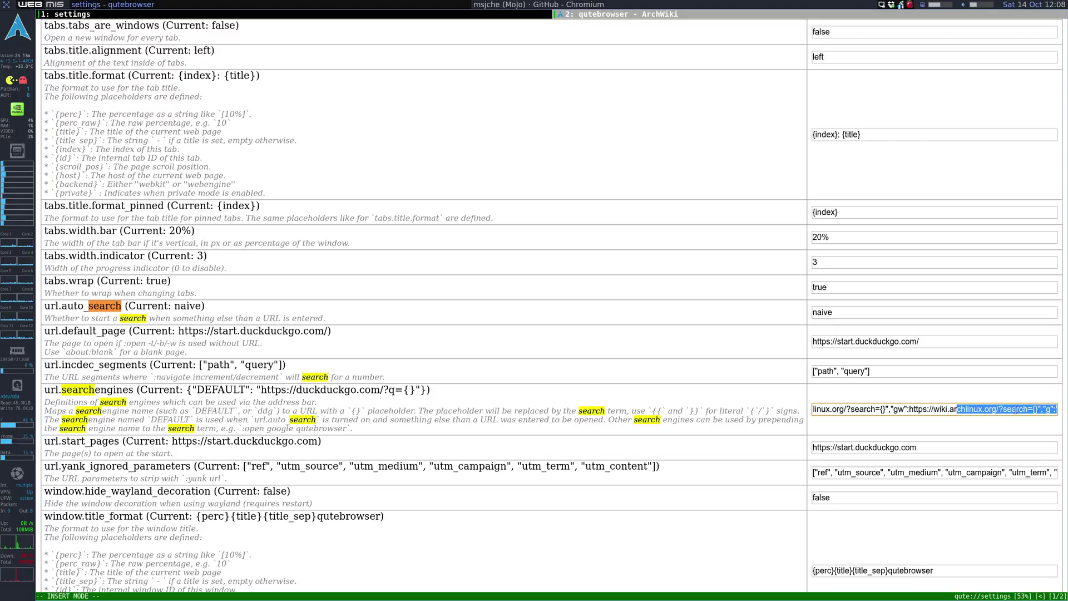
{"action": "left_click", "coordinate": [961, 424]}
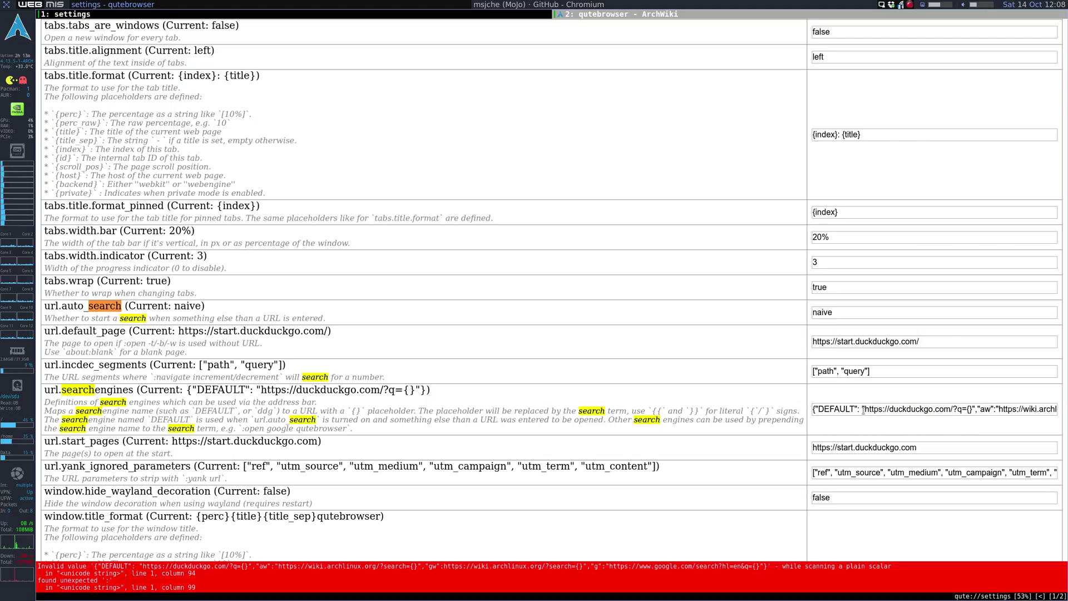
{"action": "left_click_drag", "start_coordinate": [867, 409], "coordinate": [983, 411]}
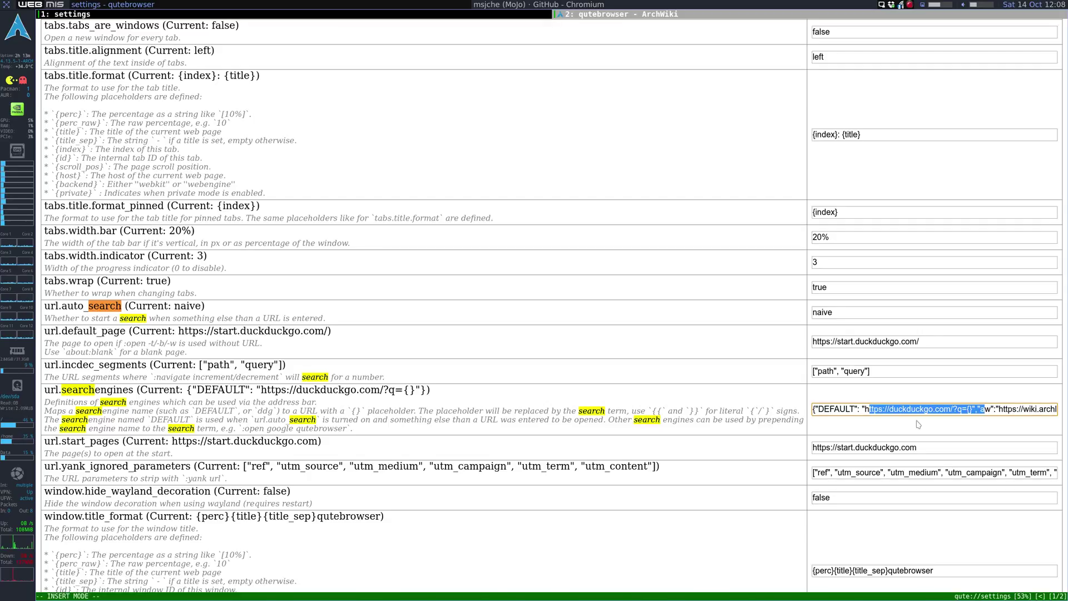
Open Dropbox/TUX/qutebrowser_notes.txt in Kate from the terminal.
{"action": "key", "text": "super+Left"}
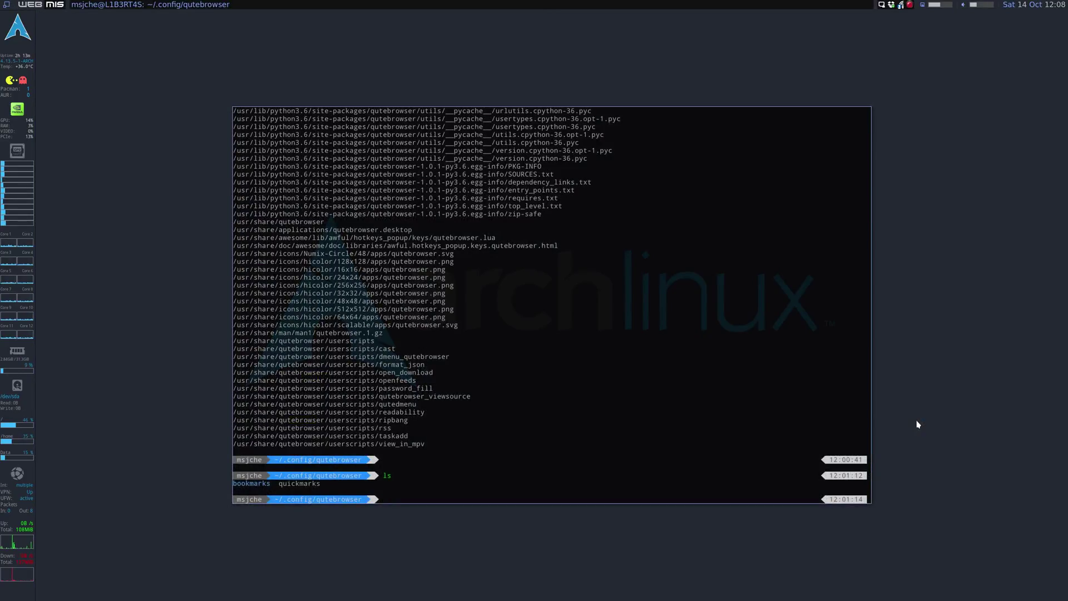
{"action": "type", "text": "kate"}
{"action": "key", "text": "BackSpace"}
{"action": "key", "text": "BackSpace"}
{"action": "key", "text": "BackSpace"}
{"action": "type", "text": "me"}
{"action": "key", "text": "Return"}
{"action": "type", "text": "kate"}
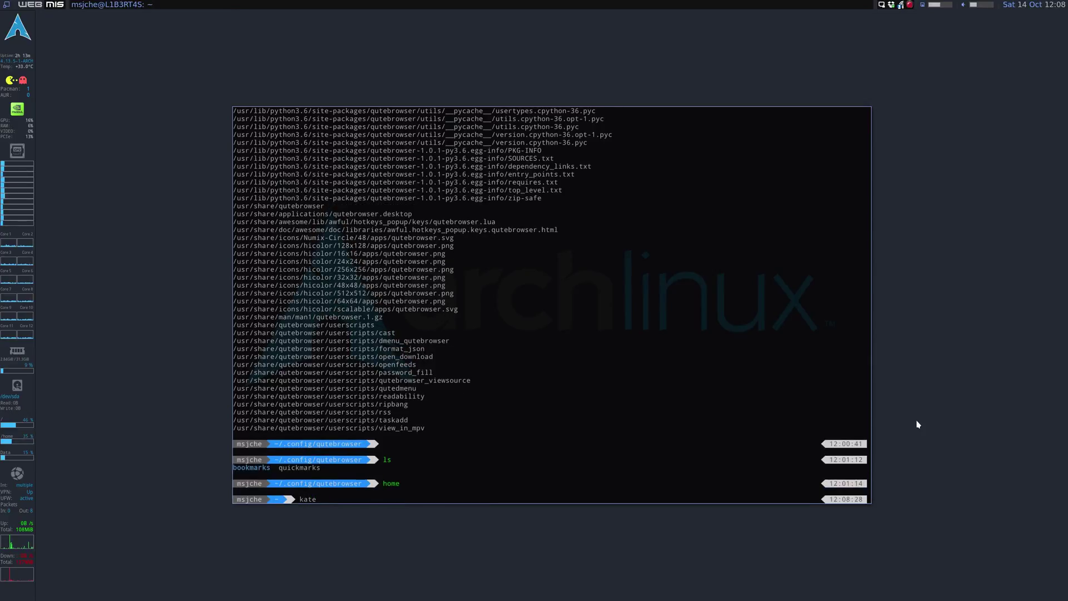
{"action": "type", "text": " Dropbox/TUX/"}
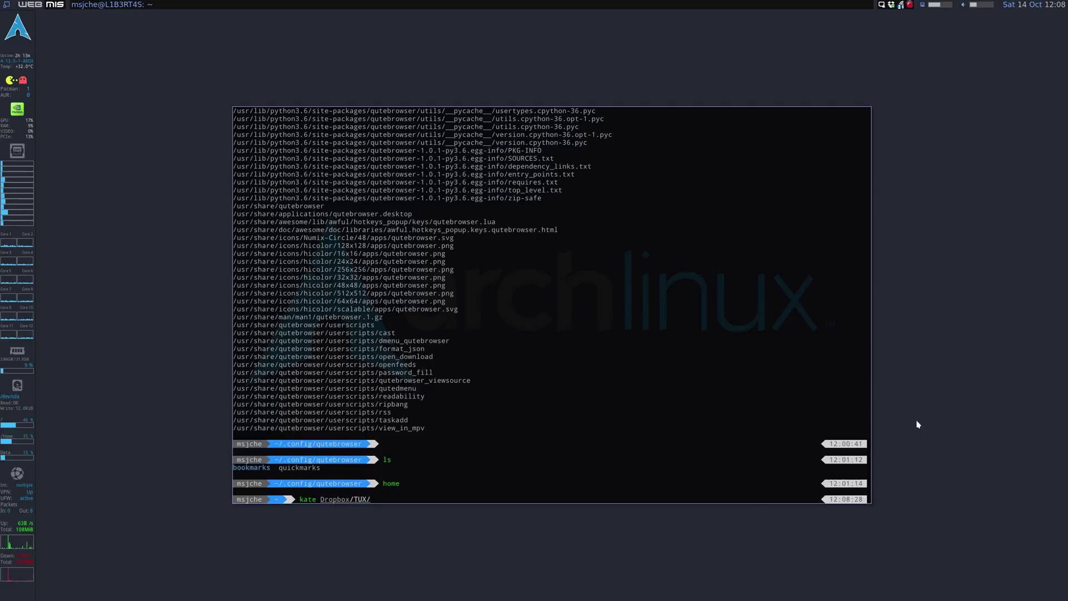
{"action": "type", "text": "qu"}
{"action": "key", "text": "Tab"}
{"action": "key", "text": "Return"}
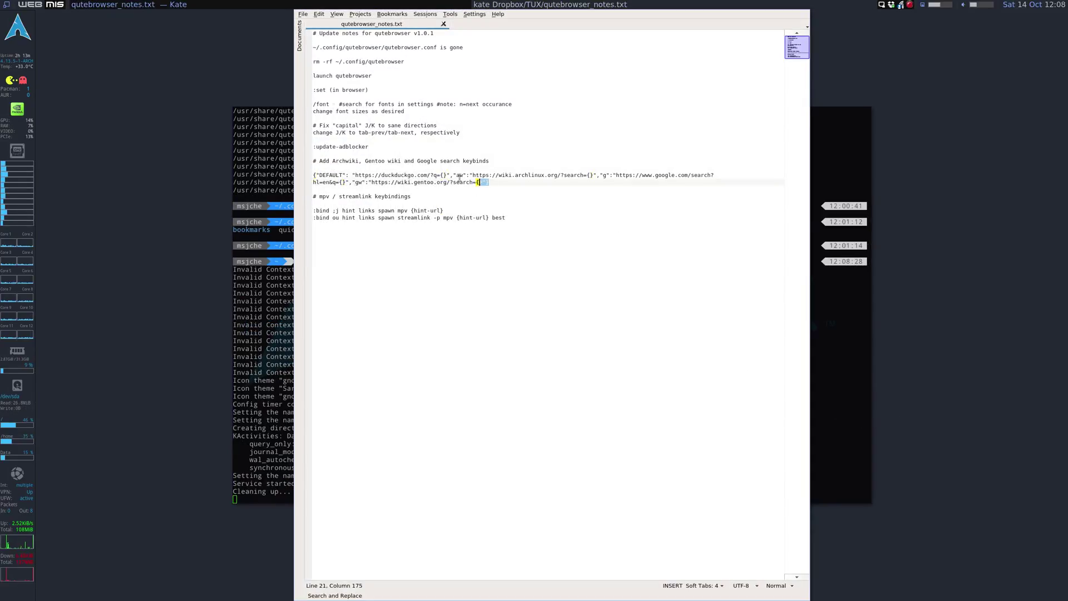
Copy the search-engines definition line from the notes and return to qutebrowser.
{"action": "triple_click", "coordinate": [460, 178]}
{"action": "right_click", "coordinate": [342, 174]}
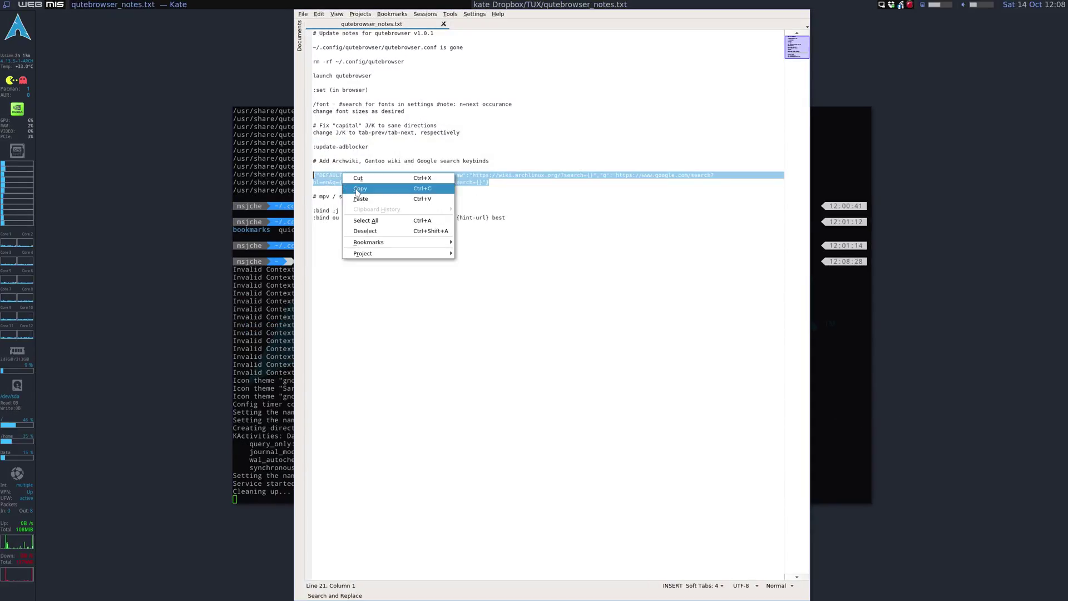
{"action": "left_click", "coordinate": [358, 193]}
{"action": "key", "text": "alt+Tab"}
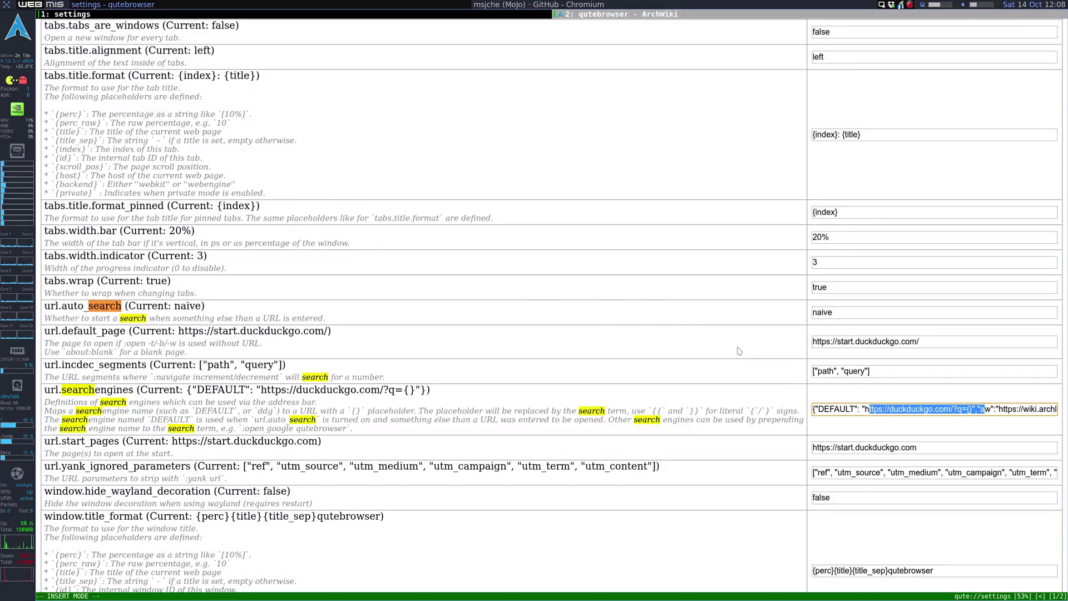
Replace the url.searchengines value with the definition pasted from the notes.
{"action": "triple_click", "coordinate": [824, 410]}
{"action": "key", "text": "BackSpace"}
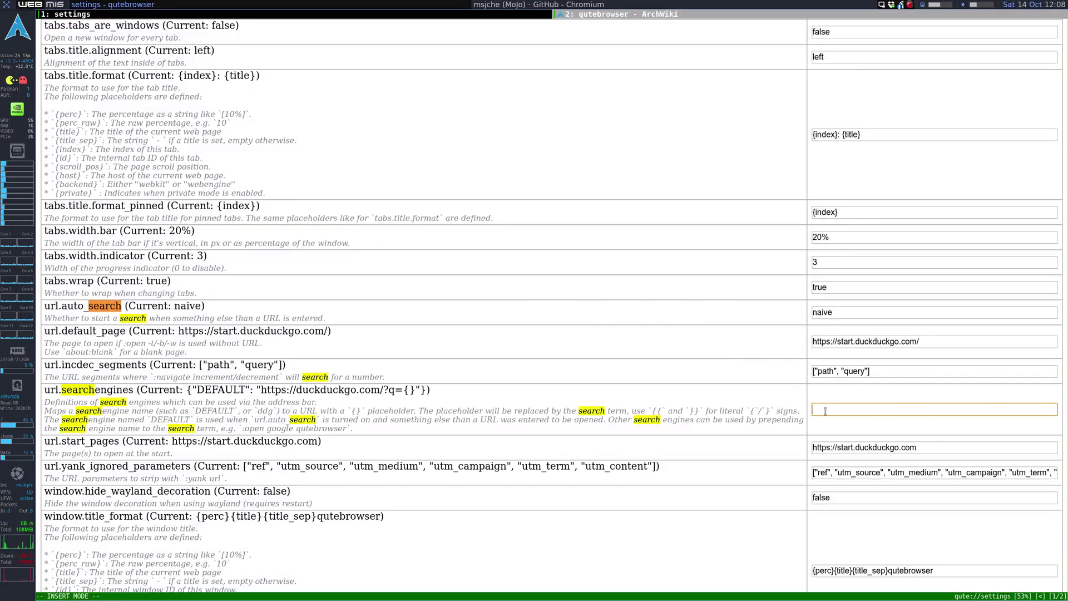
{"action": "key", "text": "ctrl+v"}
{"action": "left_click", "coordinate": [846, 446]}
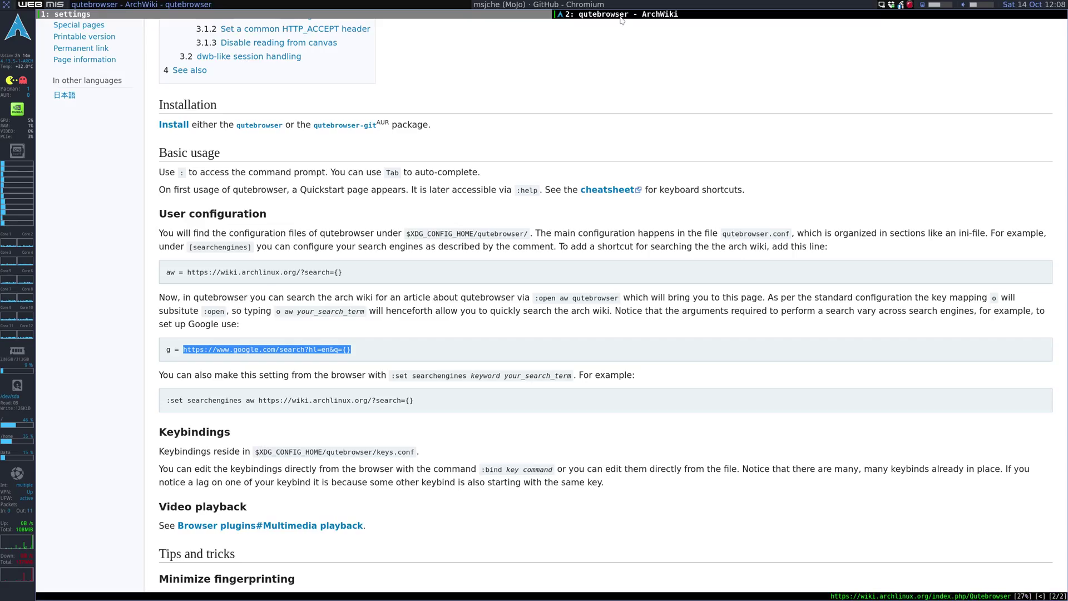
In the ArchWiki tab, load qutebrowser.org/FAQ.html from the history suggestions for 'qute'.
{"action": "left_click", "coordinate": [621, 16]}
{"action": "key", "text": "o"}
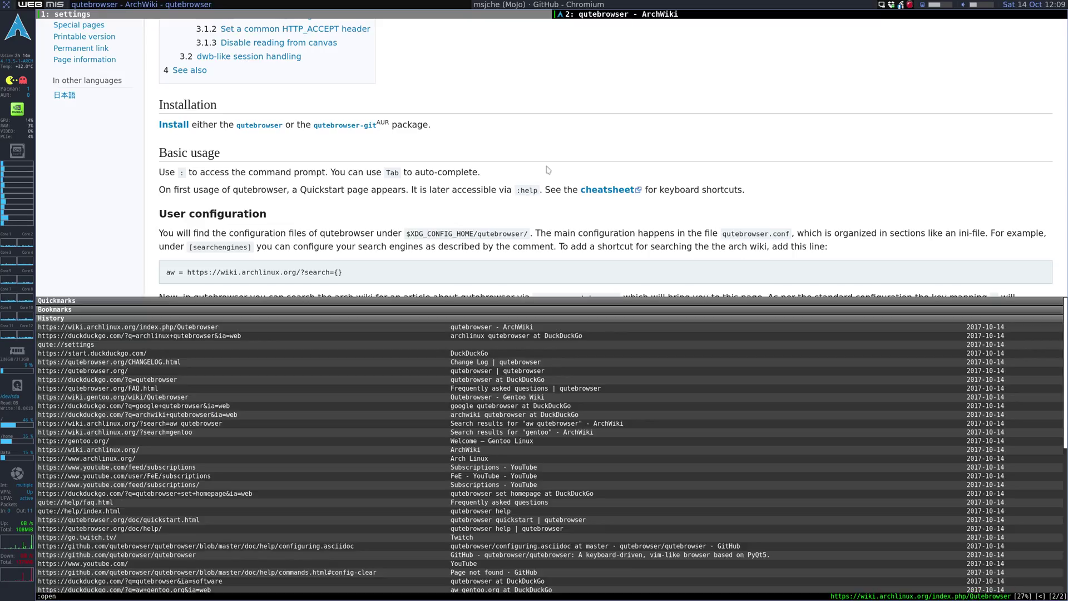
{"action": "type", "text": "qute"}
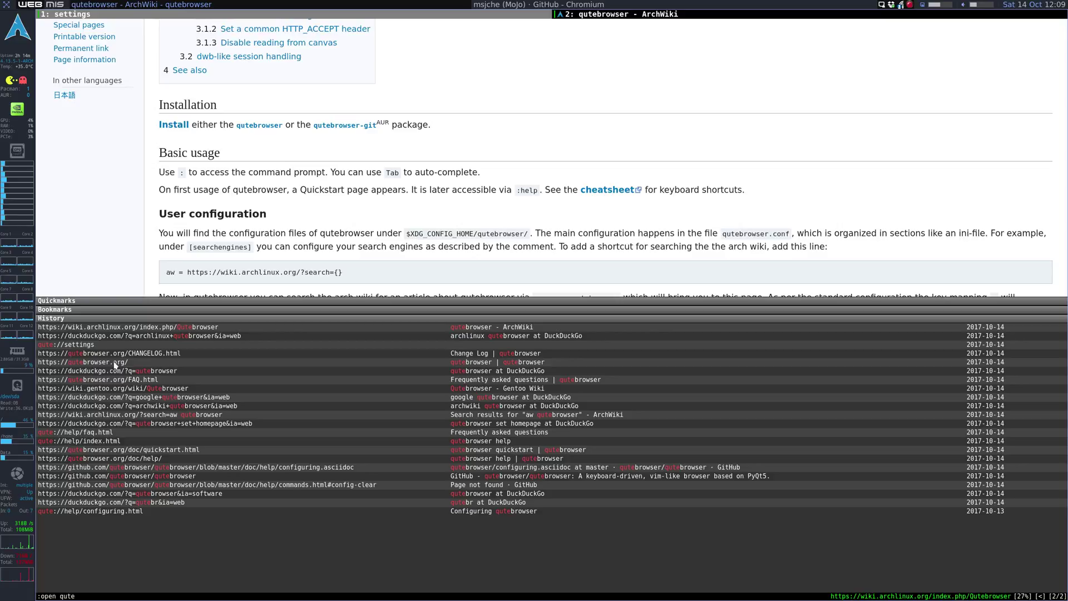
{"action": "left_click", "coordinate": [114, 380]}
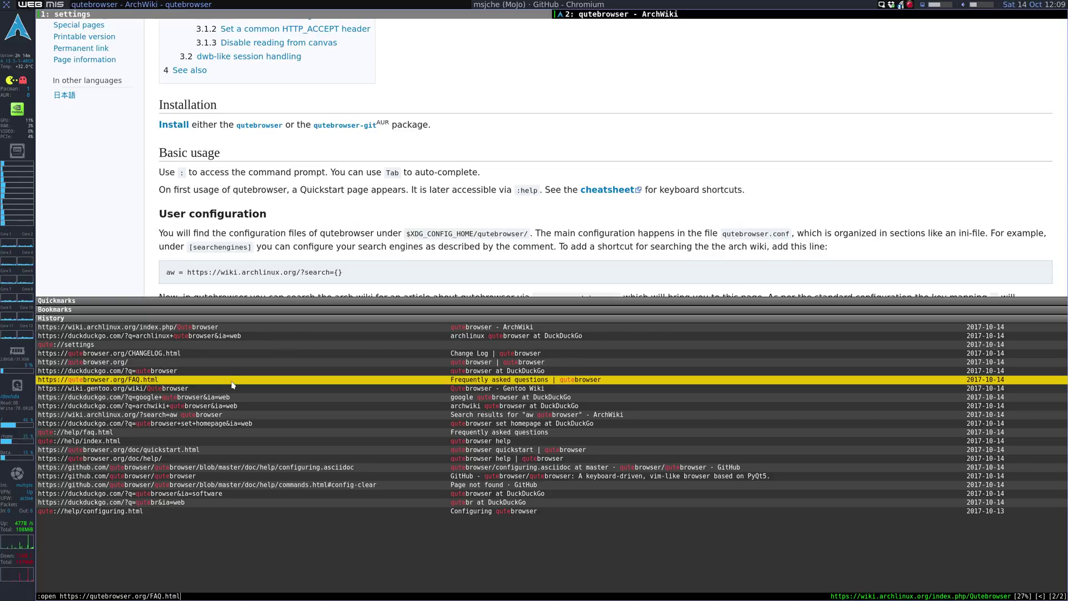
{"action": "key", "text": "Return"}
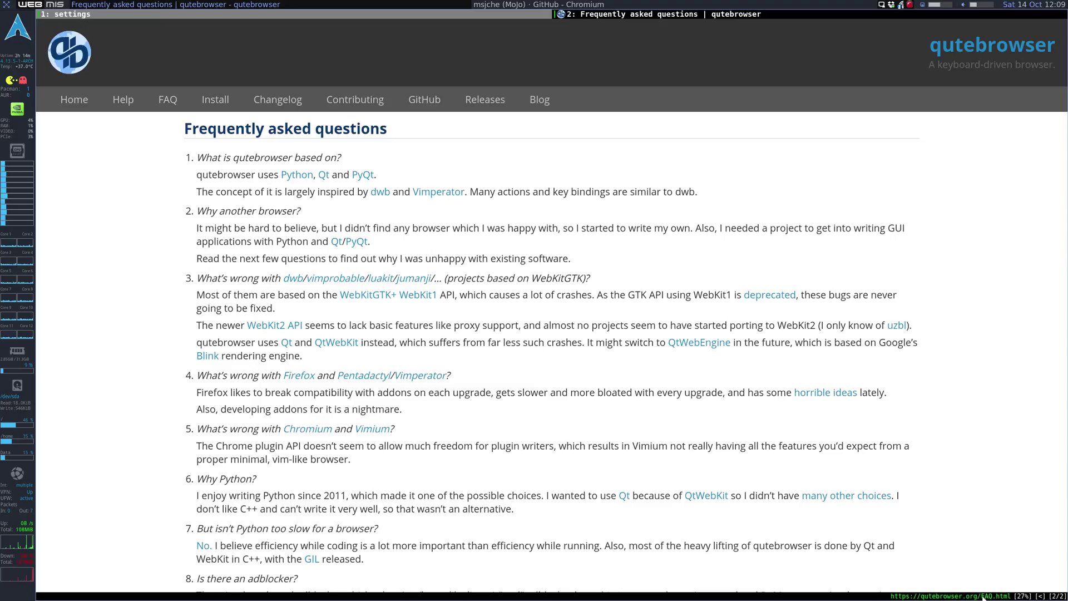
Bind ;j to 'hint links spawn mpv {hint-url}', then start typing ':bind OU hint links spawn'.
{"action": "scroll", "coordinate": [385, 344], "scroll_direction": "down", "scroll_amount": 3}
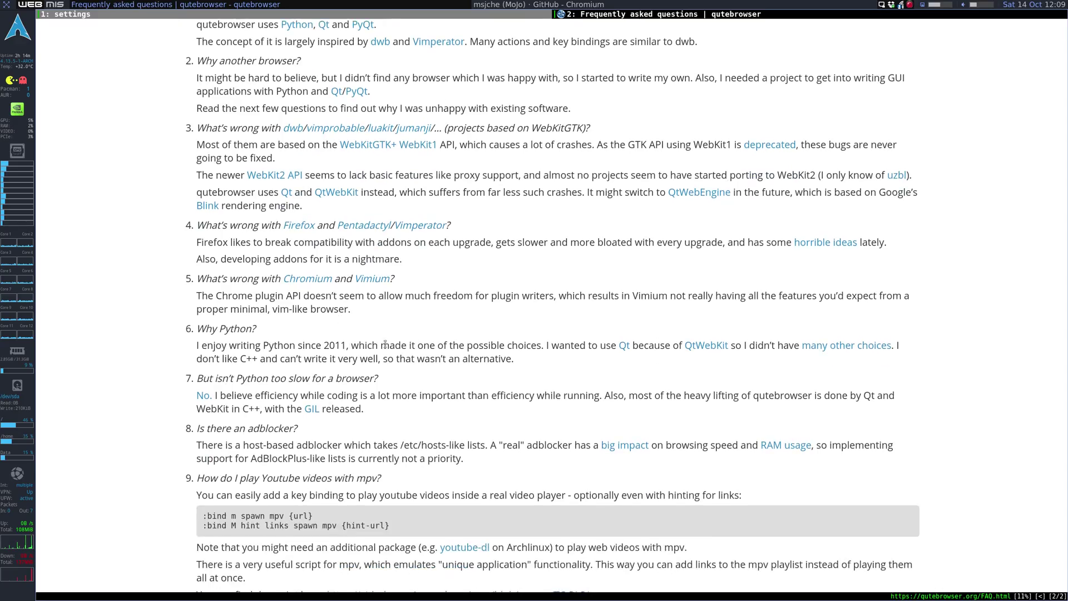
{"action": "scroll", "coordinate": [385, 344], "scroll_direction": "down", "scroll_amount": 9}
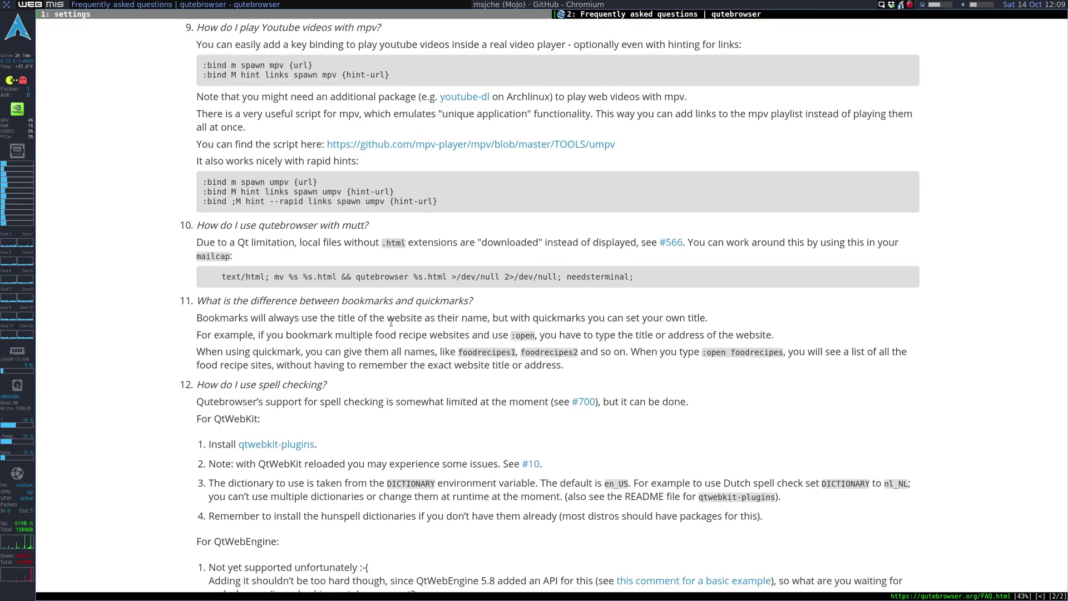
{"action": "key", "text": "colon"}
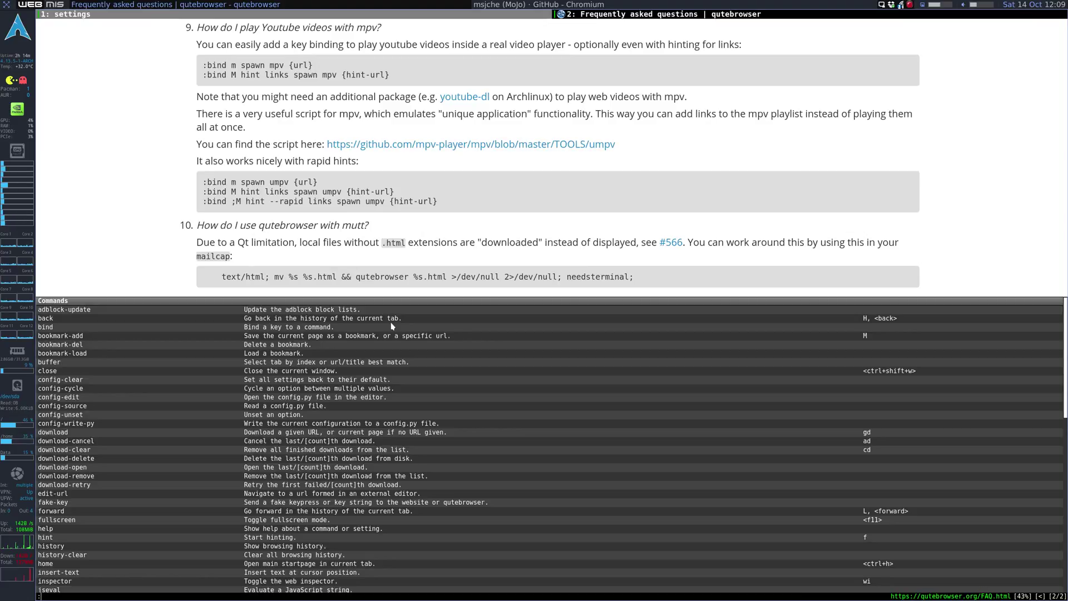
{"action": "type", "text": "bind "}
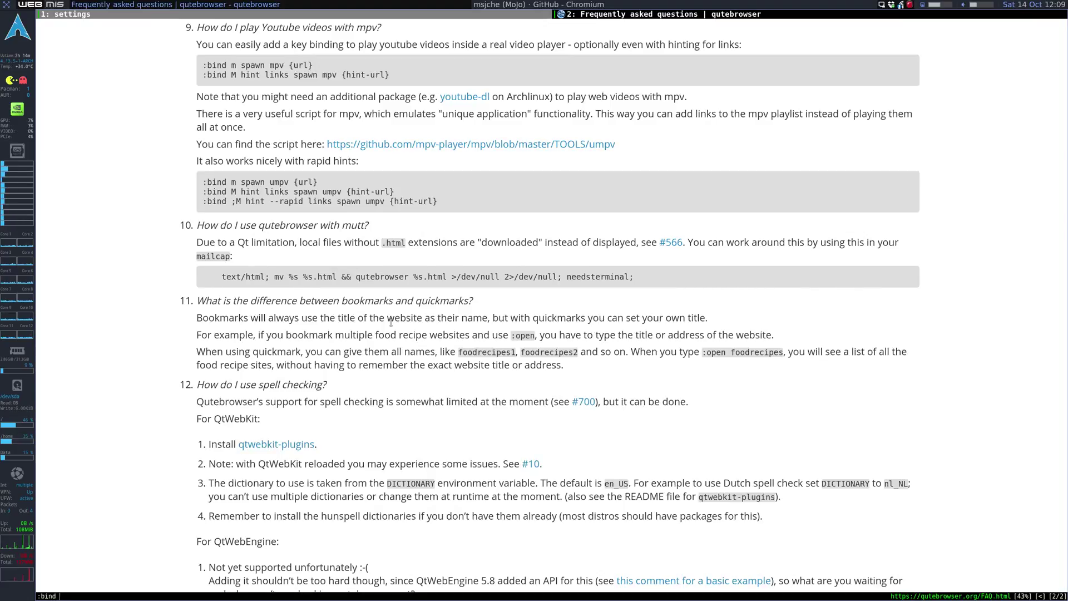
{"action": "type", "text": ";j hint"}
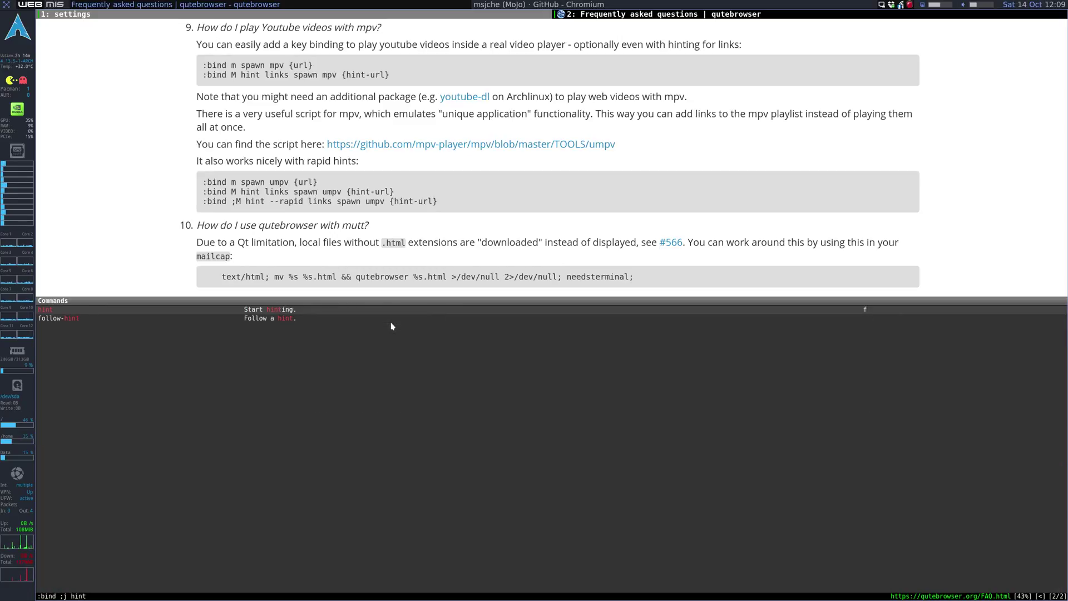
{"action": "type", "text": " links sp"}
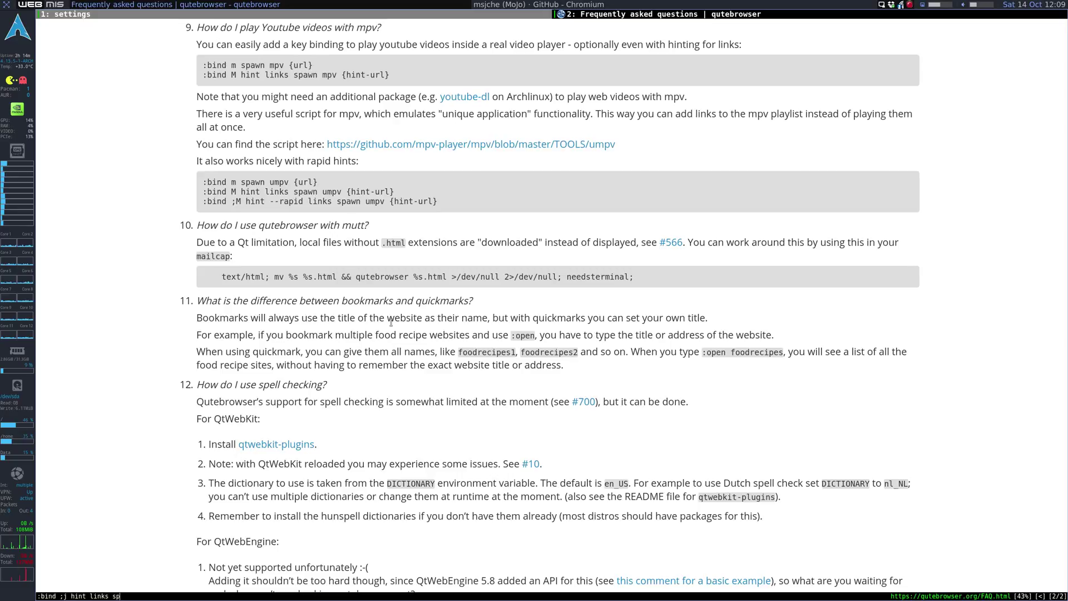
{"action": "type", "text": "awn"}
{"action": "type", "text": " mpv {"}
{"action": "type", "text": "n"}
{"action": "type", "text": "hing"}
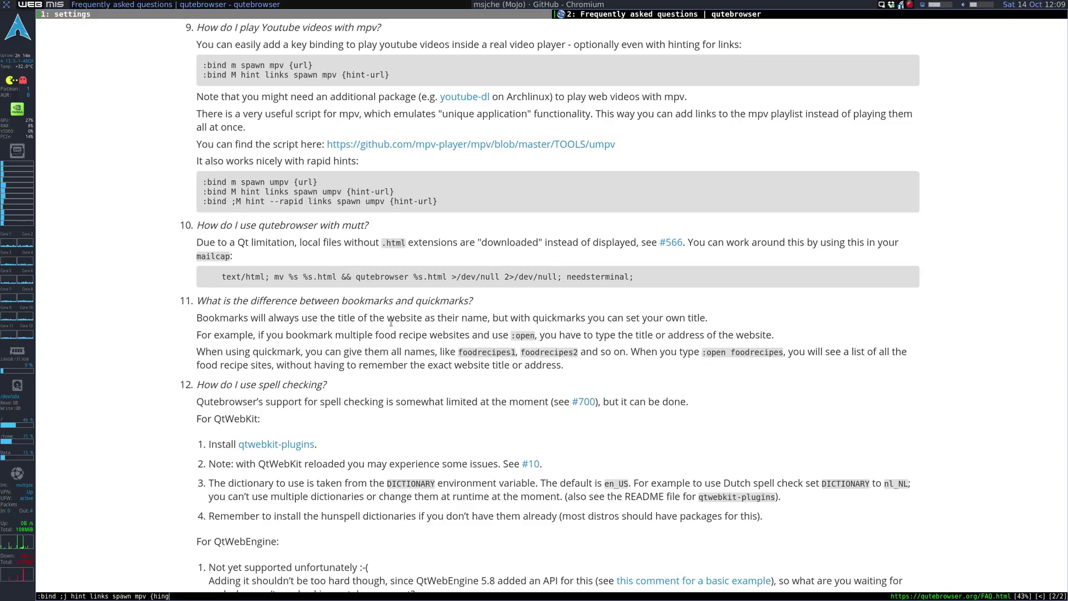
{"action": "key", "text": "BackSpace"}
{"action": "type", "text": "t-url"}
{"action": "key", "text": "Return"}
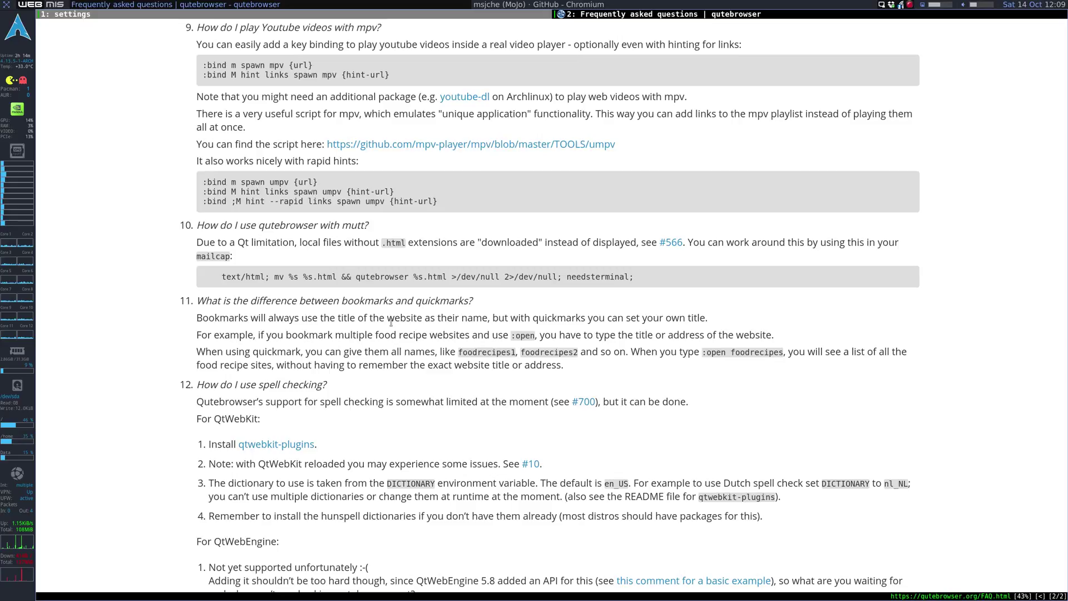
{"action": "type", "text": ":bind OU"}
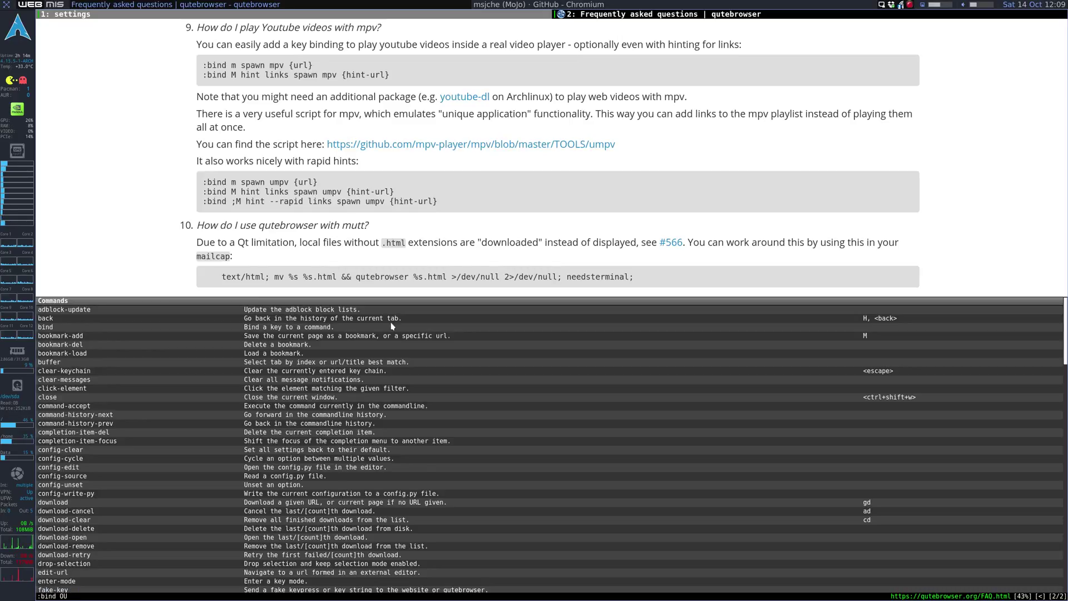
{"action": "type", "text": " hint "}
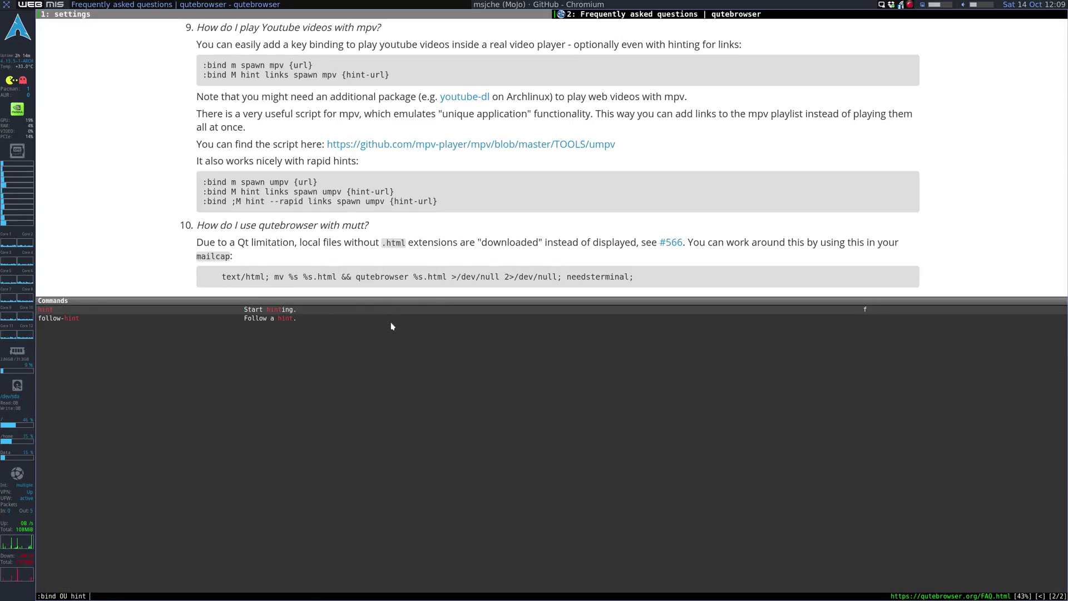
{"action": "type", "text": "links sp"}
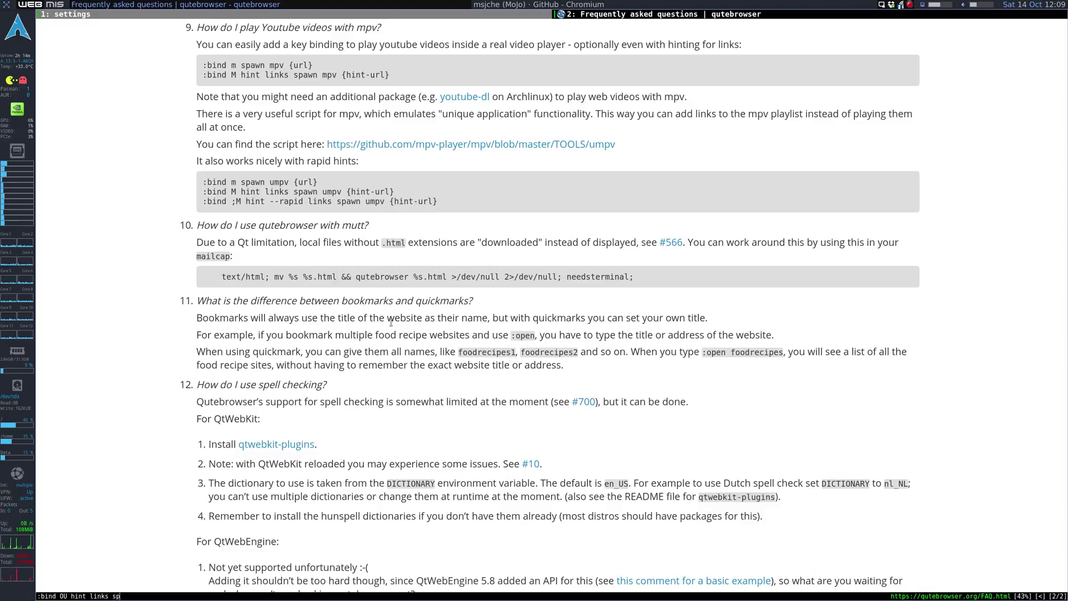
{"action": "type", "text": "awn"}
Switch to the terminal, close the notes editor, and attempt a yaourt package search.
{"action": "key", "text": "super+Tab"}
{"action": "key", "text": "ctrl+q"}
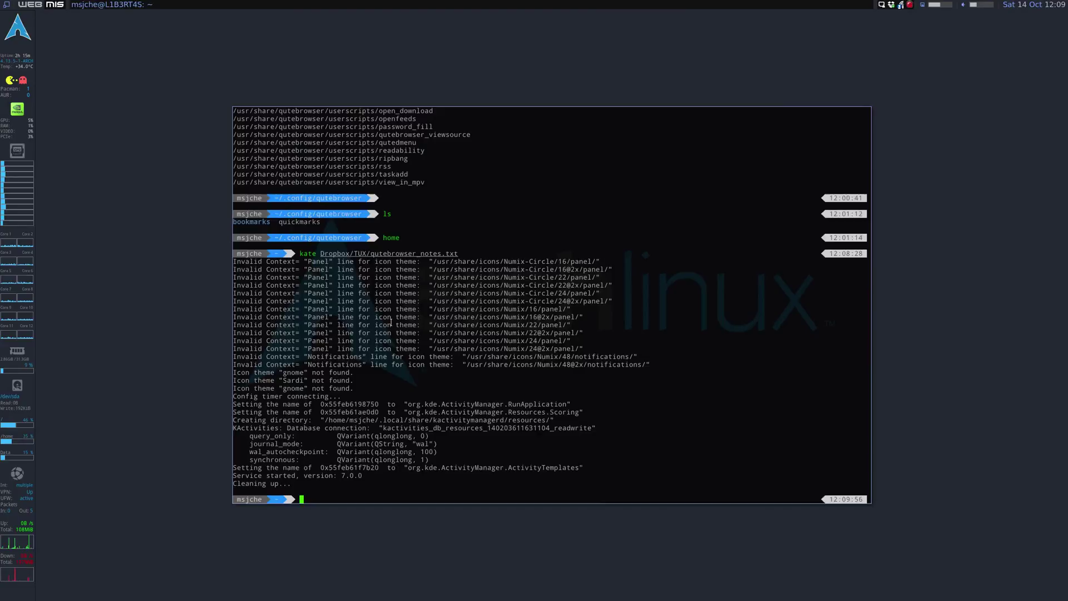
{"action": "type", "text": "yaourt"}
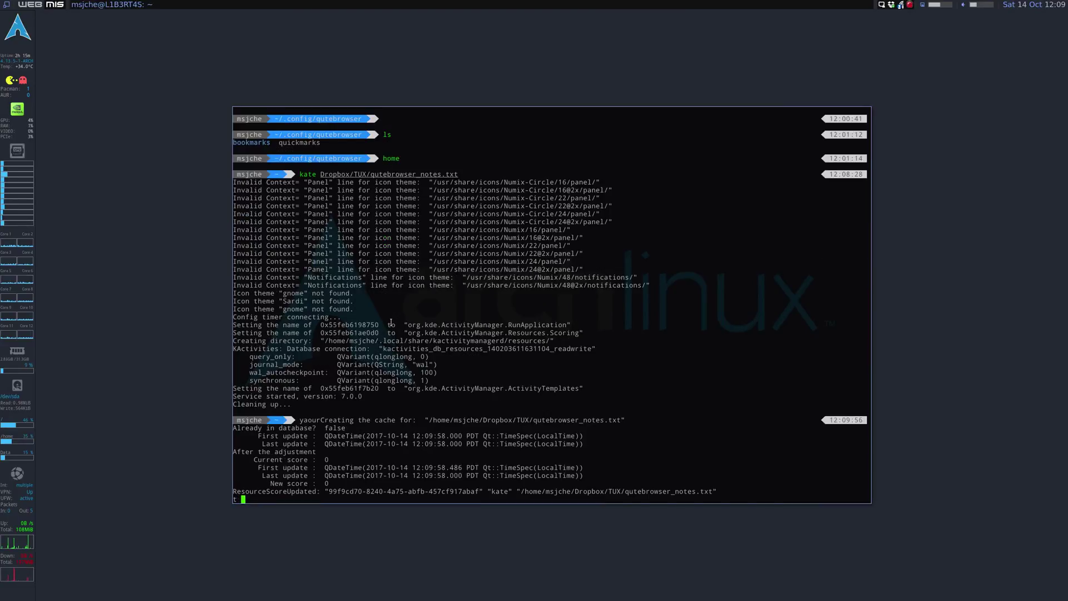
{"action": "type", "text": " st"}
{"action": "key", "text": "Return"}
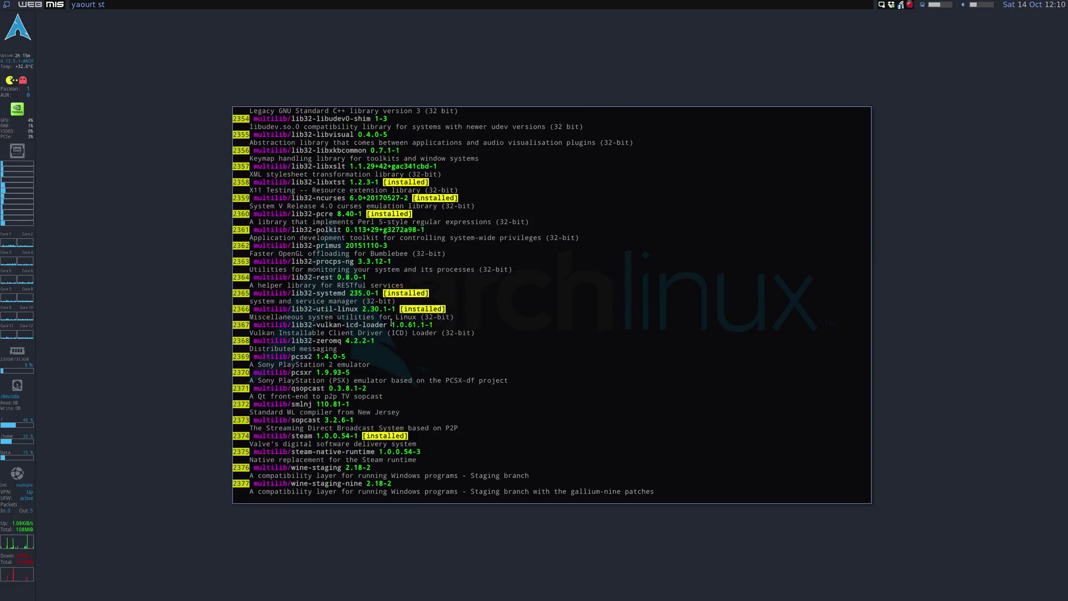
{"action": "key", "text": "ctrl+c"}
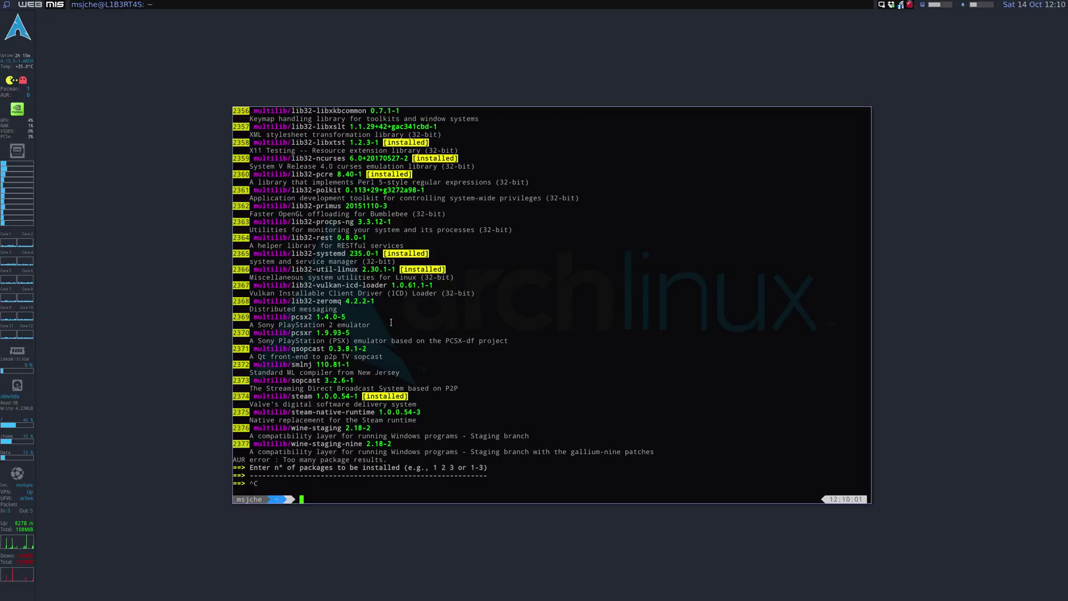
{"action": "type", "text": "yourt streamlink"}
{"action": "key", "text": "Return"}
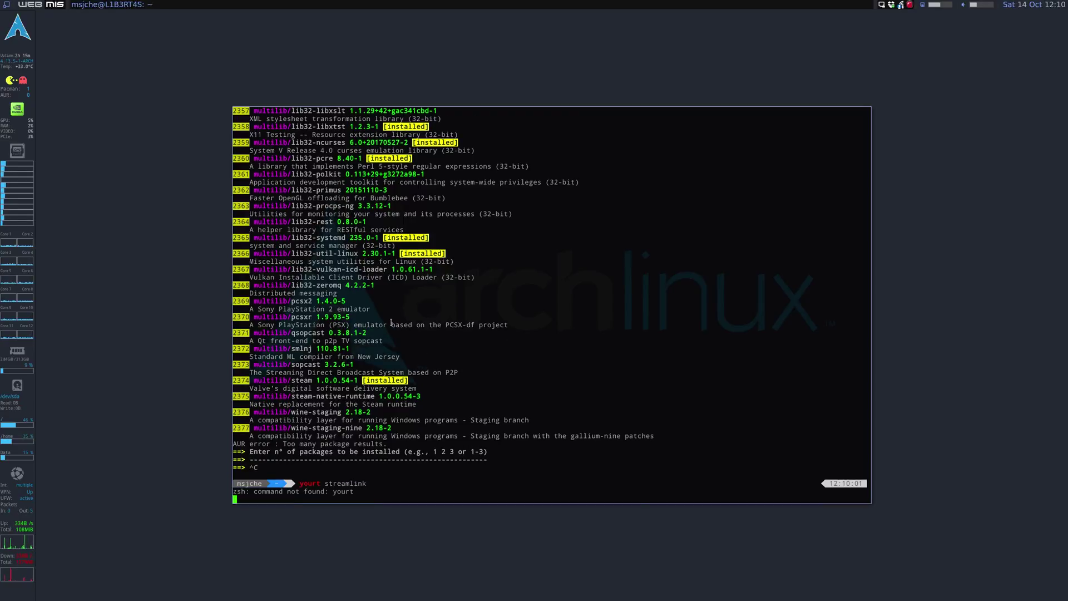
Run 'yaourt streamlink' to confirm community/streamlink 0.8.1-1 is installed, then return to qutebrowser.
{"action": "type", "text": "yaourt"}
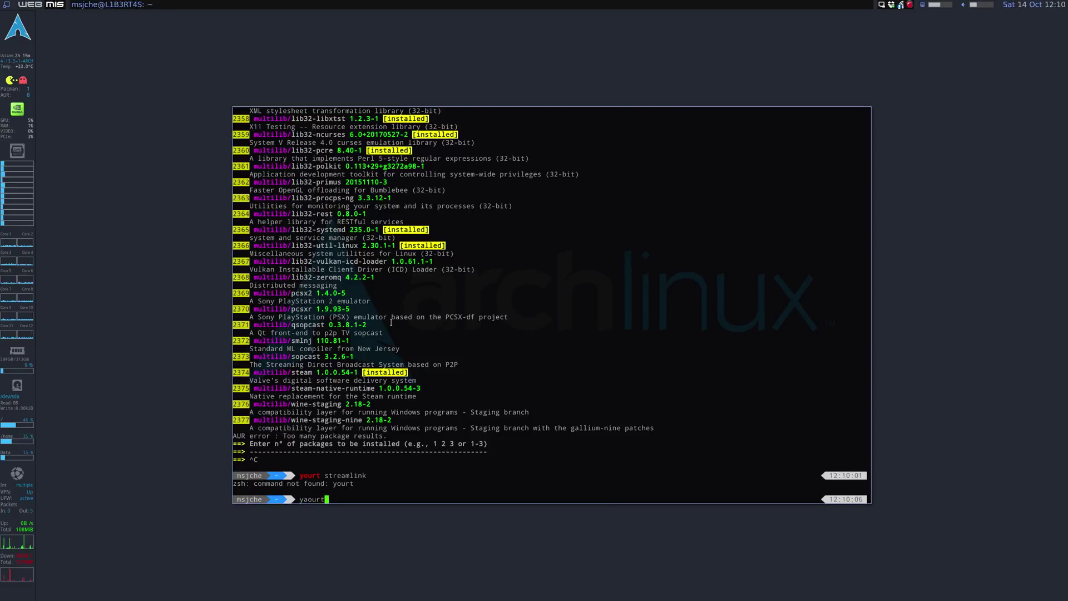
{"action": "type", "text": " streamlink"}
{"action": "key", "text": "Return"}
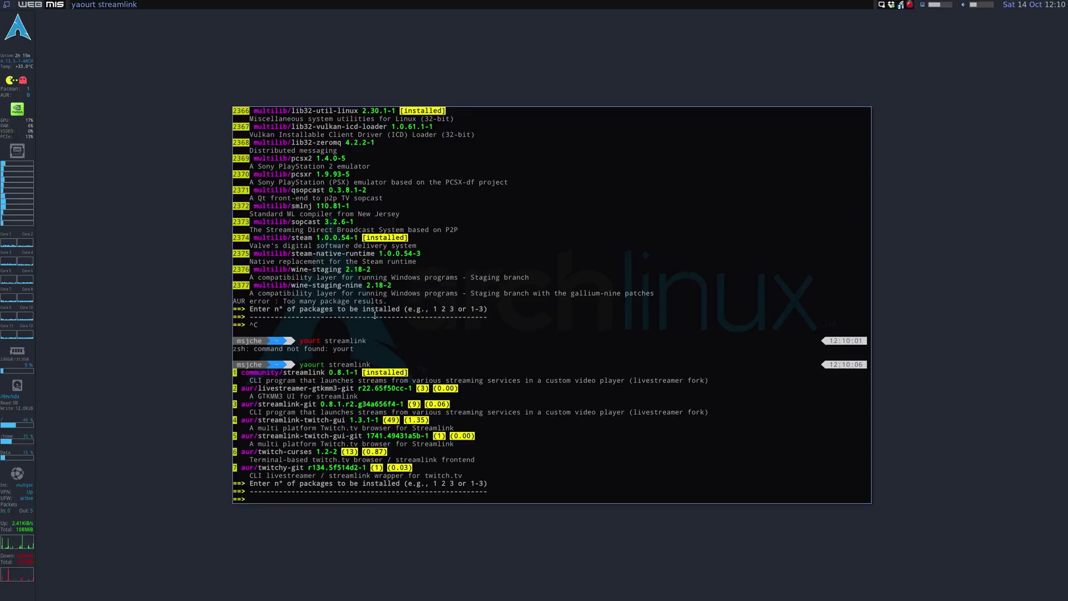
{"action": "double_click", "coordinate": [283, 372]}
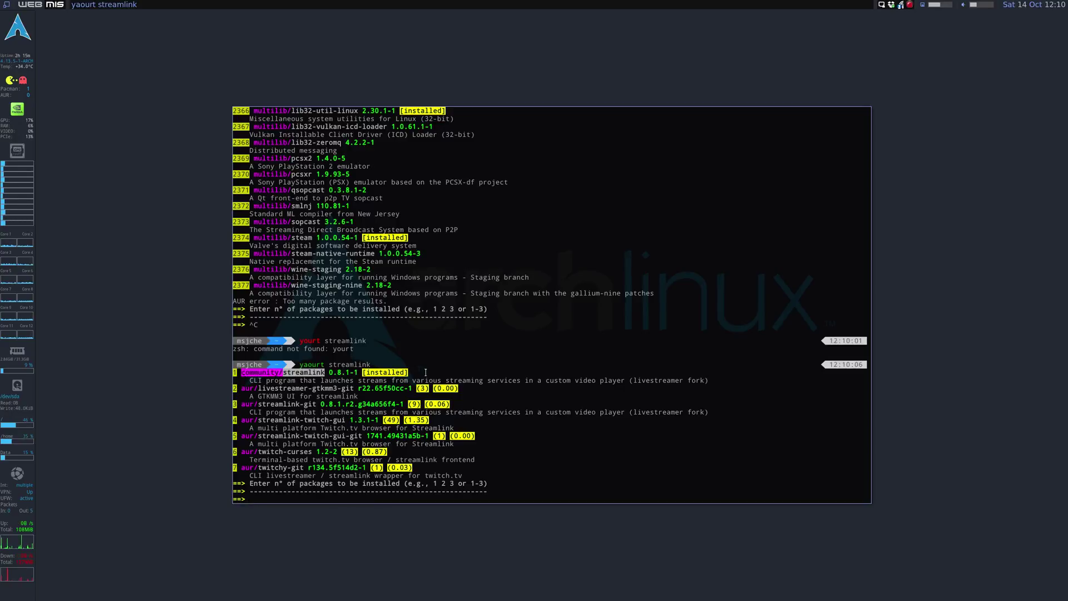
{"action": "left_click", "coordinate": [437, 371]}
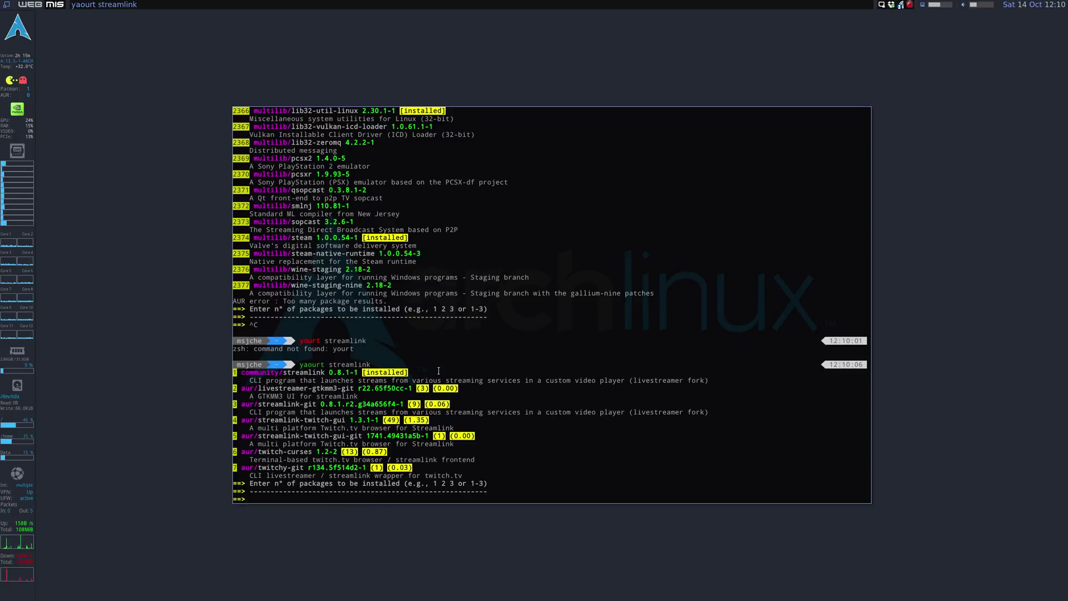
{"action": "key", "text": "F12"}
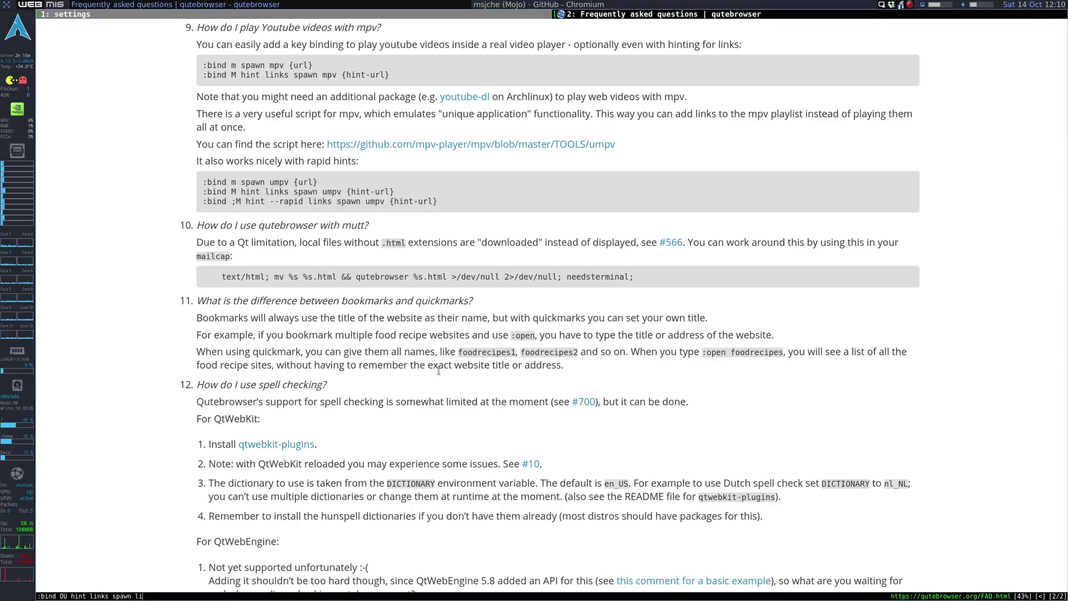
Finish the OU binding as 'hint links spawn streamlink -p mpv {hint-url} best', then begin ':bind t'.
{"action": "key", "text": "BackSpace"}
{"action": "key", "text": "BackSpace"}
{"action": "type", "text": "streamlink -p mpv"}
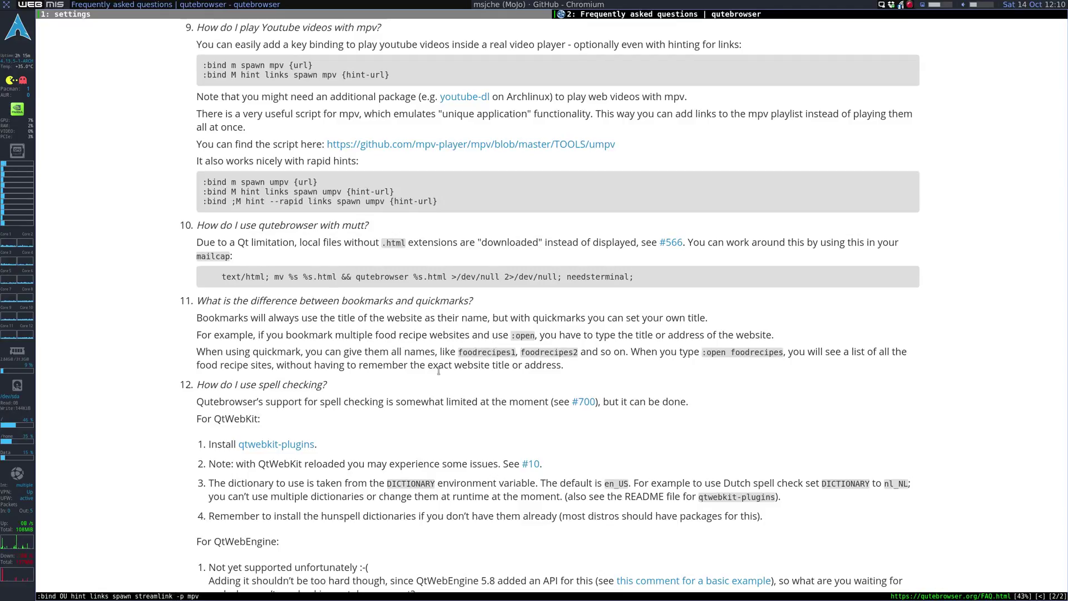
{"action": "type", "text": " {hint-url} best"}
{"action": "key", "text": "Return"}
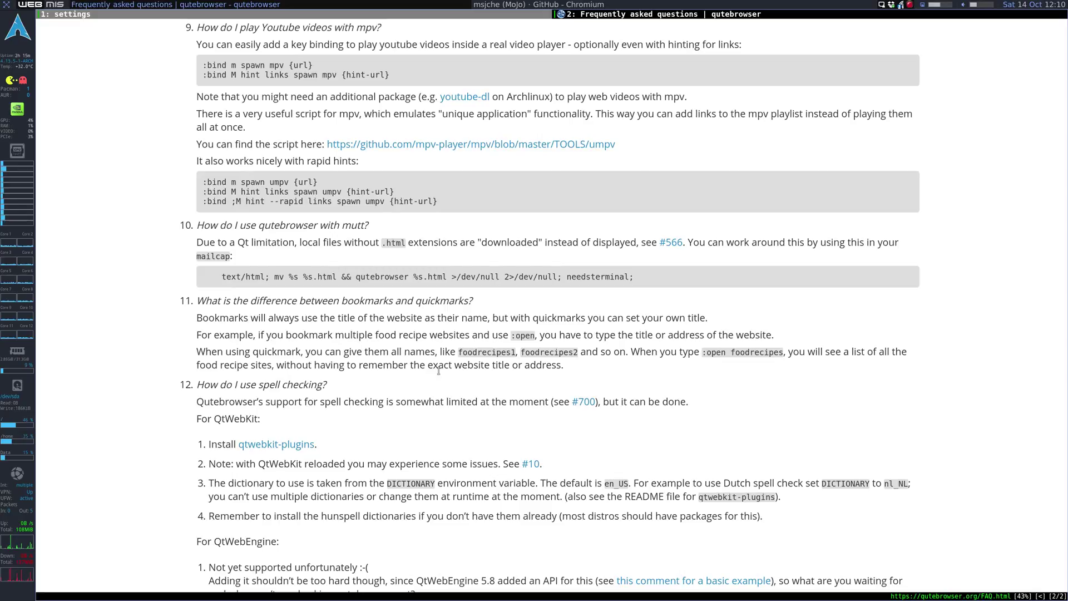
{"action": "type", "text": ":bind t"}
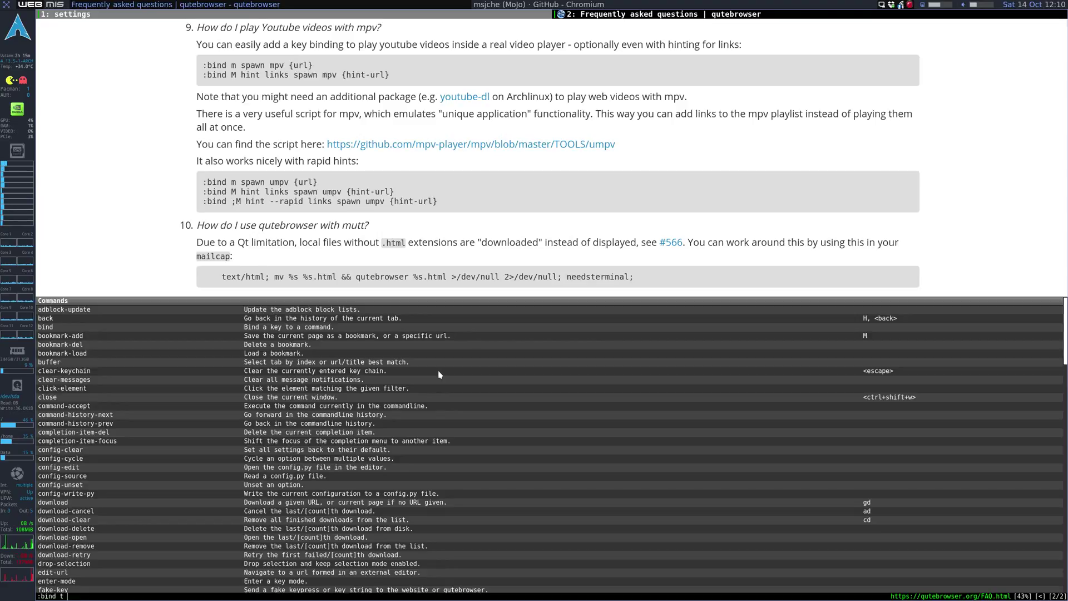
Abandon the unfinished bind command and search the FAQ page for 'tab'.
{"action": "type", "text": "tab"}
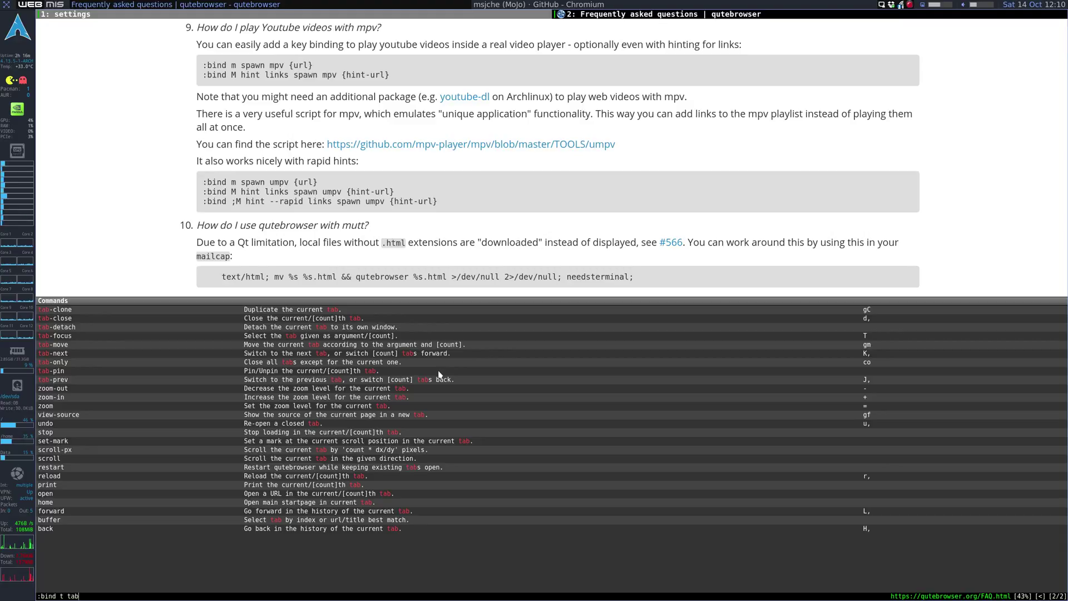
{"action": "key", "text": "BackSpace"}
{"action": "key", "text": "BackSpace"}
{"action": "key", "text": "BackSpace"}
{"action": "key", "text": "BackSpace"}
{"action": "key", "text": "BackSpace"}
{"action": "key", "text": "BackSpace"}
{"action": "key", "text": "BackSpace"}
{"action": "key", "text": "BackSpace"}
{"action": "key", "text": "BackSpace"}
{"action": "key", "text": "BackSpace"}
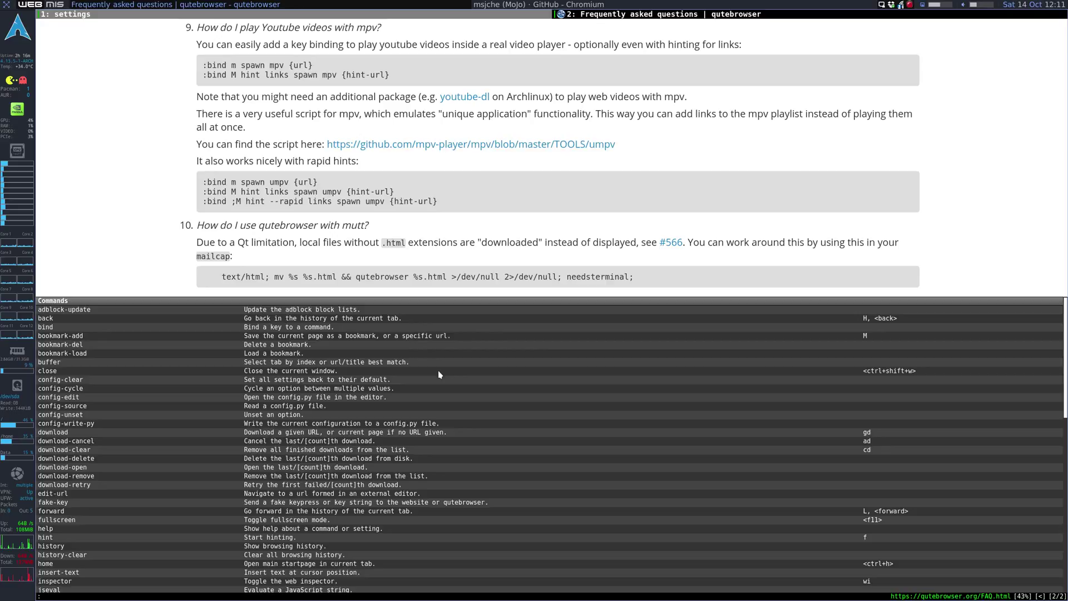
{"action": "type", "text": "tab"}
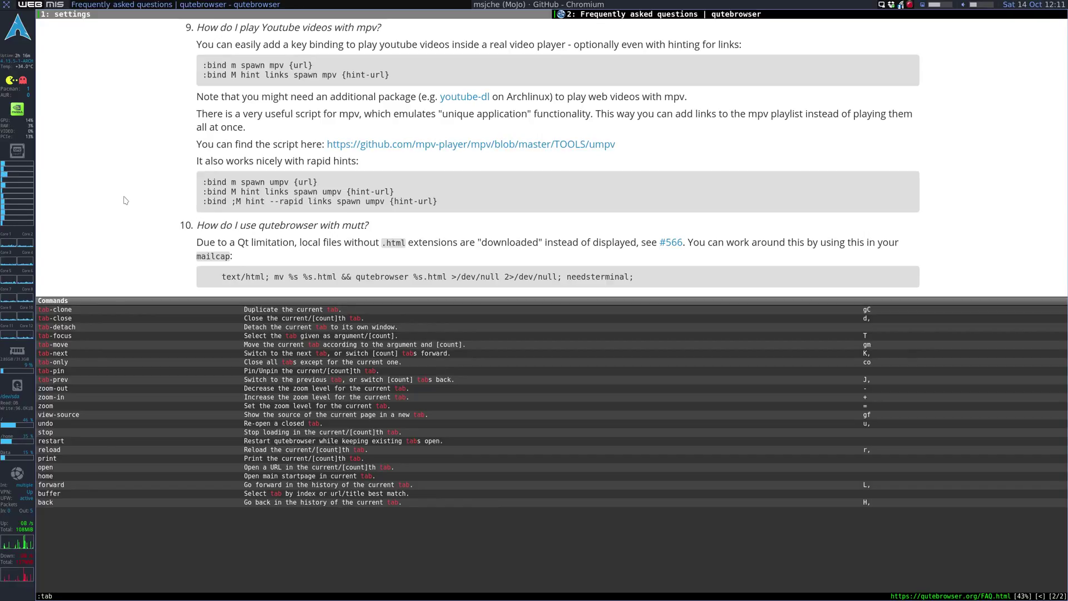
{"action": "key", "text": "Escape"}
{"action": "type", "text": ":tab"}
{"action": "key", "text": "Return"}
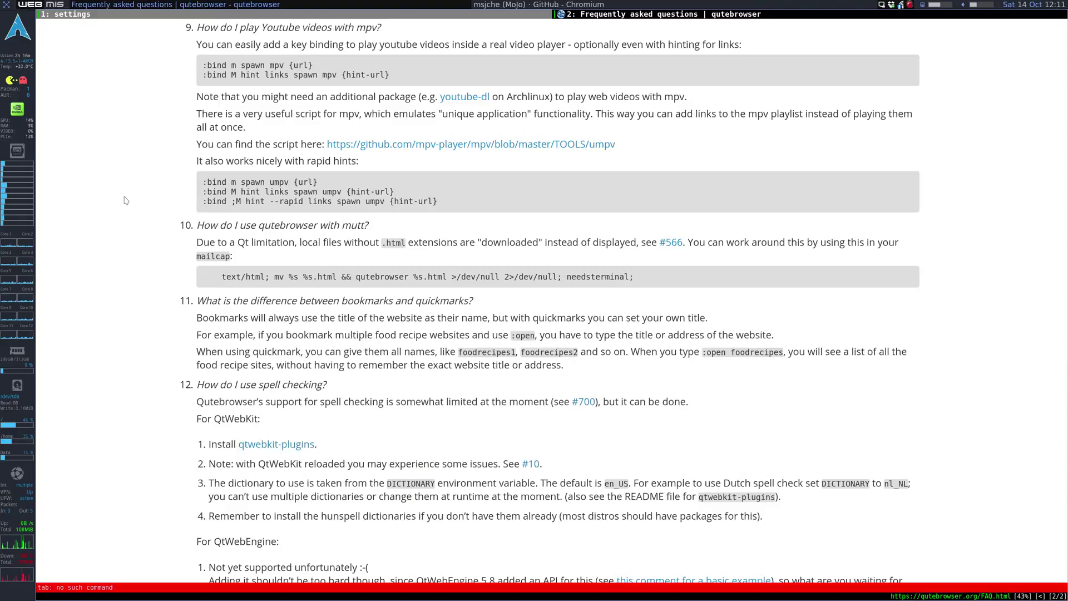
{"action": "type", "text": "/tab"}
{"action": "key", "text": "Return"}
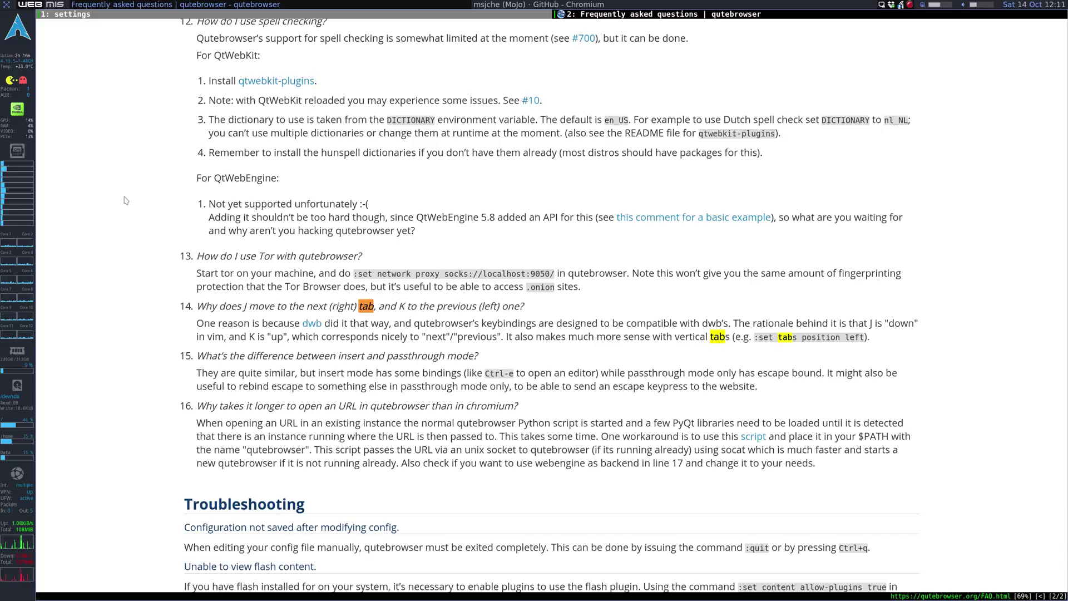
{"action": "key", "text": "n"}
{"action": "key", "text": "n"}
{"action": "key", "text": "n"}
{"action": "key", "text": "n"}
{"action": "key", "text": "n"}
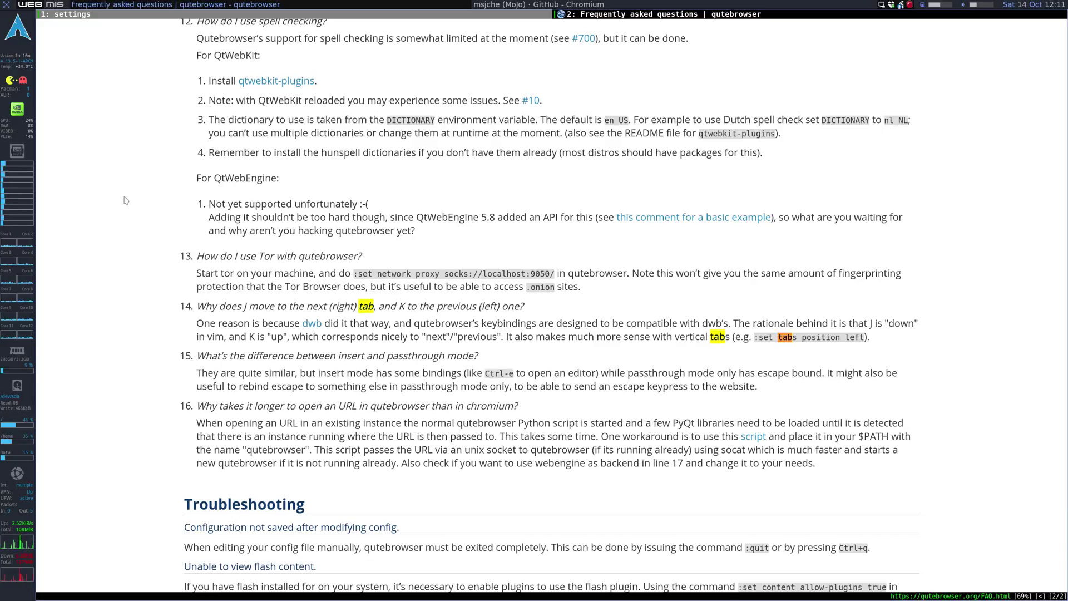
Bind t to tab-clone, test it by cloning the FAQ tab, and return to settings.
{"action": "type", "text": ":"}
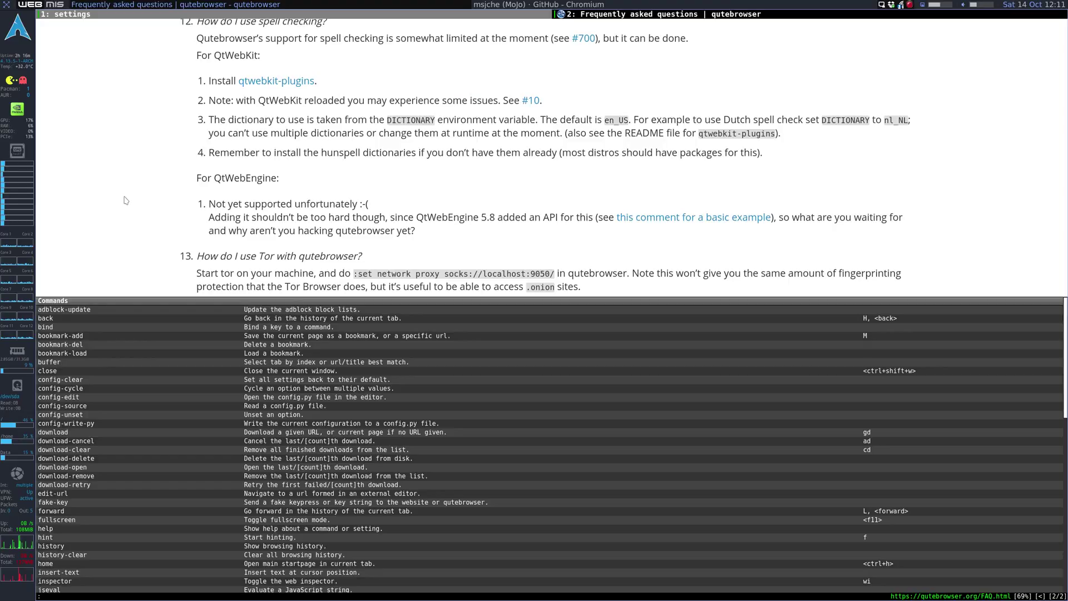
{"action": "type", "text": "bind t "}
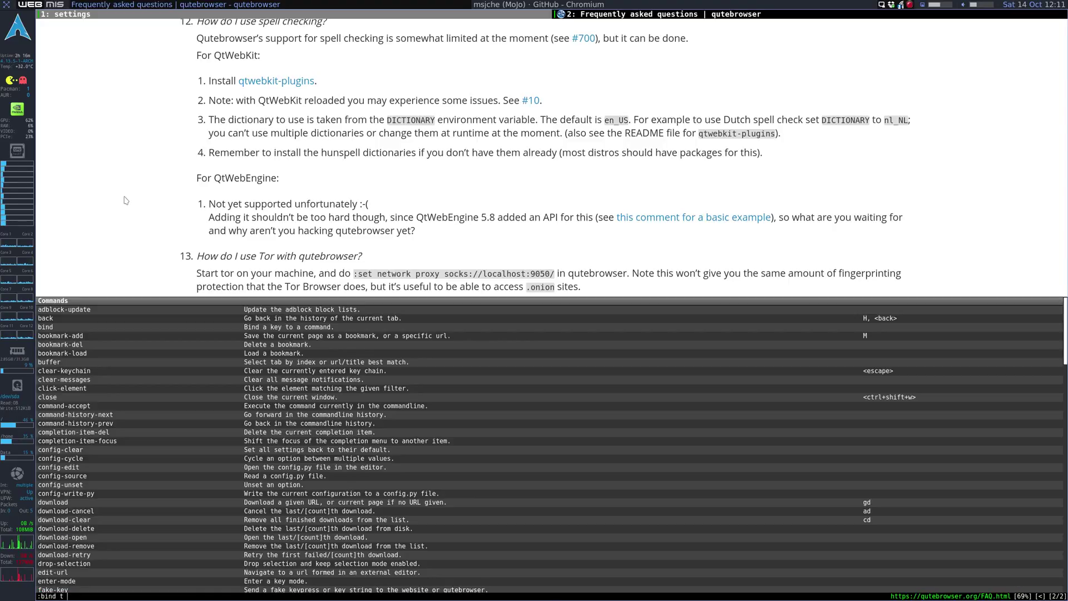
{"action": "type", "text": "tab-cl"}
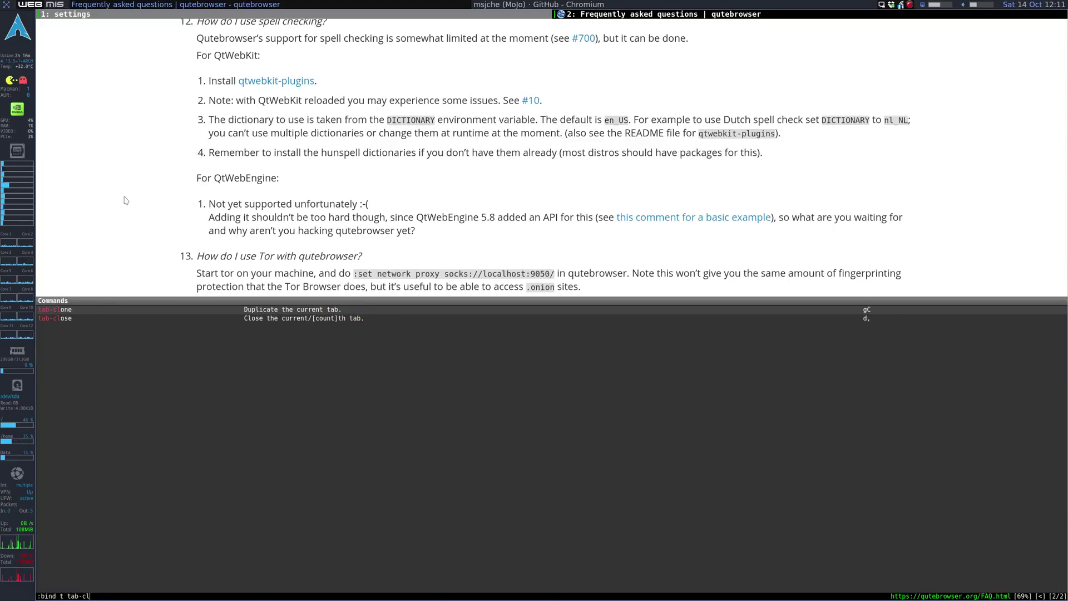
{"action": "type", "text": "one"}
{"action": "key", "text": "Return"}
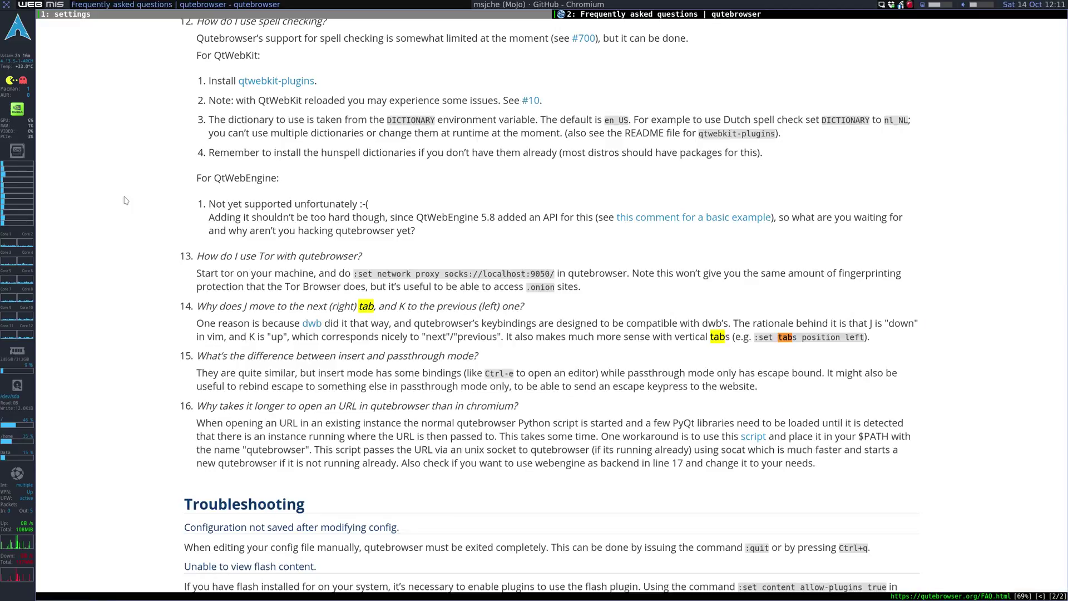
{"action": "key", "text": "t"}
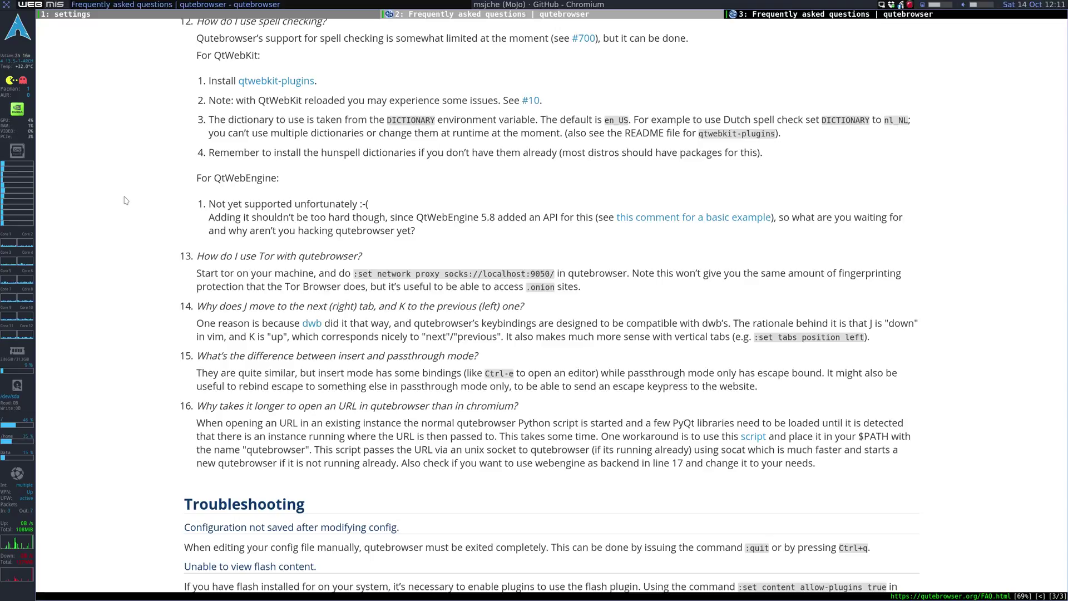
{"action": "key", "text": "shift+j"}
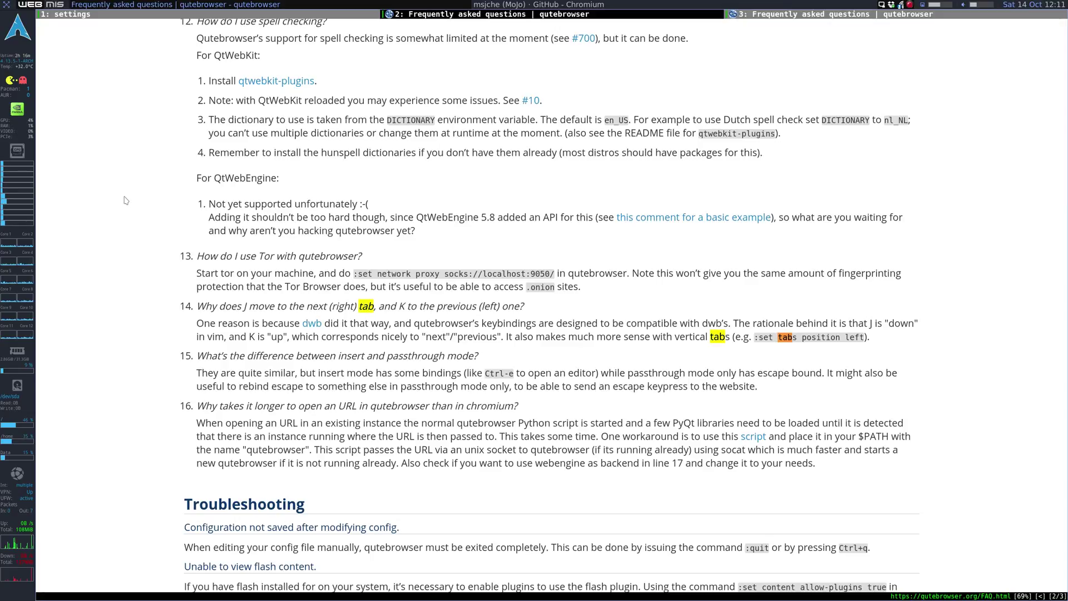
Search the settings page for 'ta' and step through the tab-related matches.
{"action": "key", "text": "slash"}
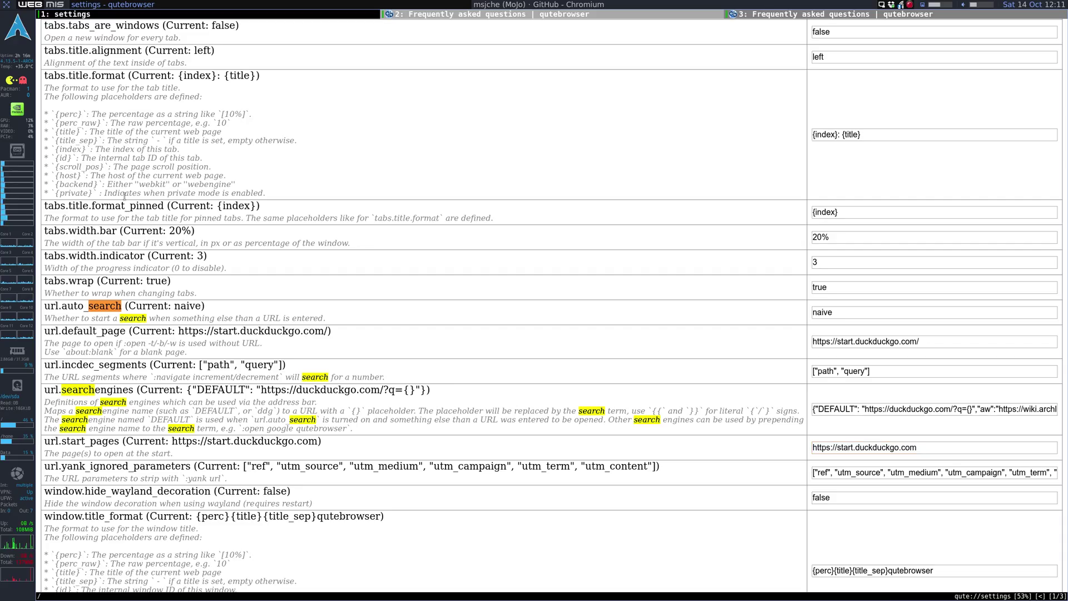
{"action": "type", "text": "tab"}
{"action": "key", "text": "Return"}
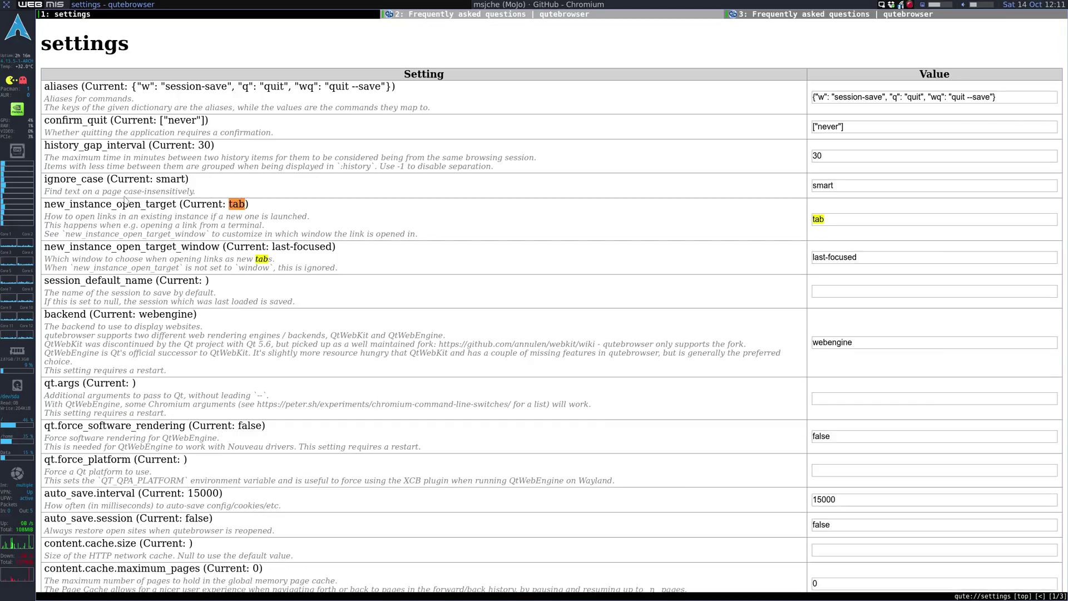
{"action": "key", "text": "n"}
{"action": "key", "text": "n"}
{"action": "key", "text": "n"}
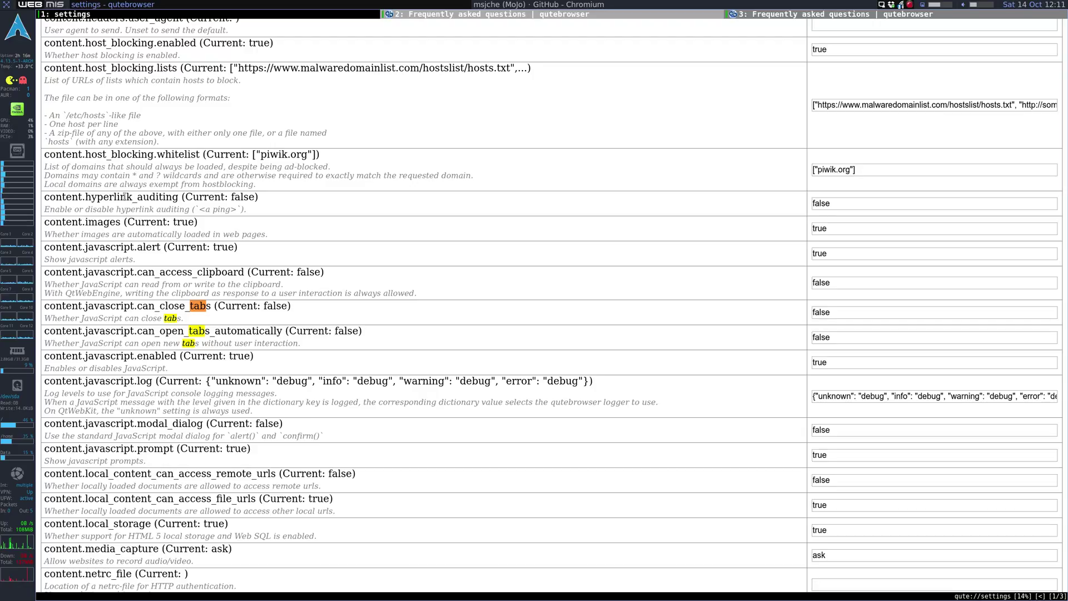
{"action": "key", "text": "n"}
{"action": "key", "text": "n"}
{"action": "key", "text": "n"}
{"action": "key", "text": "n"}
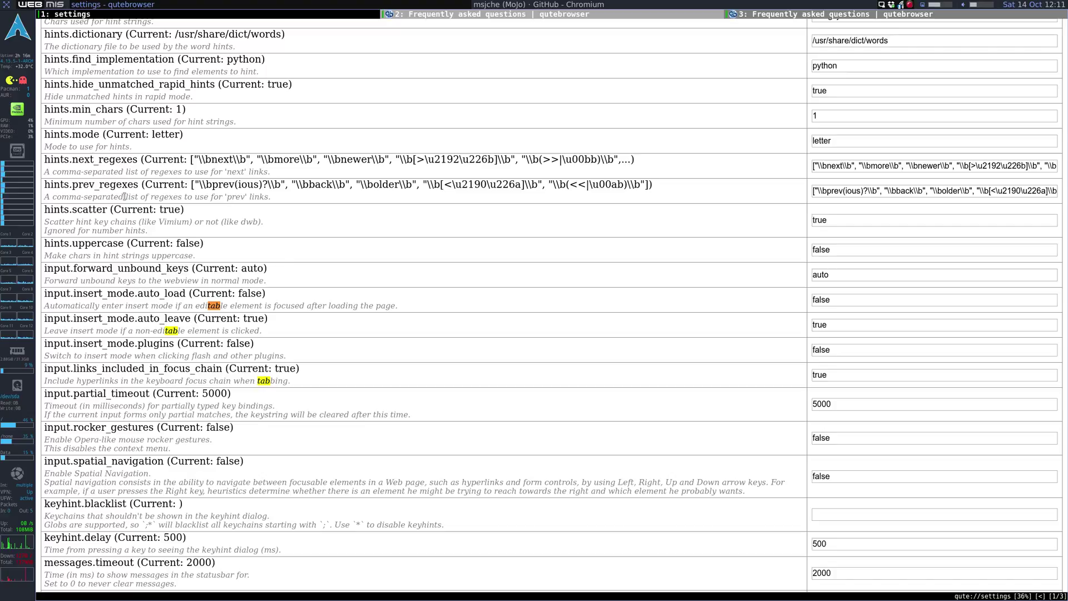
{"action": "key", "text": "n"}
{"action": "key", "text": "n"}
{"action": "key", "text": "n"}
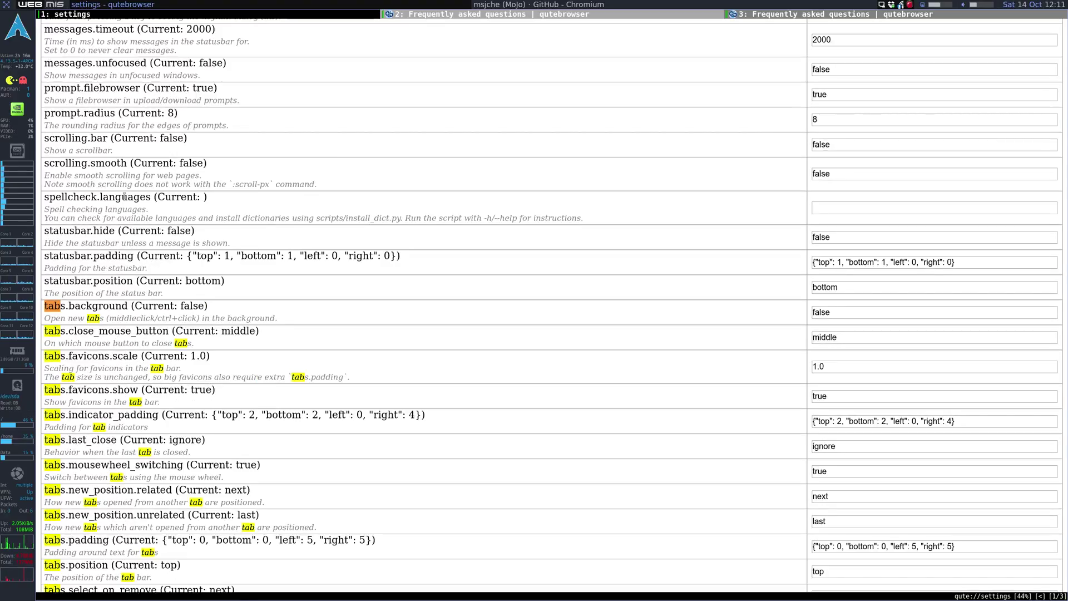
{"action": "key", "text": "n"}
{"action": "key", "text": "n"}
{"action": "key", "text": "n"}
{"action": "key", "text": "n"}
{"action": "key", "text": "n"}
{"action": "key", "text": "n"}
{"action": "key", "text": "n"}
{"action": "key", "text": "n"}
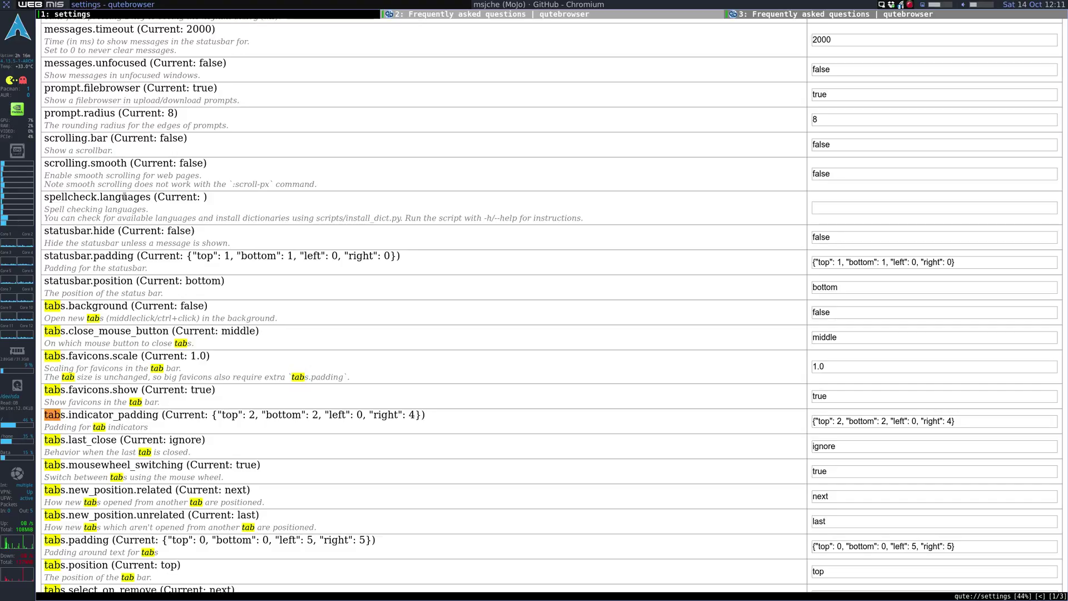
{"action": "key", "text": "n"}
{"action": "key", "text": "n"}
{"action": "key", "text": "n"}
{"action": "key", "text": "n"}
{"action": "key", "text": "n"}
{"action": "key", "text": "n"}
{"action": "key", "text": "n"}
{"action": "key", "text": "n"}
{"action": "key", "text": "n"}
{"action": "key", "text": "n"}
{"action": "key", "text": "n"}
{"action": "key", "text": "n"}
{"action": "key", "text": "n"}
{"action": "key", "text": "n"}
{"action": "key", "text": "n"}
{"action": "key", "text": "n"}
{"action": "key", "text": "n"}
{"action": "key", "text": "n"}
{"action": "key", "text": "n"}
{"action": "key", "text": "n"}
{"action": "key", "text": "n"}
{"action": "key", "text": "n"}
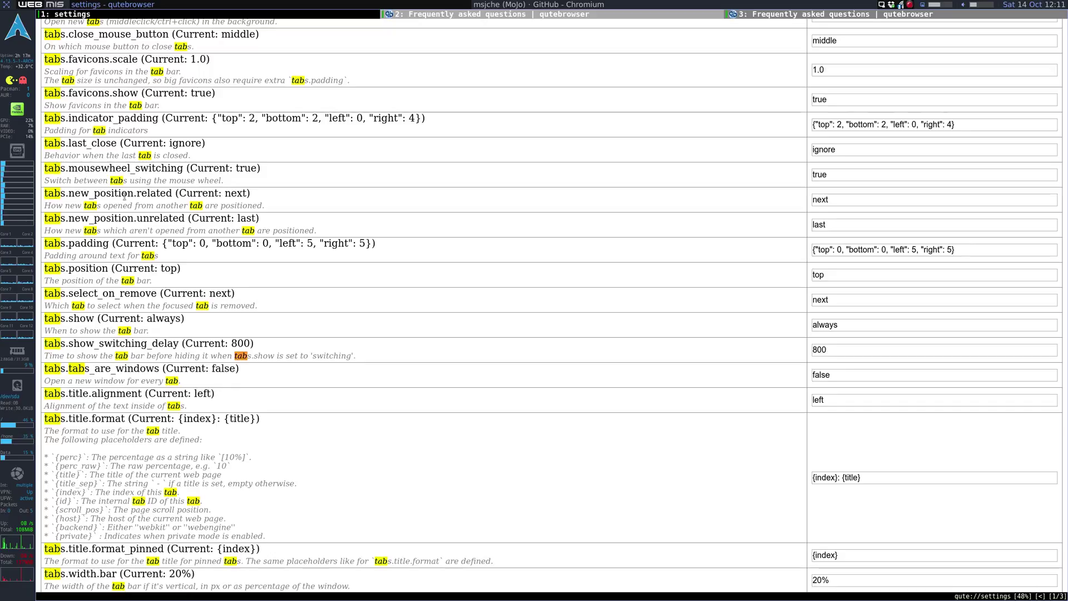
Search the settings for 'search' to reach url.auto_search, then start typing ':bind t'.
{"action": "type", "text": "/search"}
{"action": "key", "text": "Return"}
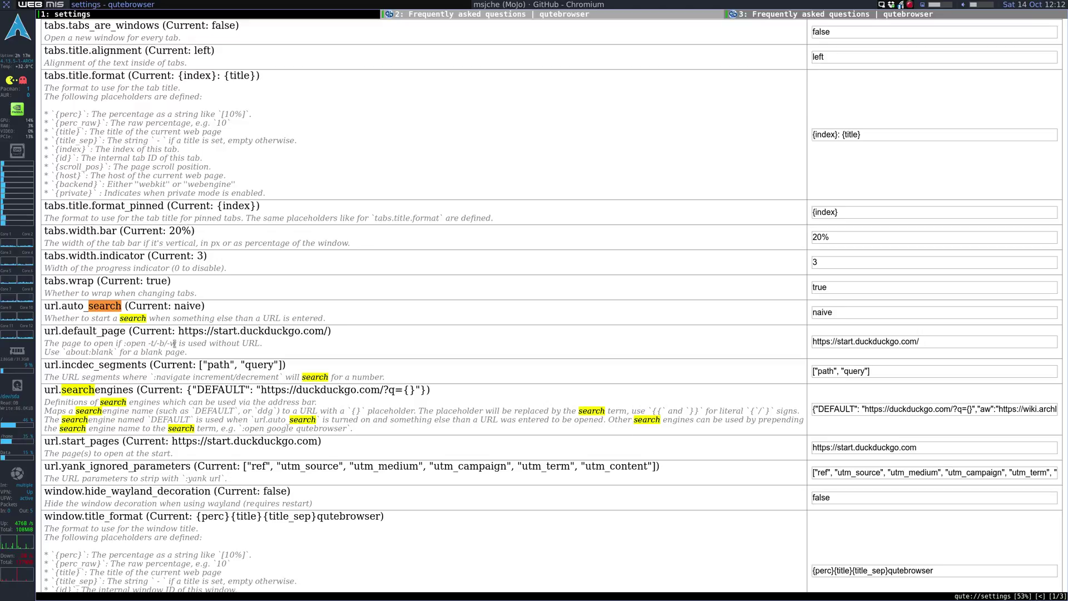
{"action": "key", "text": "colon"}
{"action": "key", "text": "Escape"}
{"action": "key", "text": "colon"}
{"action": "type", "text": "bind t"}
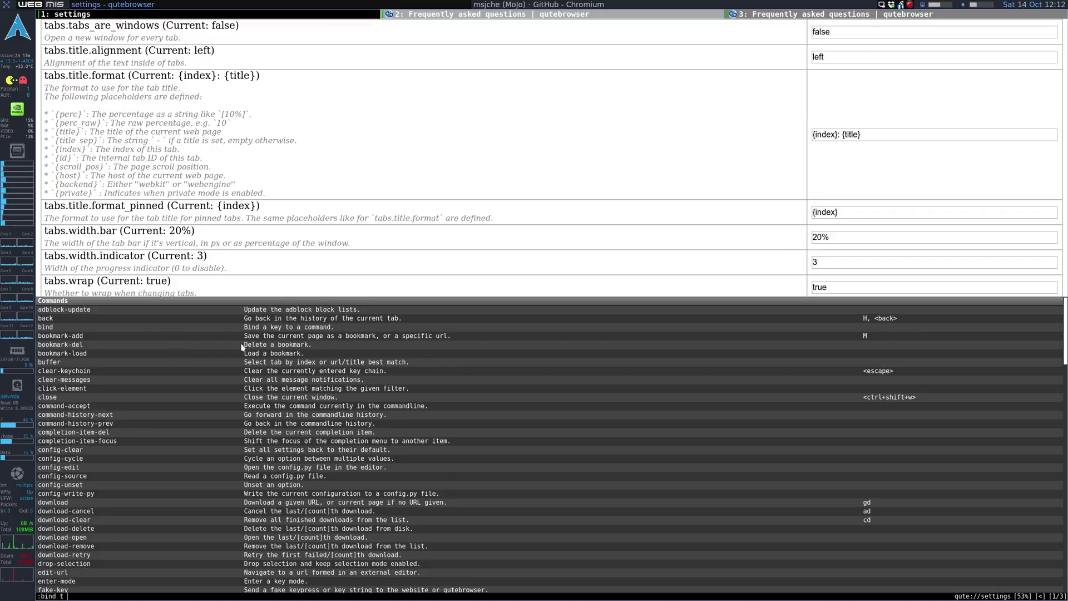
Bind t to ':open -t', test it with a DuckDuckGo tab, close that tab, and review url.default_page.
{"action": "scroll", "coordinate": [176, 246], "scroll_direction": "down", "scroll_amount": 4}
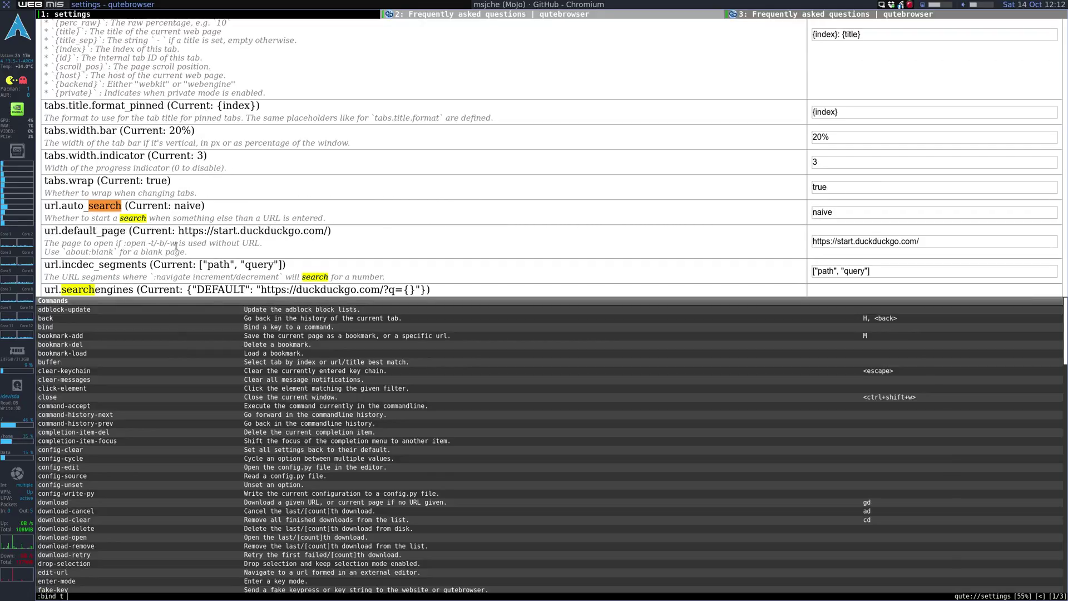
{"action": "type", "text": ":open -t"}
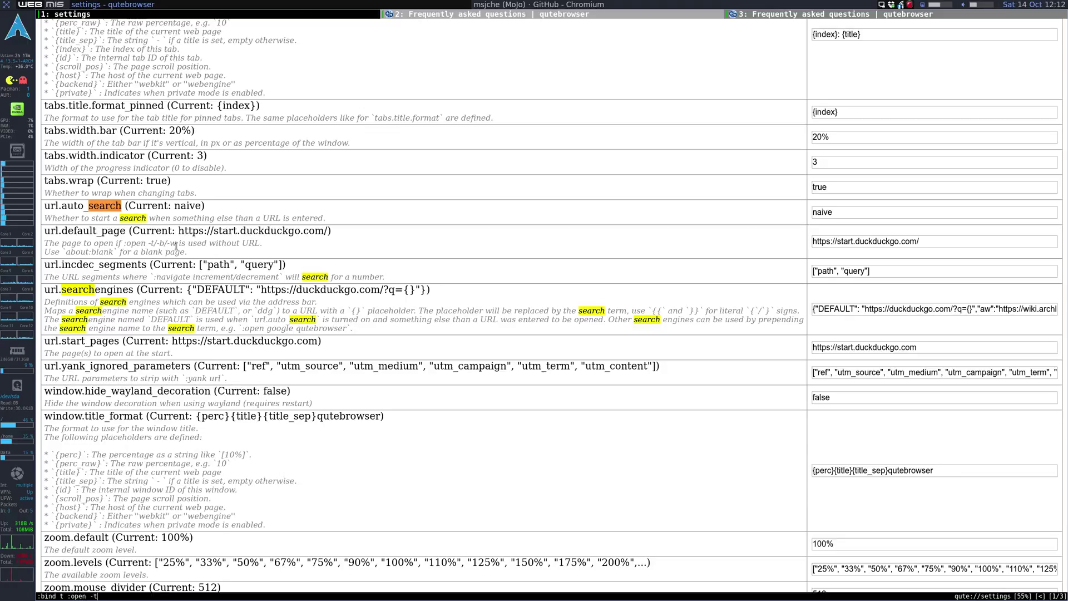
{"action": "key", "text": "Return"}
{"action": "key", "text": "t"}
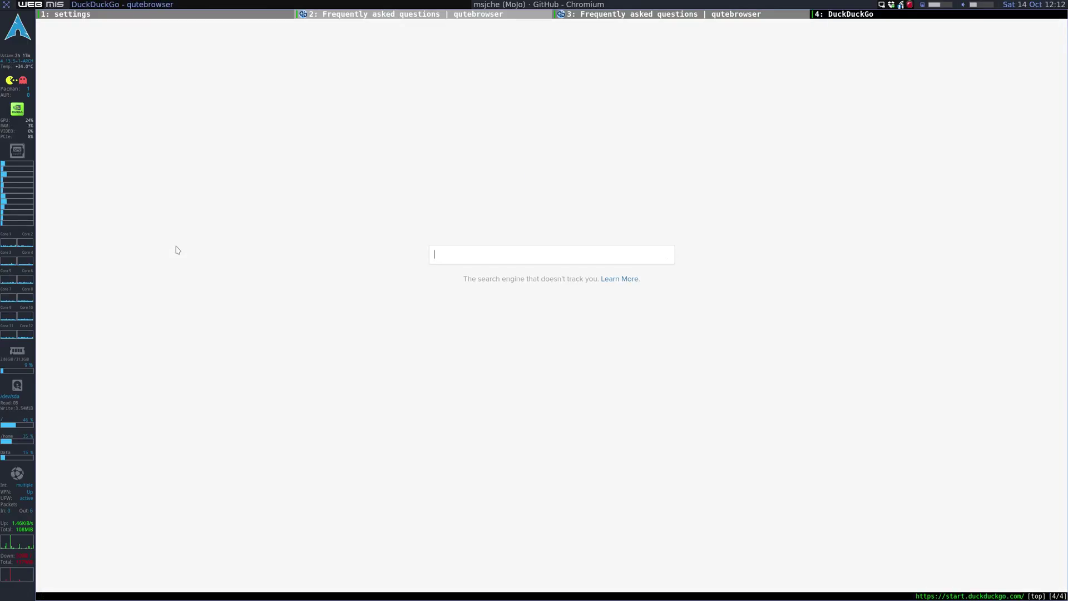
{"action": "key", "text": "d"}
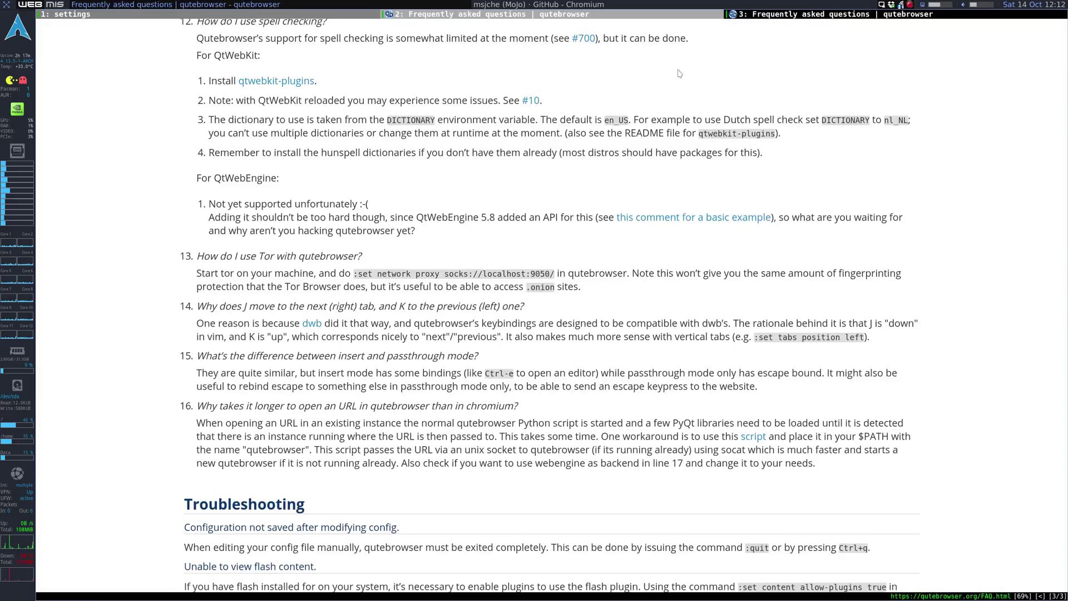
{"action": "left_click", "coordinate": [320, 16]}
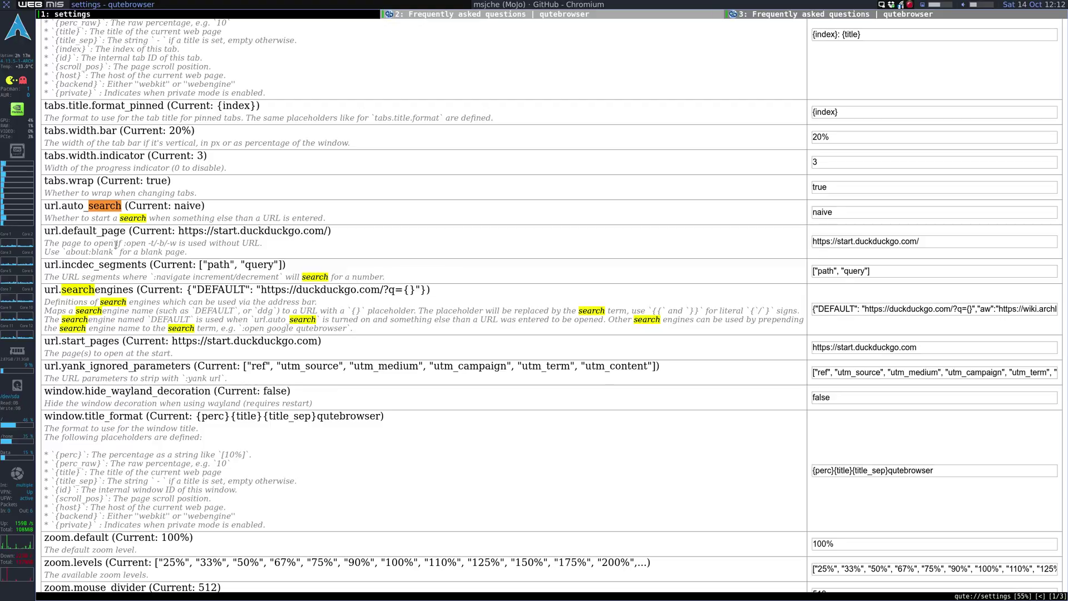
{"action": "left_click_drag", "start_coordinate": [109, 245], "coordinate": [154, 244]}
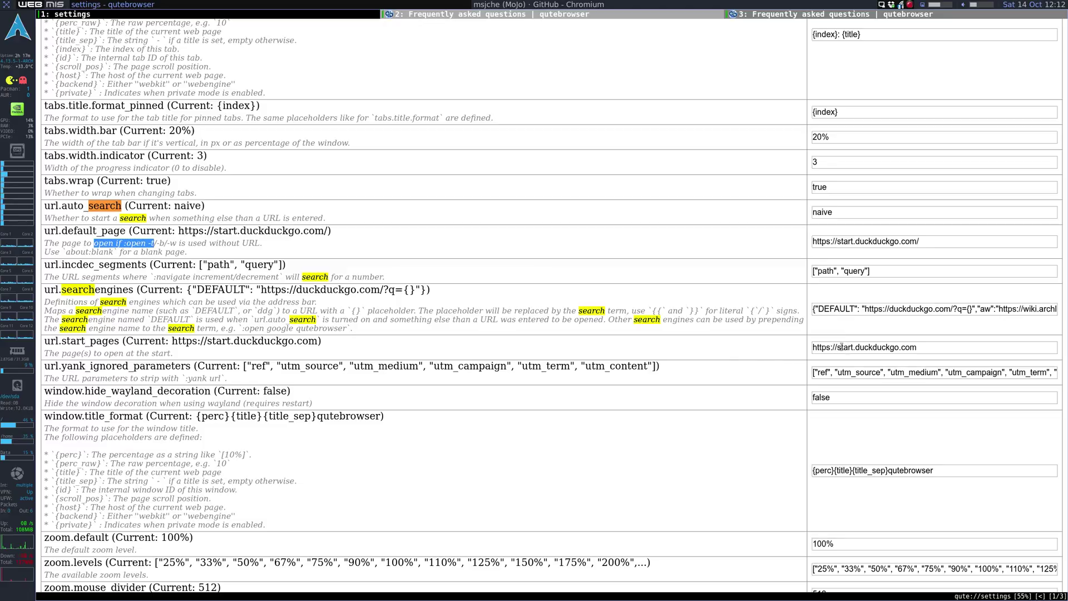
Set url.start_pages to the user's GitHub profile URL and leave insert mode.
{"action": "double_click", "coordinate": [848, 240]}
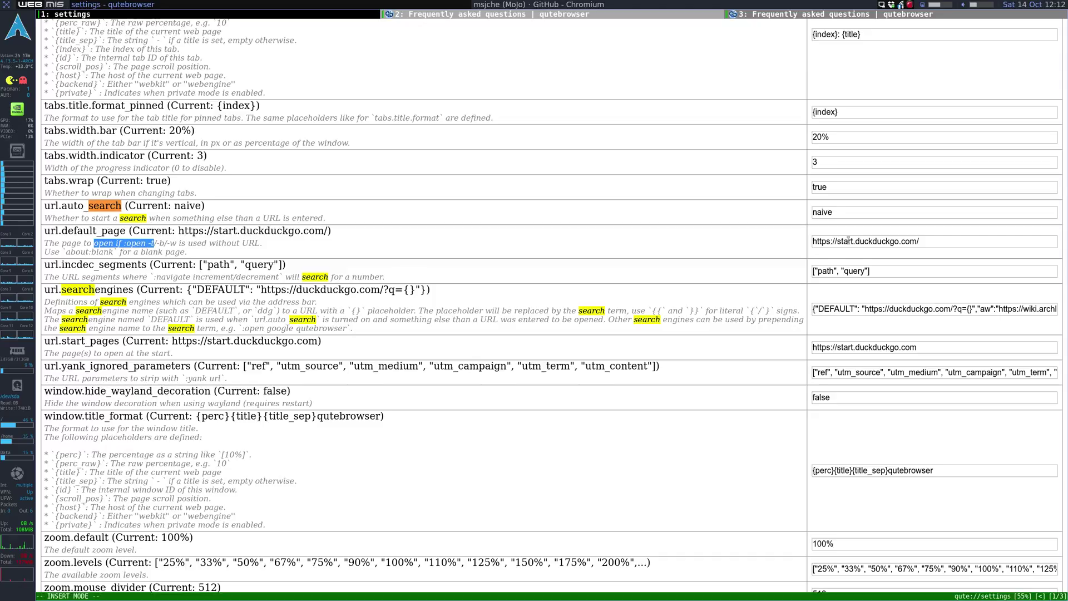
{"action": "triple_click", "coordinate": [846, 347]}
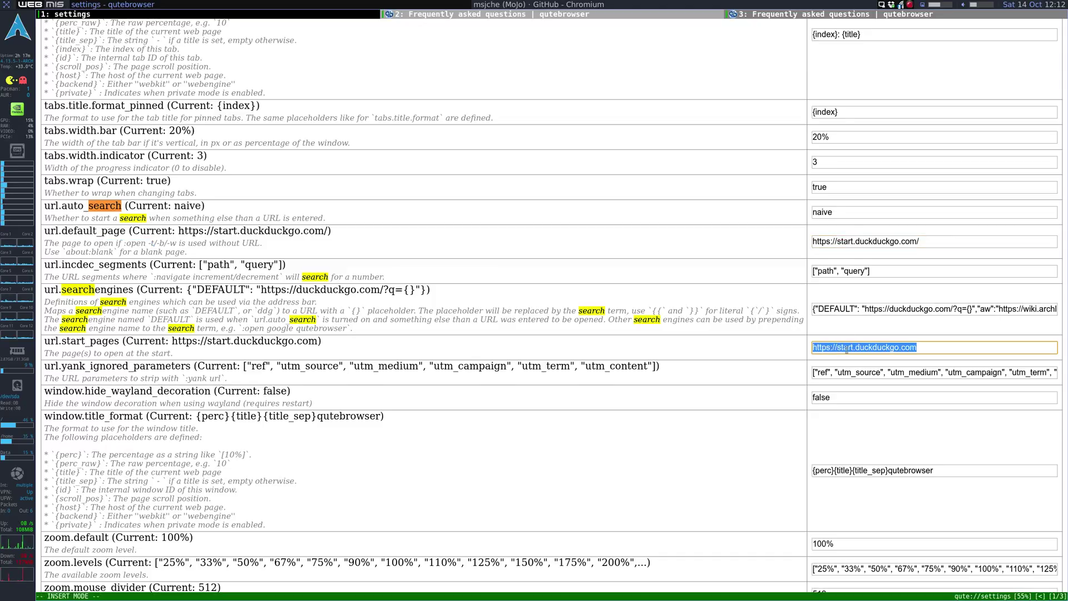
{"action": "type", "text": "git"}
{"action": "key", "text": "BackSpace"}
{"action": "key", "text": "BackSpace"}
{"action": "type", "text": "https"}
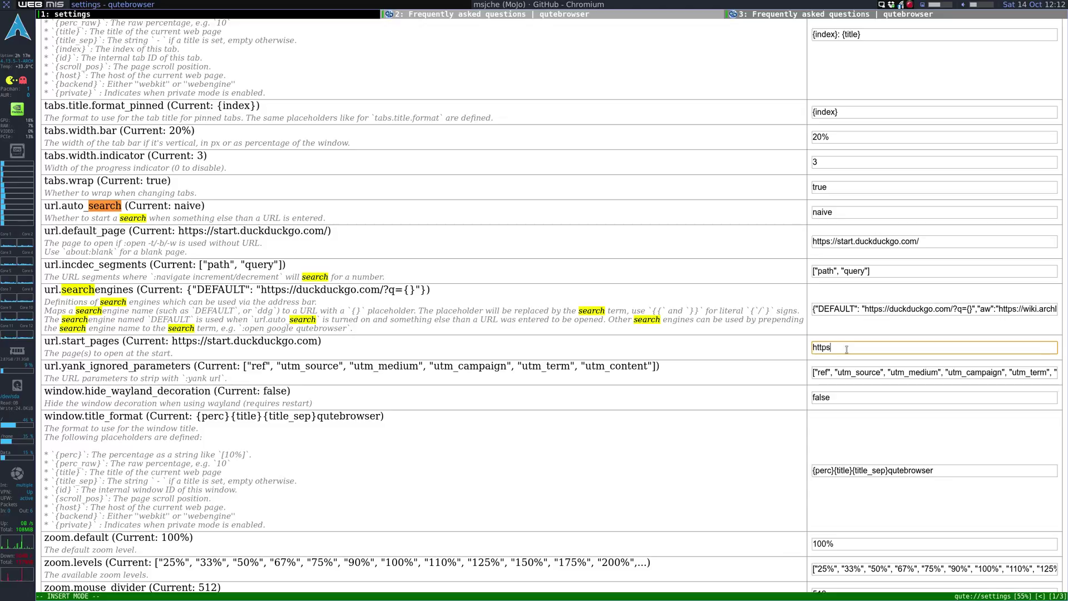
{"action": "type", "text": "://github.com/msjche"}
{"action": "key", "text": "Tab"}
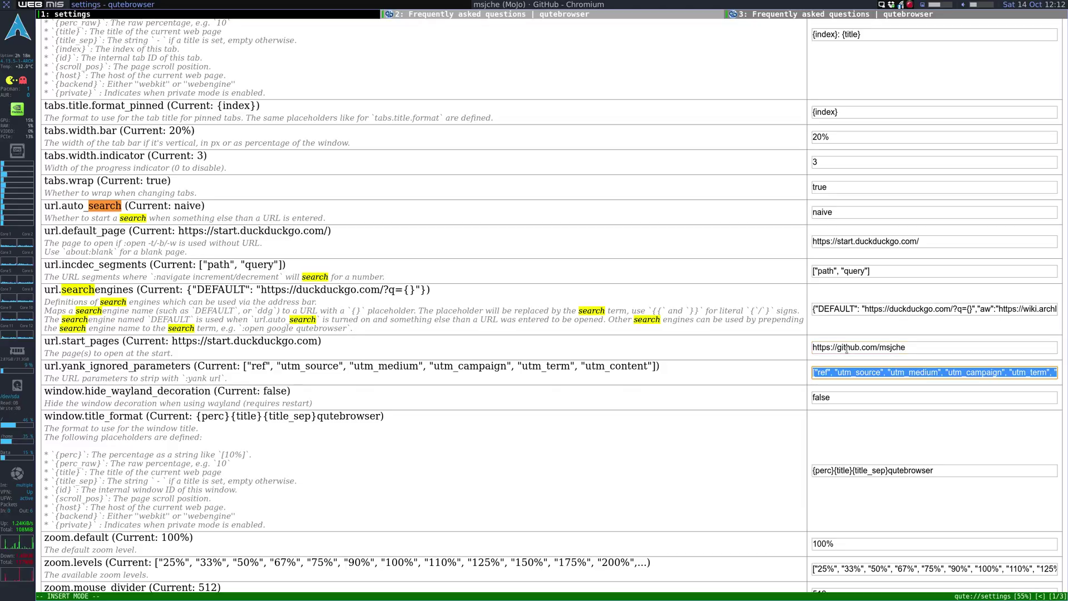
{"action": "key", "text": "BackSpace"}
{"action": "key", "text": "Escape"}
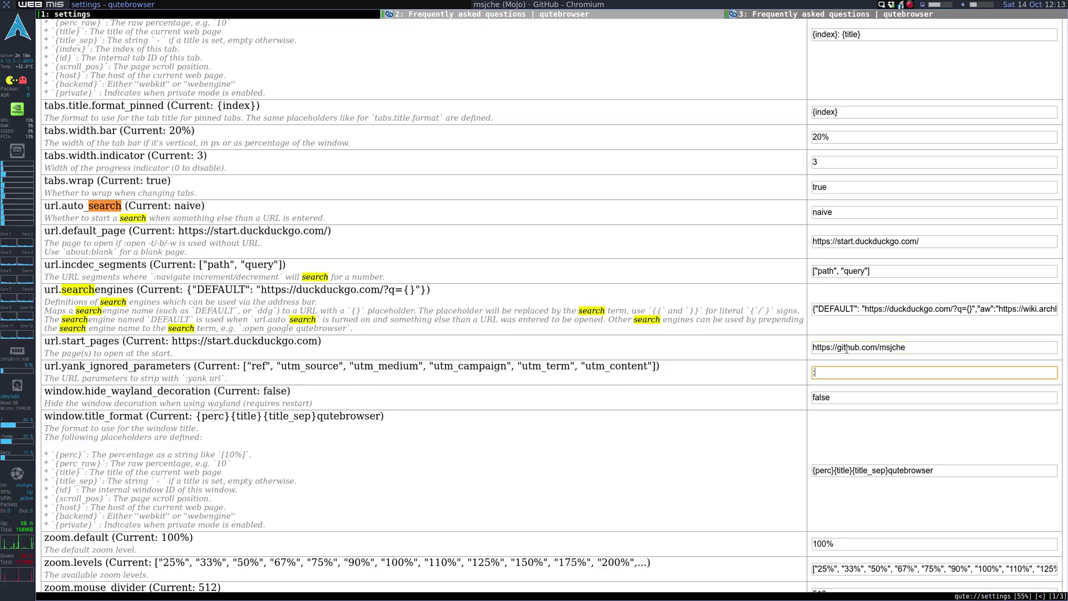
{"action": "key", "text": "ctrl+z"}
{"action": "key", "text": "Escape"}
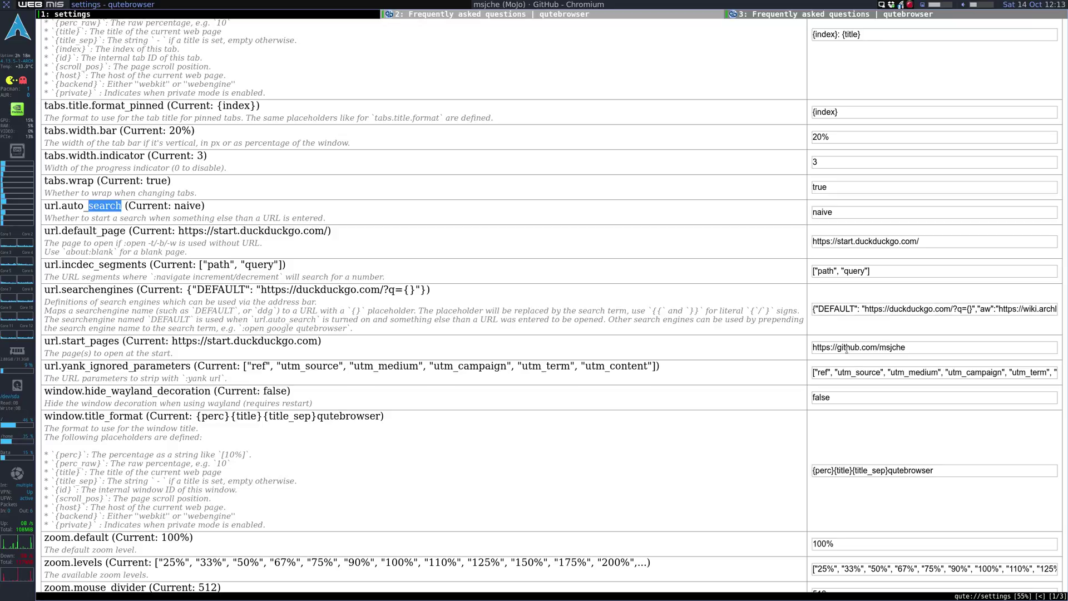
Load the new start page with :home, then open and close a test DuckDuckGo tab.
{"action": "type", "text": ":home"}
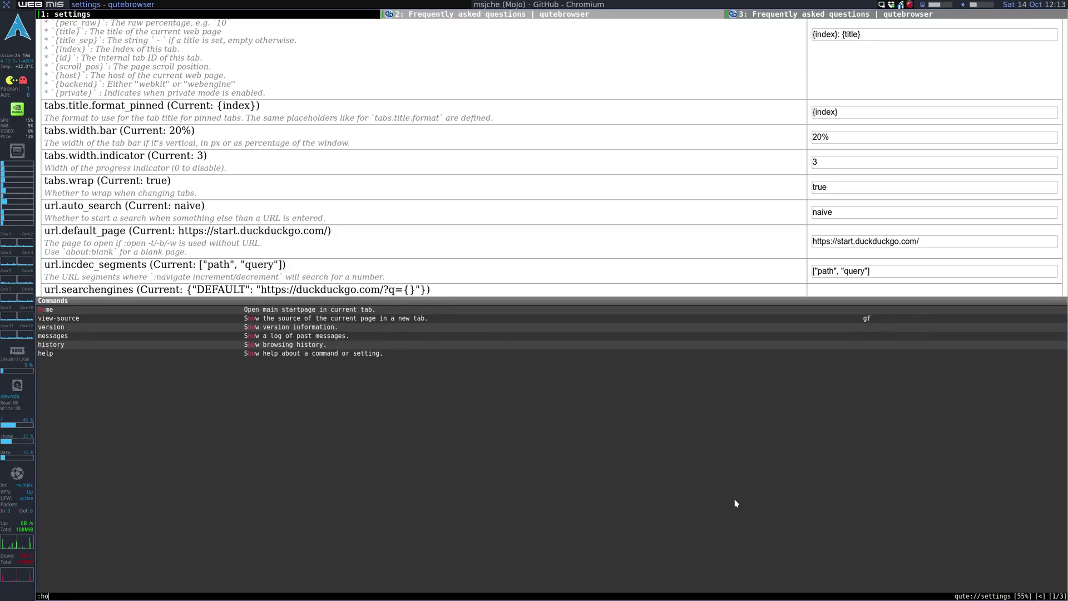
{"action": "key", "text": "Return"}
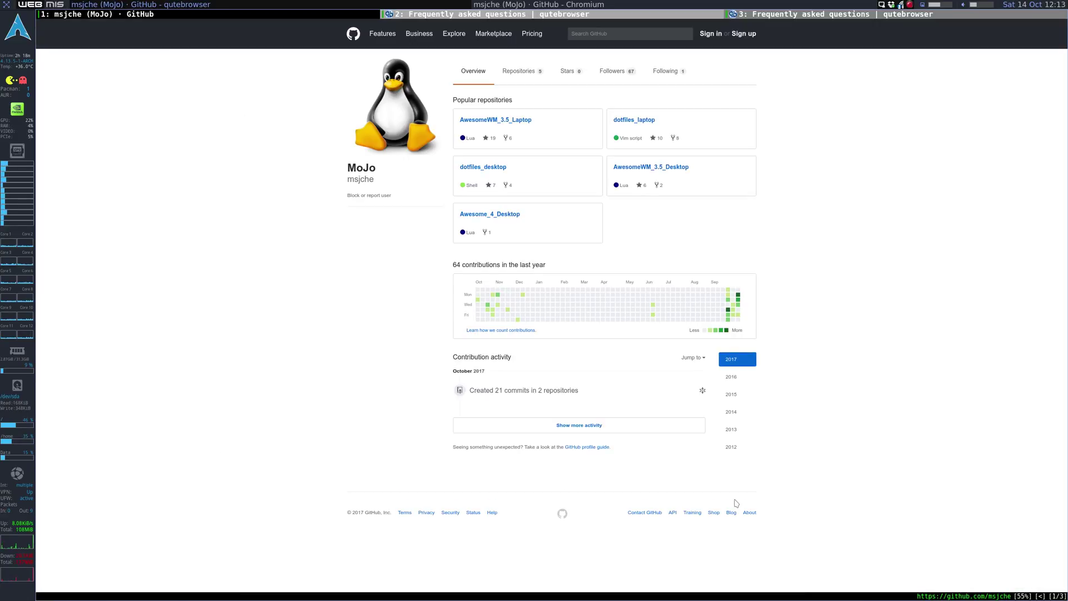
{"action": "key", "text": "ctrl+t"}
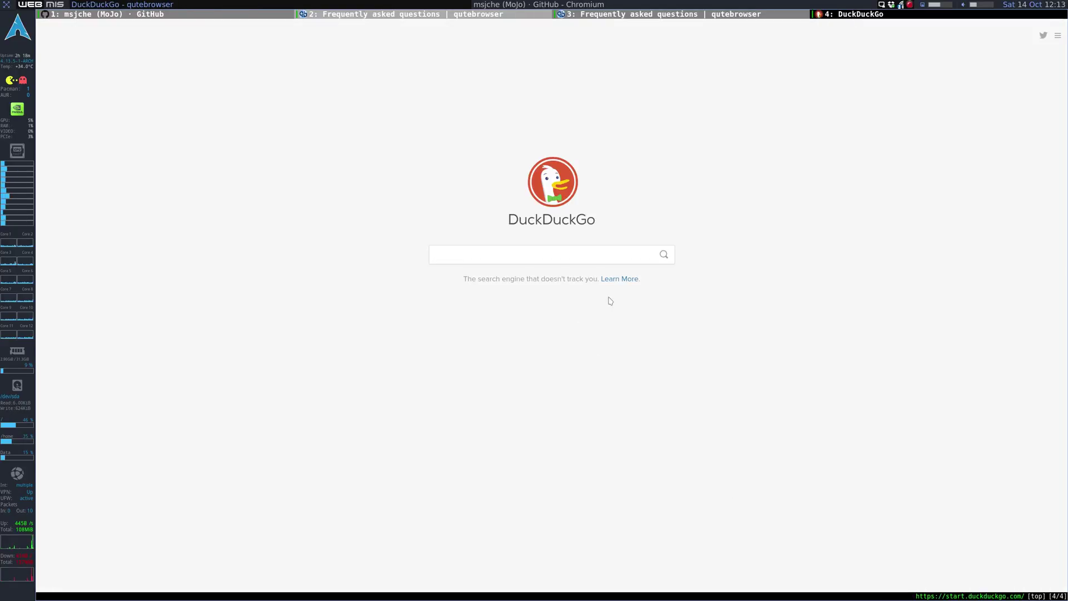
{"action": "key", "text": "ctrl+w"}
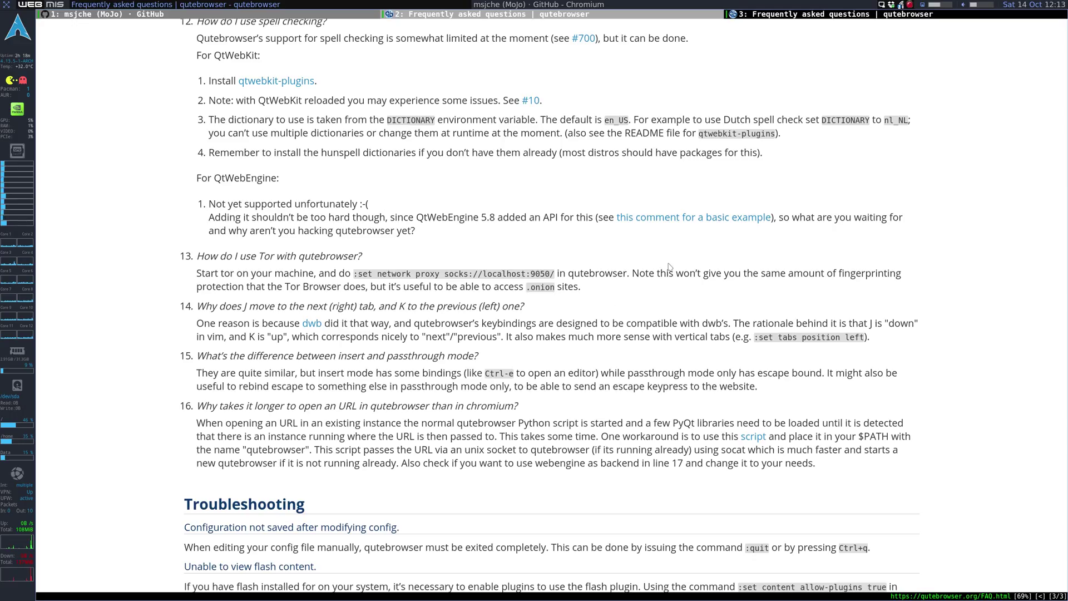
Close the duplicate FAQ tab and open twitch.tv.
{"action": "key", "text": "ctrl+w"}
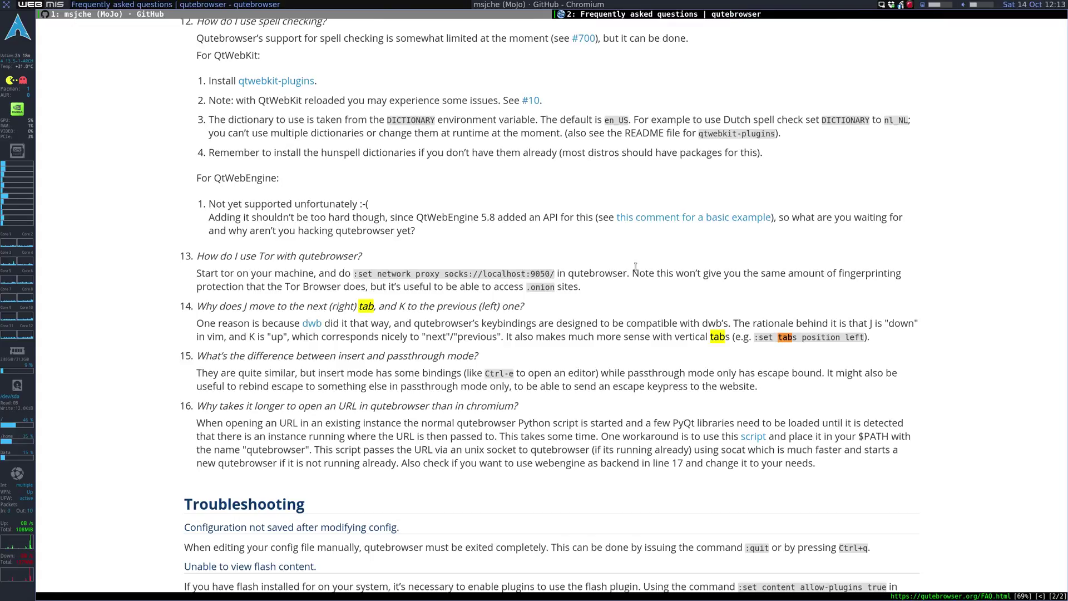
{"action": "type", "text": "open twti"}
{"action": "key", "text": "BackSpace"}
{"action": "key", "text": "BackSpace"}
{"action": "type", "text": "itch.tv"}
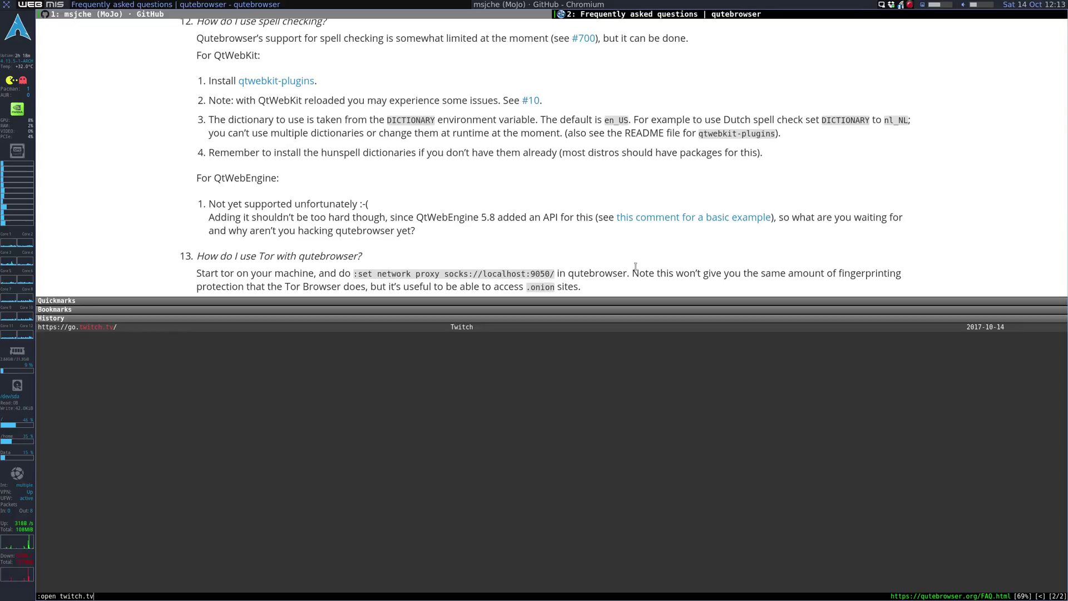
{"action": "key", "text": "Return"}
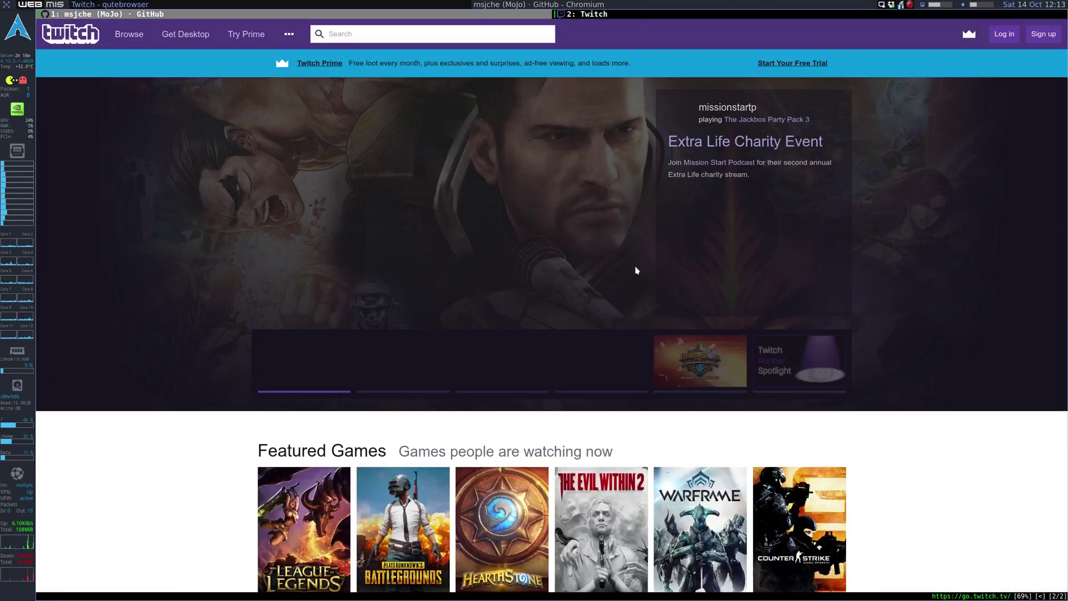
Use link hints to reach the PLAYERUNKNOWN'S BATTLEGROUNDS channels and play a stream in mpv.
{"action": "key", "text": "f"}
{"action": "key", "text": "a"}
{"action": "key", "text": "s"}
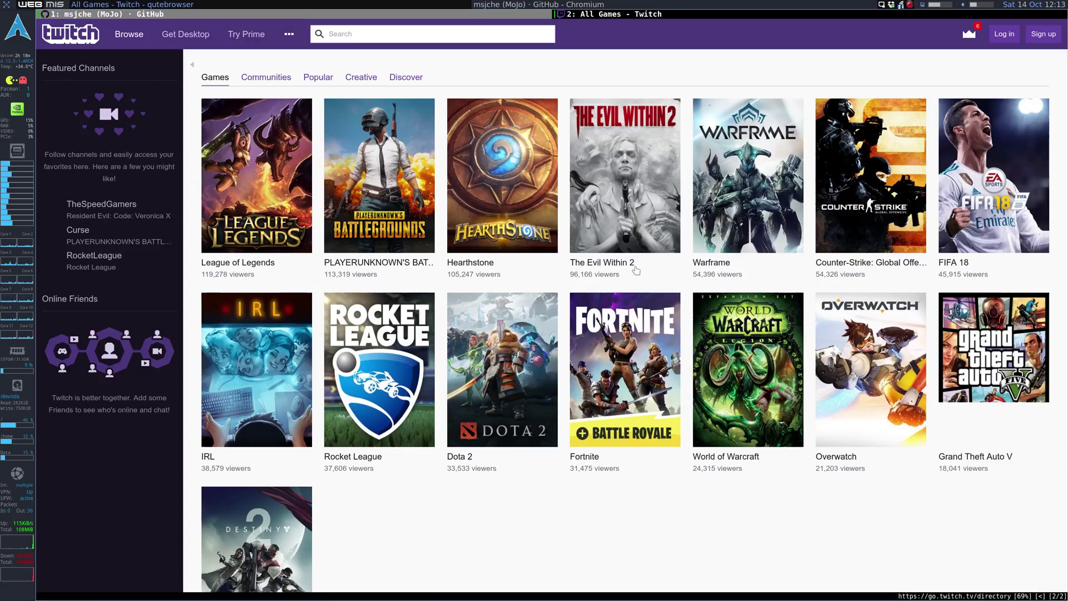
{"action": "key", "text": "f"}
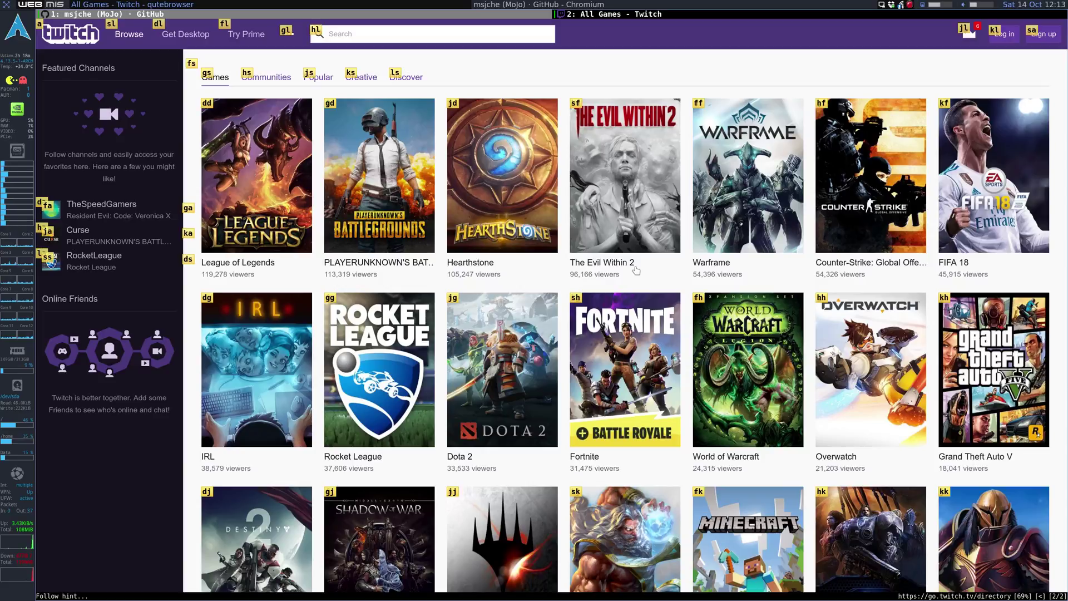
{"action": "key", "text": "s"}
{"action": "key", "text": "d"}
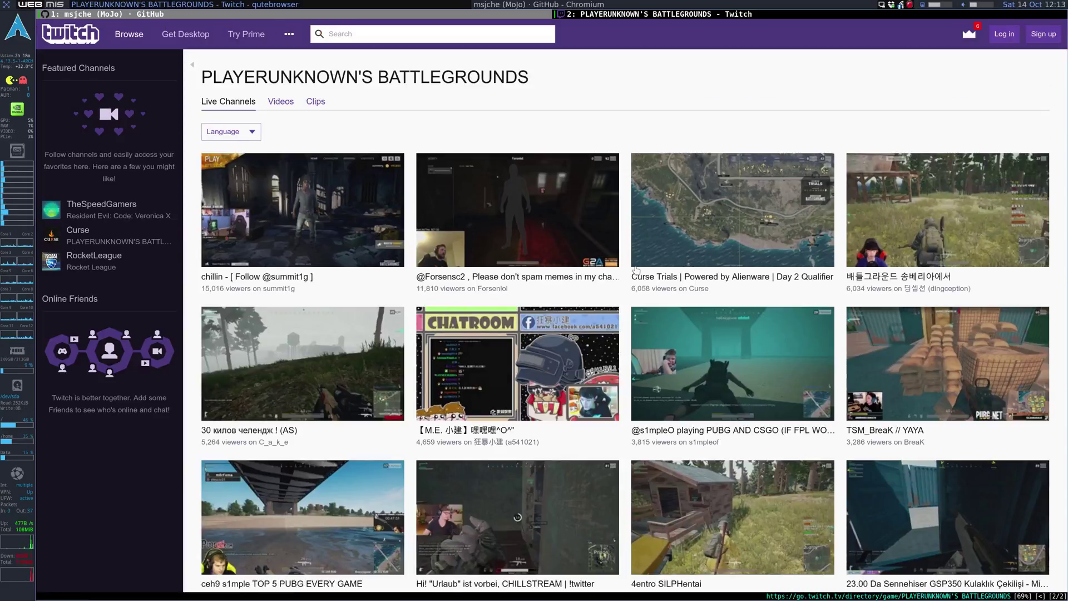
{"action": "key", "text": "f"}
{"action": "key", "text": "Escape"}
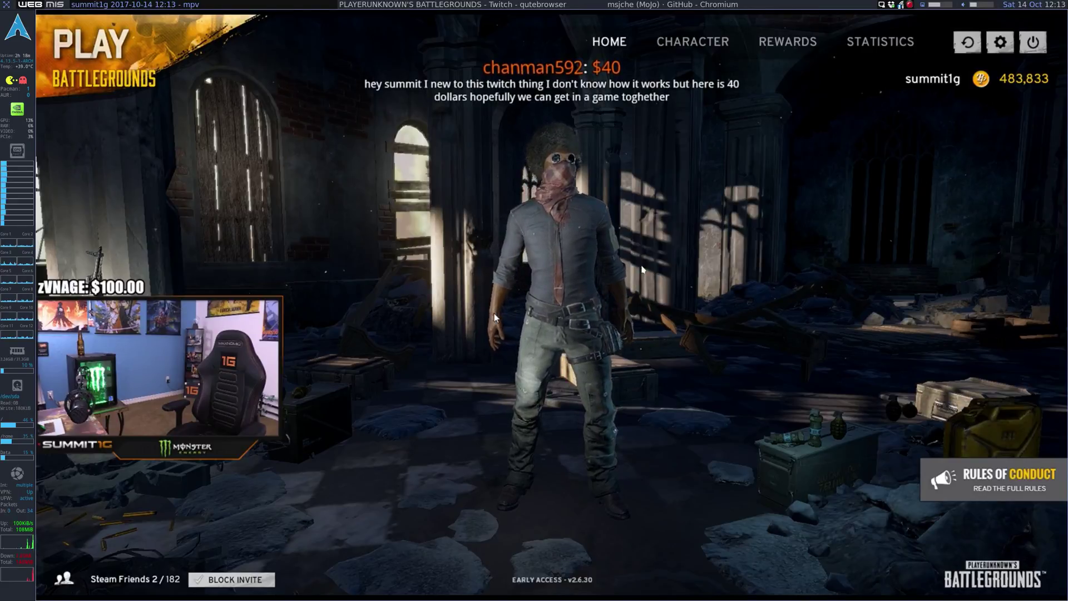
Close the mpv stream player and cancel a started open-tab command.
{"action": "key", "text": "ctrl+c"}
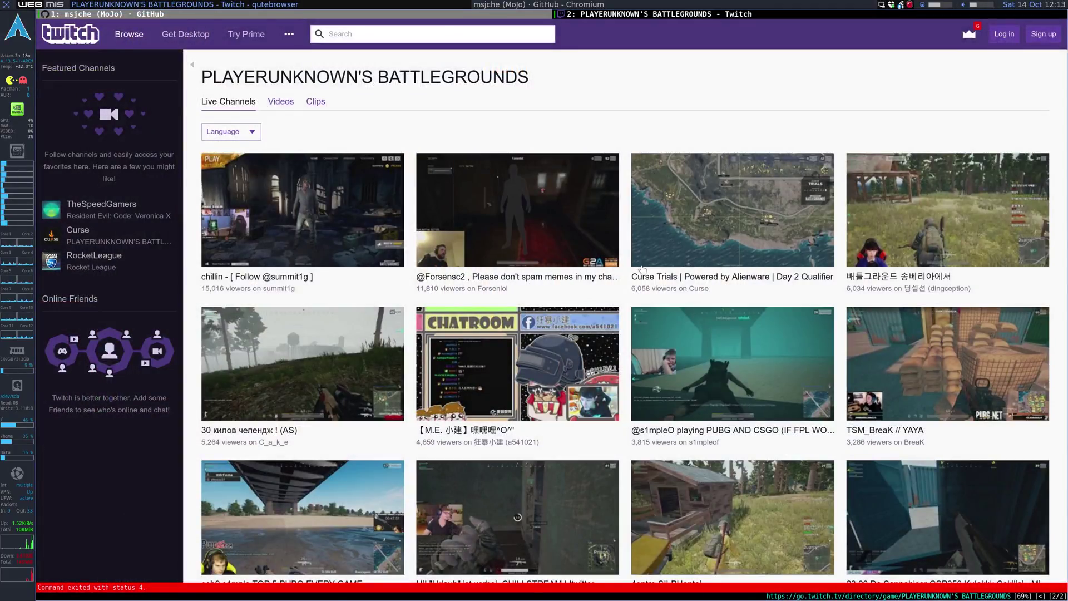
{"action": "key", "text": "shift+o"}
{"action": "type", "text": "U"}
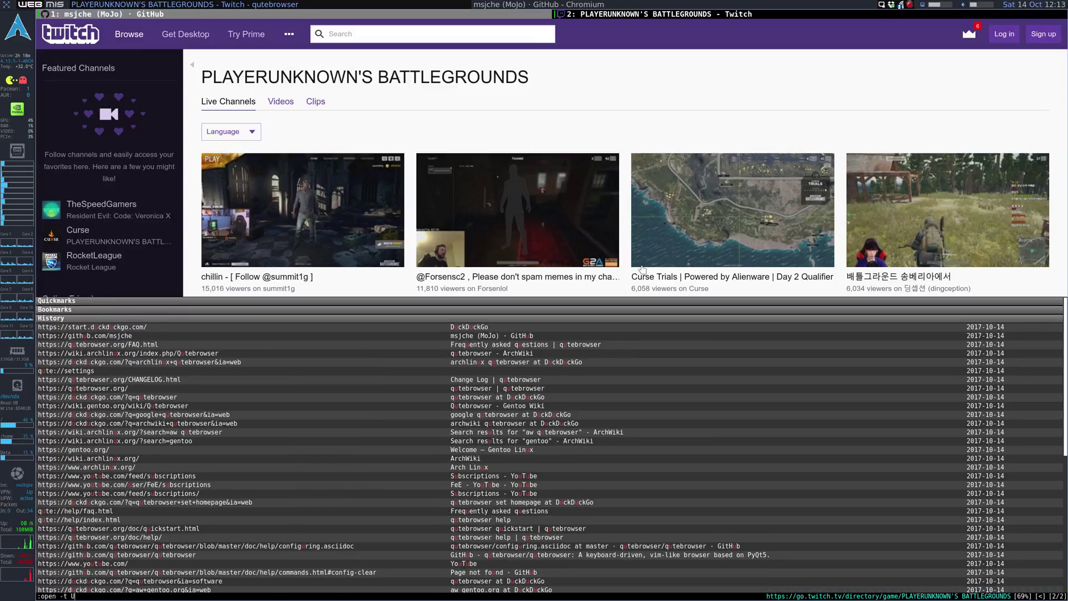
{"action": "key", "text": "Escape"}
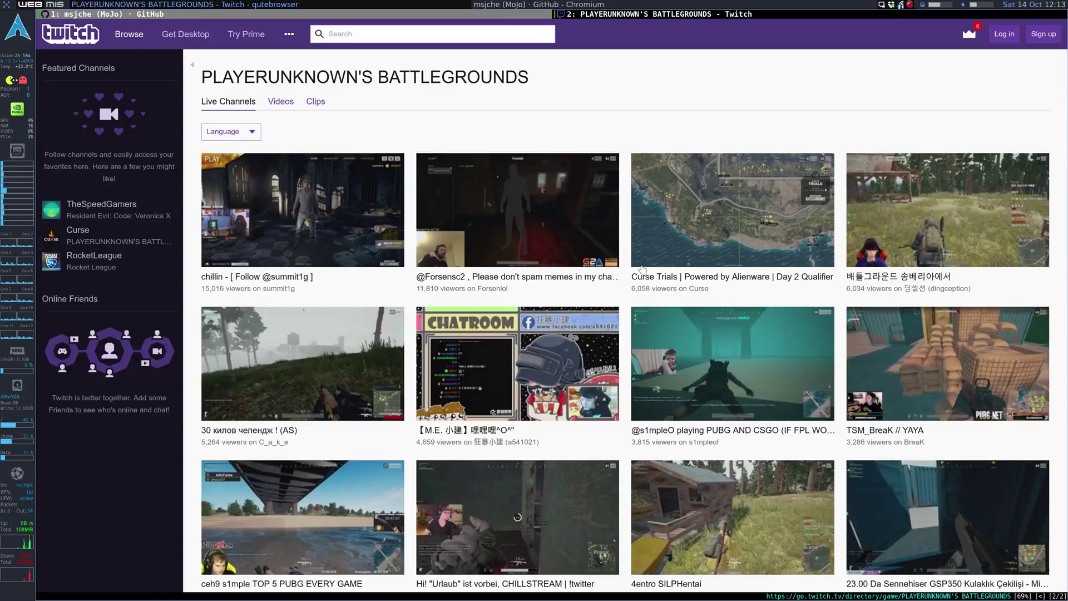
{"action": "key", "text": "colon"}
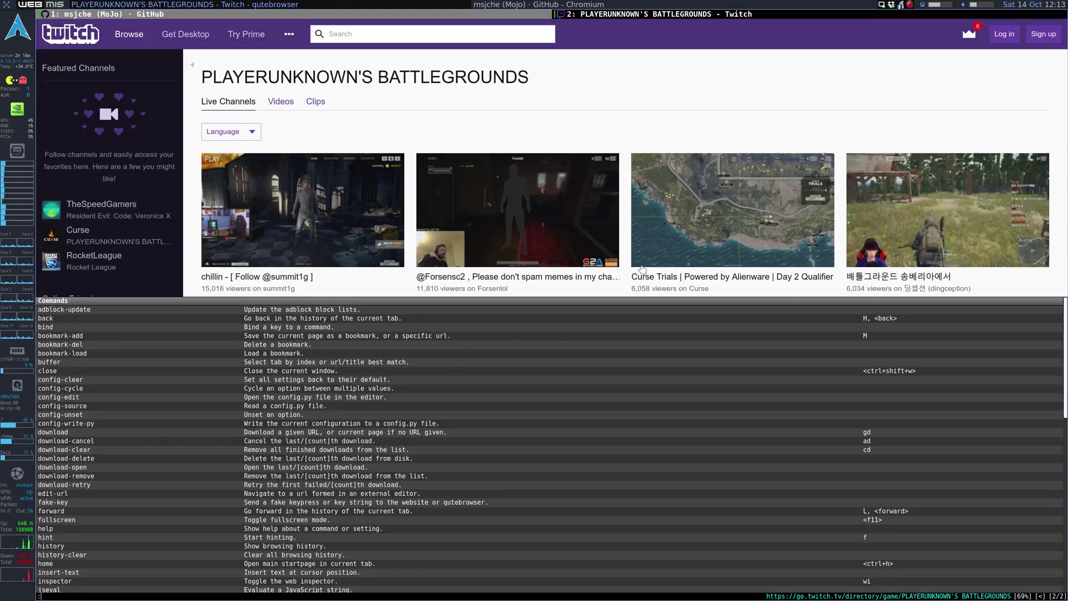
{"action": "key", "text": "Escape"}
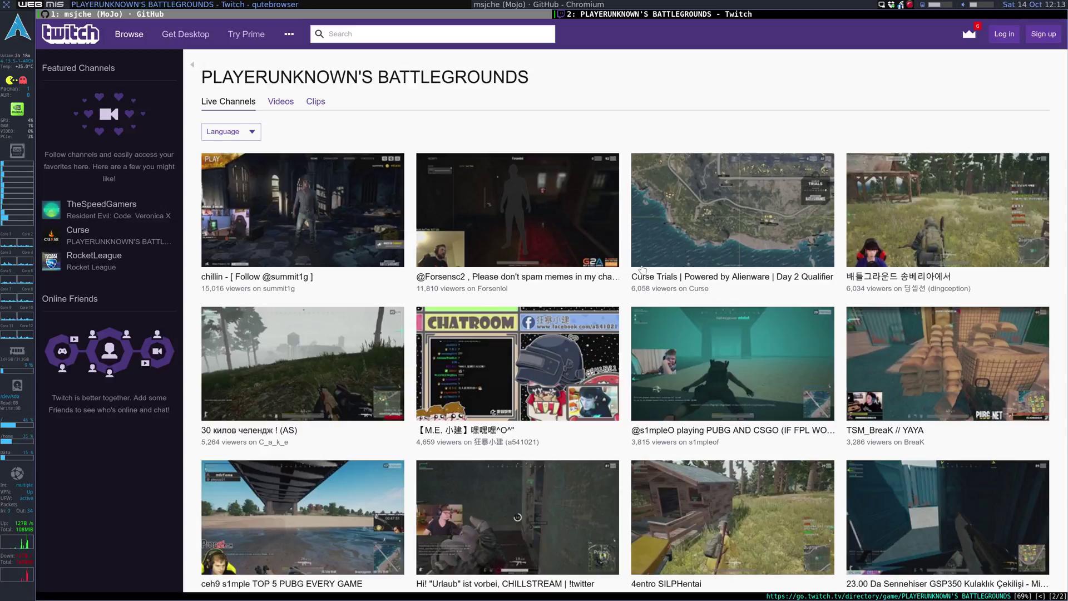
Try ':unbind 0U' from the command line, then cancel another open-tab prompt.
{"action": "type", "text": ":un"}
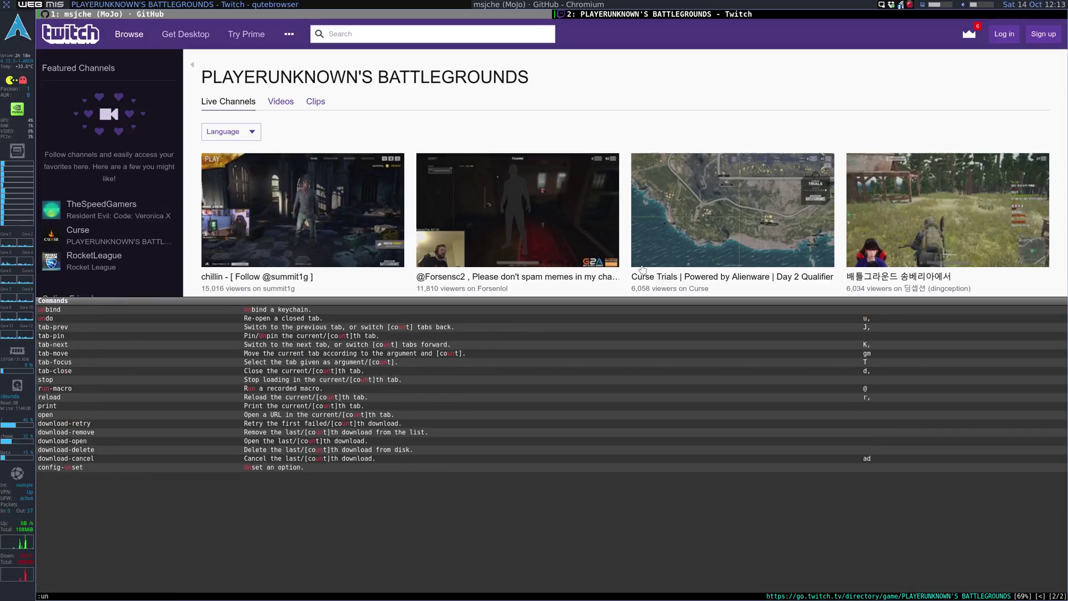
{"action": "key", "text": "Tab"}
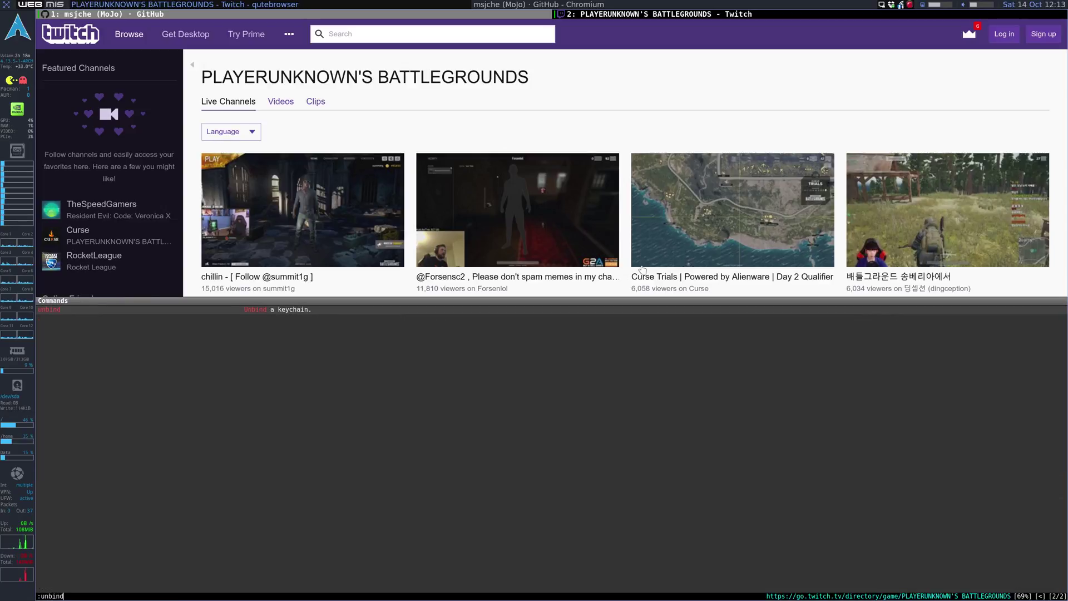
{"action": "type", "text": "0U"}
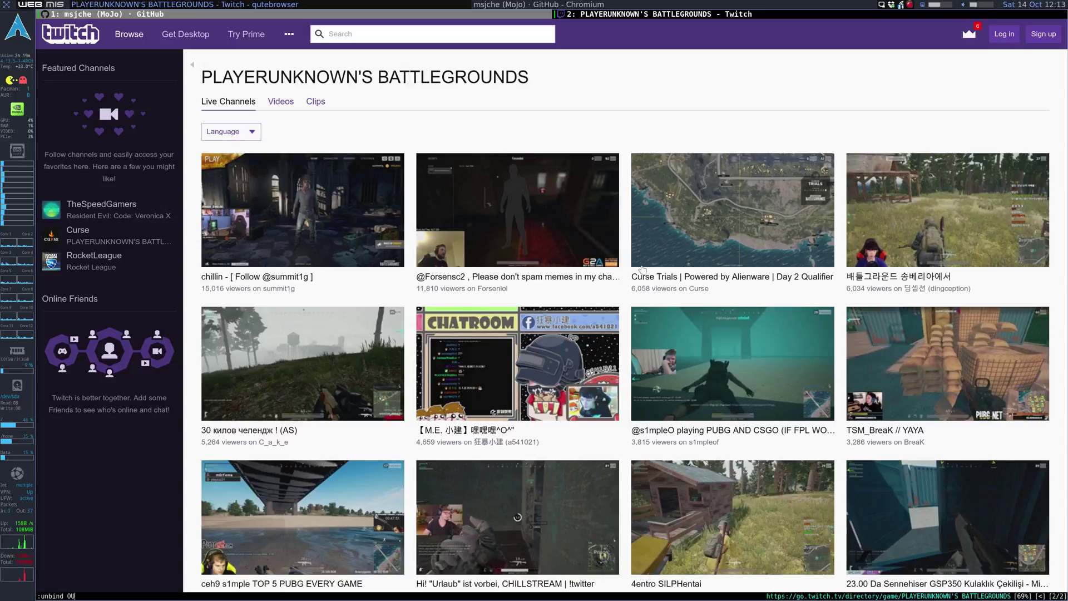
{"action": "key", "text": "Return"}
{"action": "key", "text": "shift+o"}
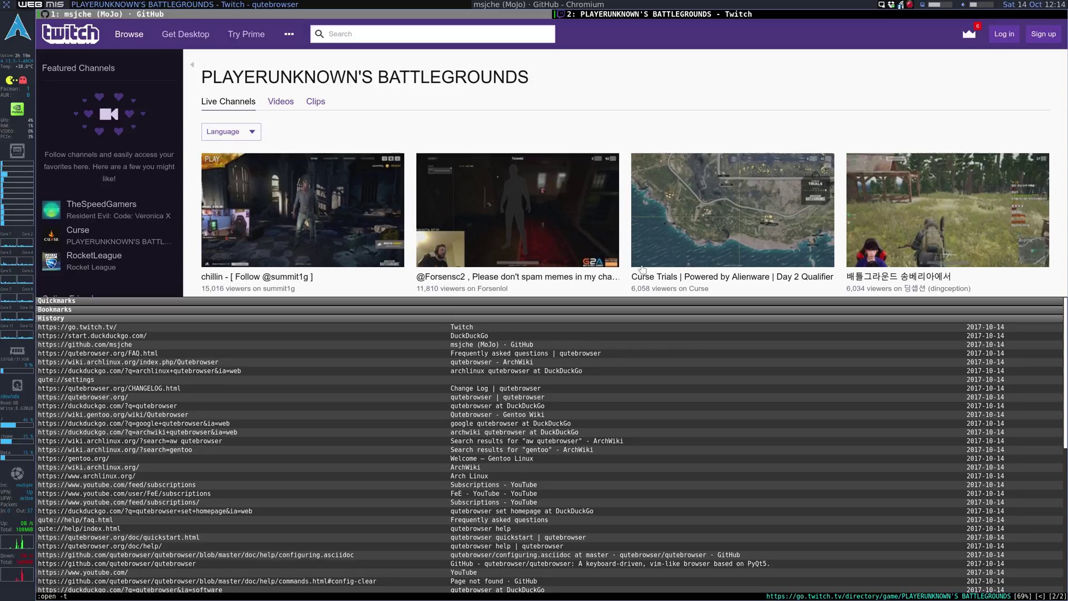
{"action": "key", "text": "Escape"}
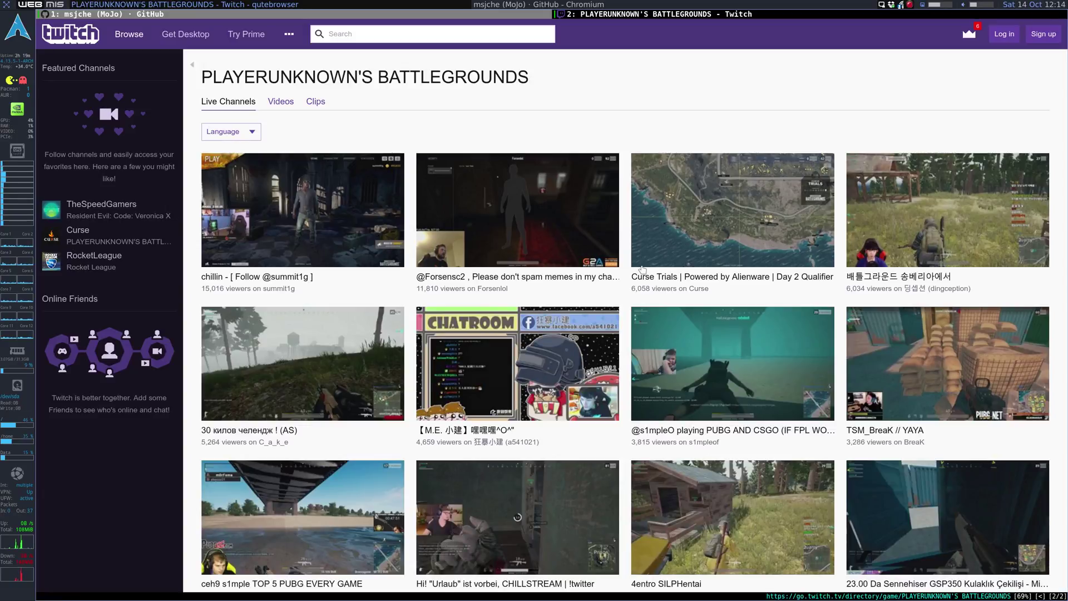
Navigate back through the Twitch pages and remove the OU binding with ':unbind OU'.
{"action": "key", "text": "shift+k"}
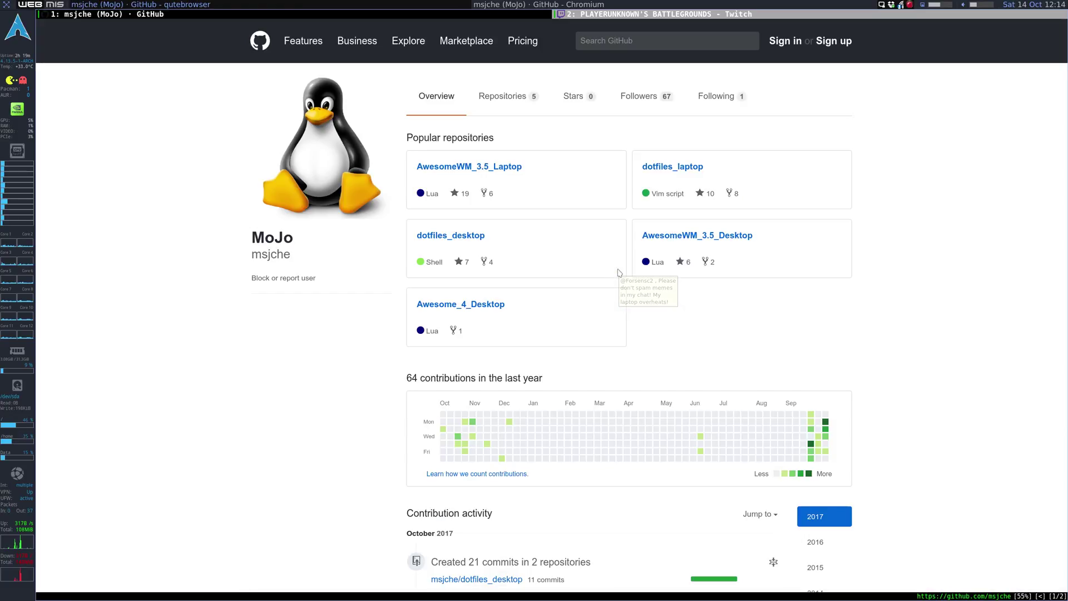
{"action": "key", "text": "shift+j"}
{"action": "key", "text": "shift+h"}
{"action": "key", "text": "shift+h"}
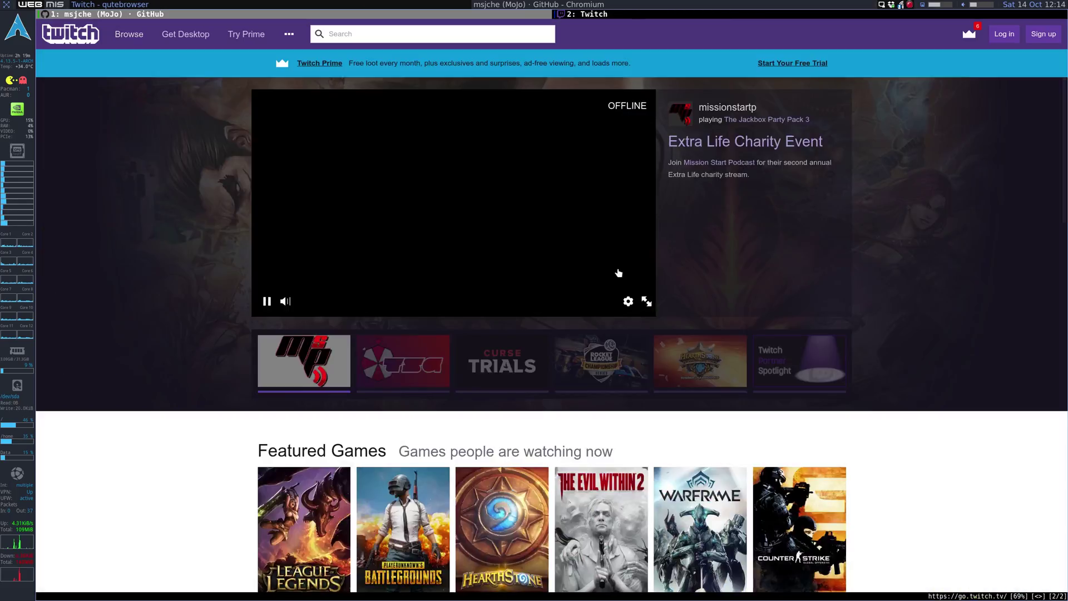
{"action": "key", "text": "shift+h"}
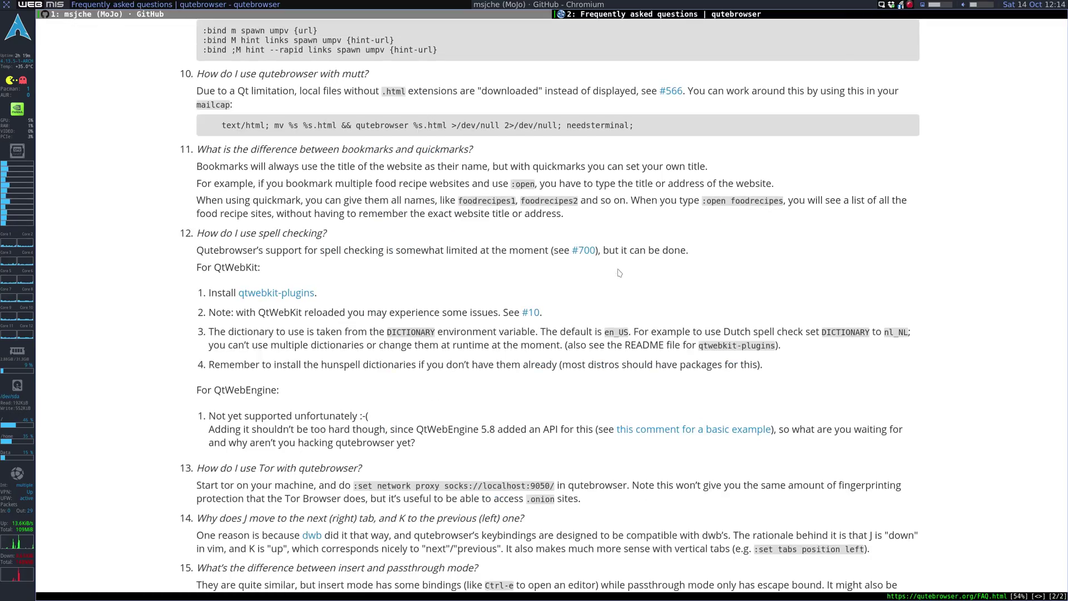
{"action": "scroll", "coordinate": [619, 272], "scroll_direction": "up", "scroll_amount": 5}
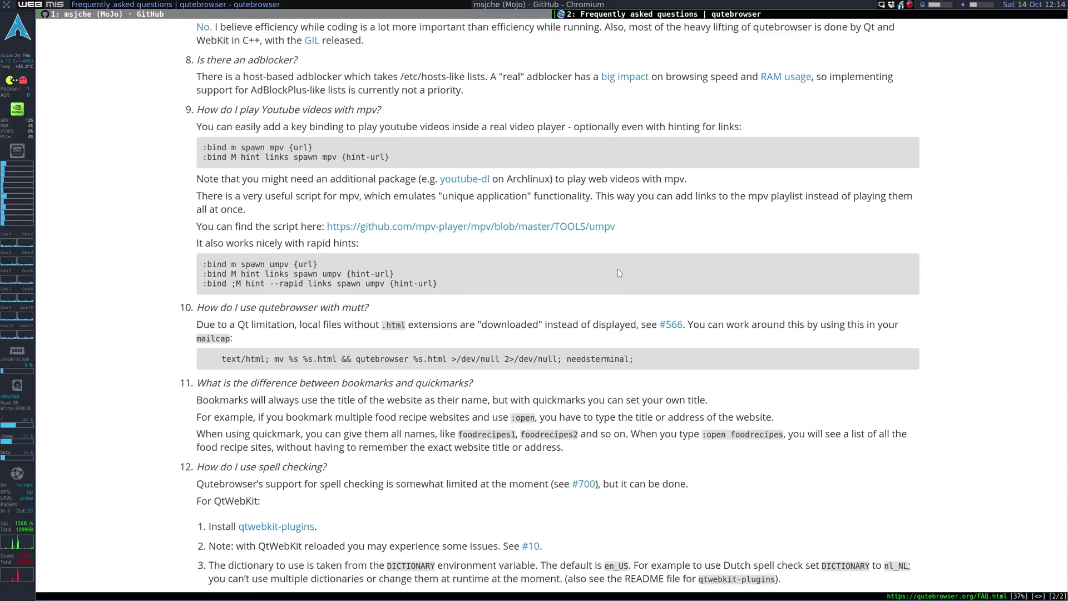
{"action": "scroll", "coordinate": [618, 272], "scroll_direction": "down", "scroll_amount": 1}
{"action": "type", "text": ":u"}
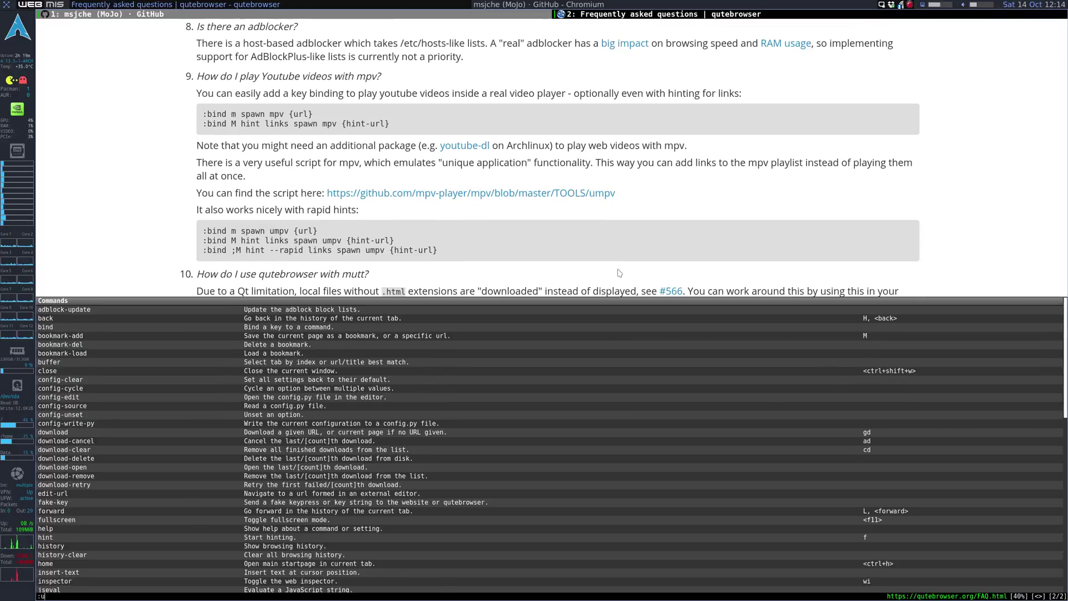
{"action": "type", "text": "nbind OU"}
{"action": "key", "text": "Return"}
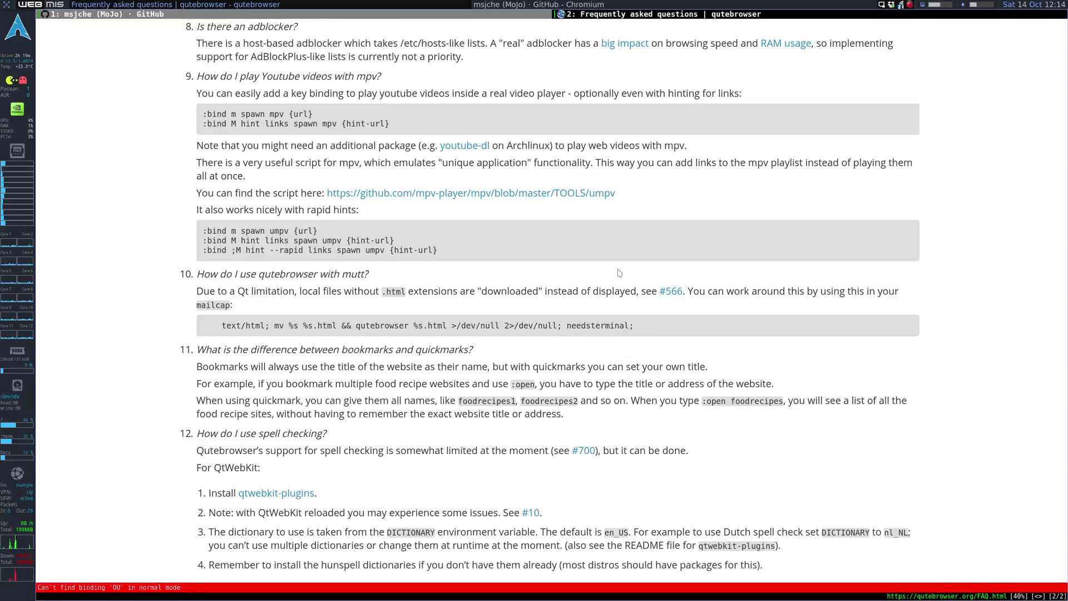
Bind ;h to 'hint links spawn streamlink -p mpv {hint-url} best'.
{"action": "type", "text": ":bind "}
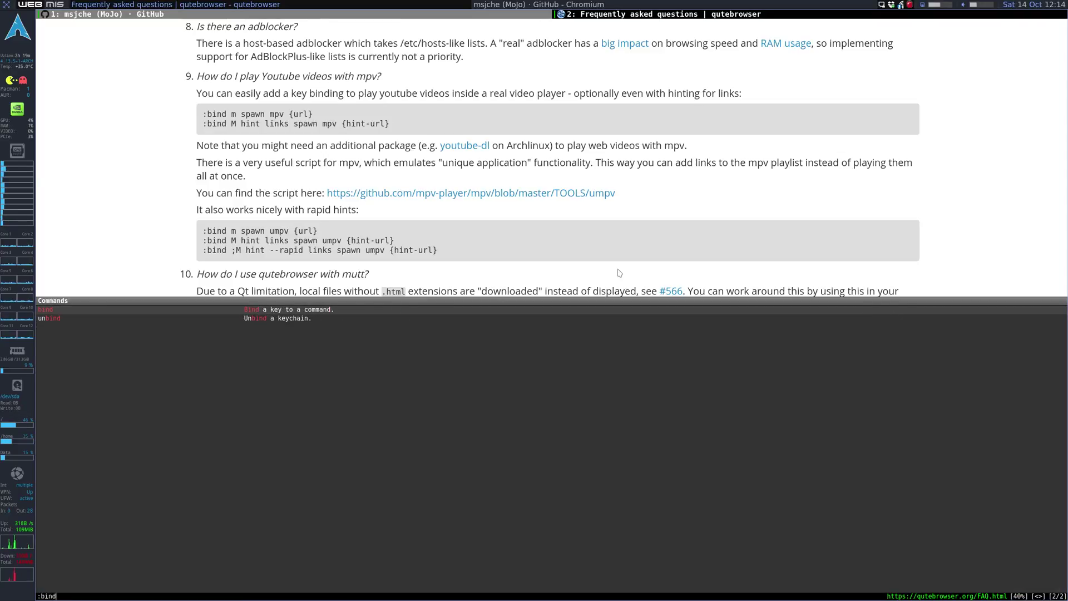
{"action": "type", "text": ";"}
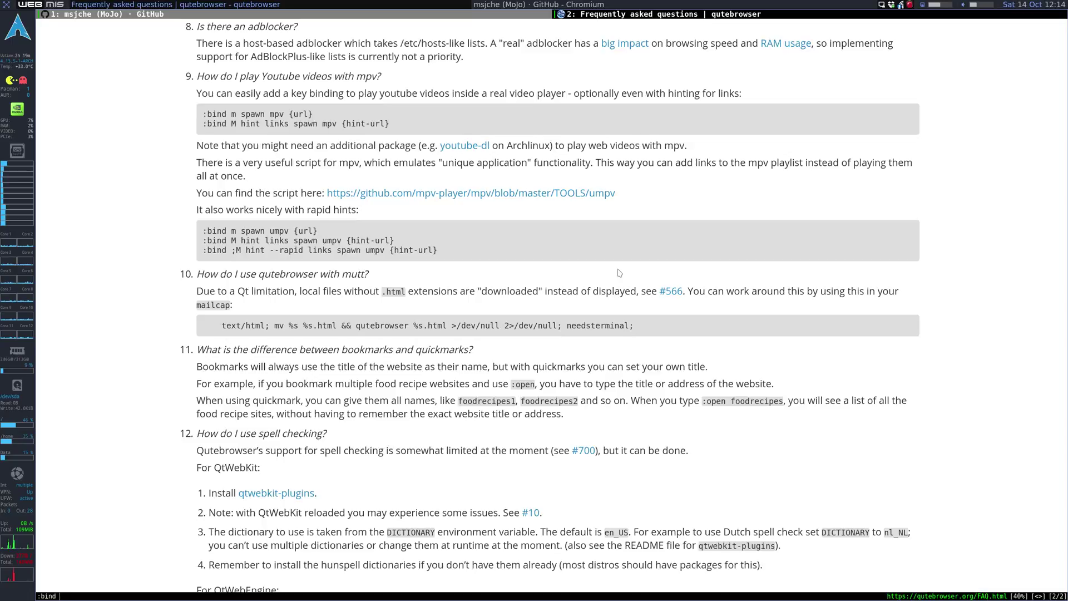
{"action": "type", "text": "y"}
{"action": "type", "text": "h"}
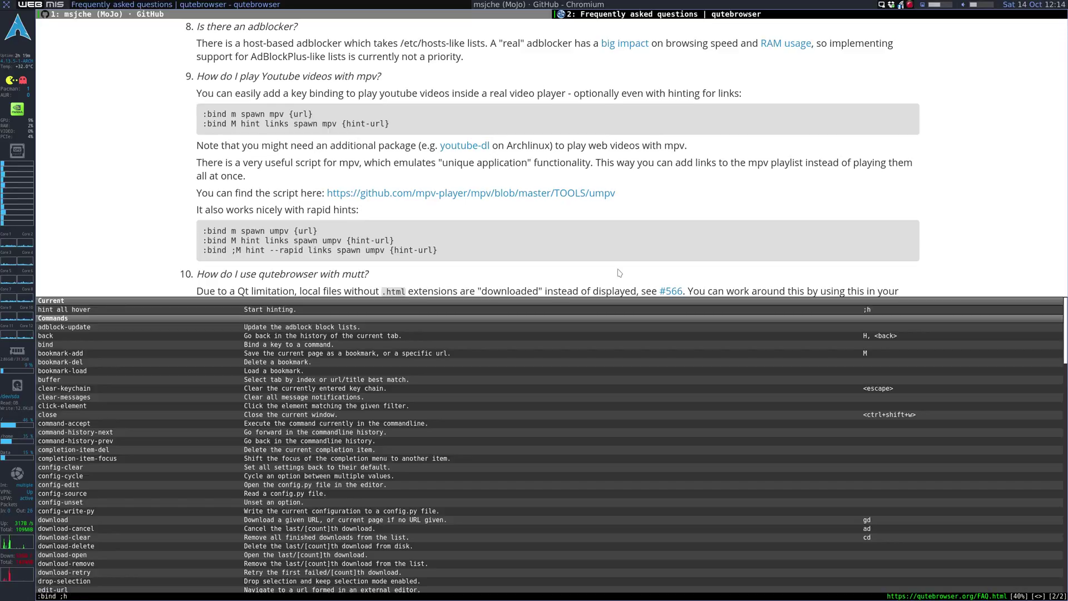
{"action": "type", "text": " hint links"}
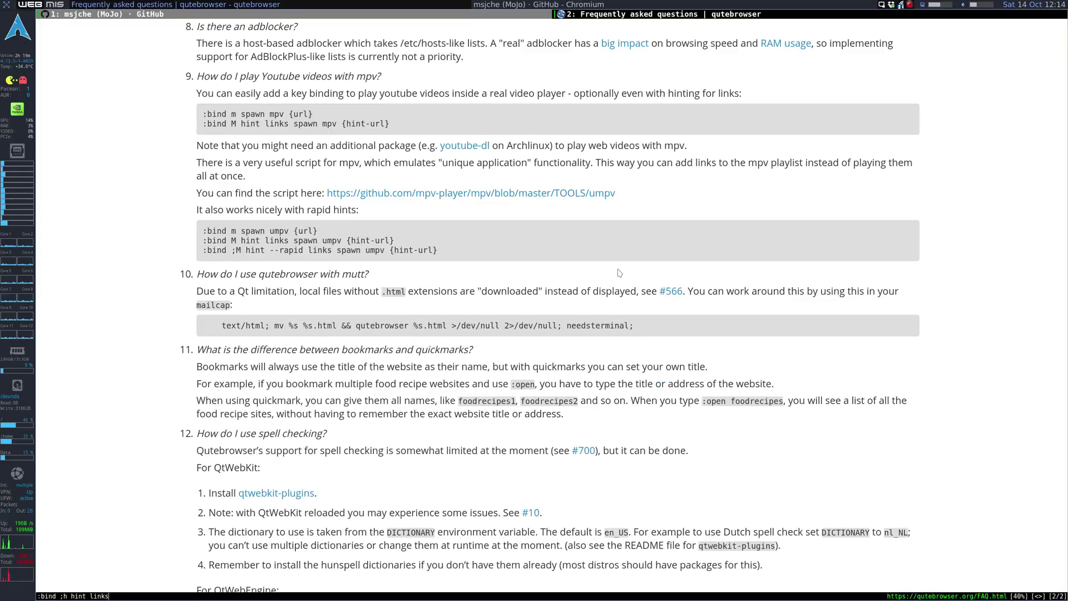
{"action": "type", "text": " spawn streamlin"}
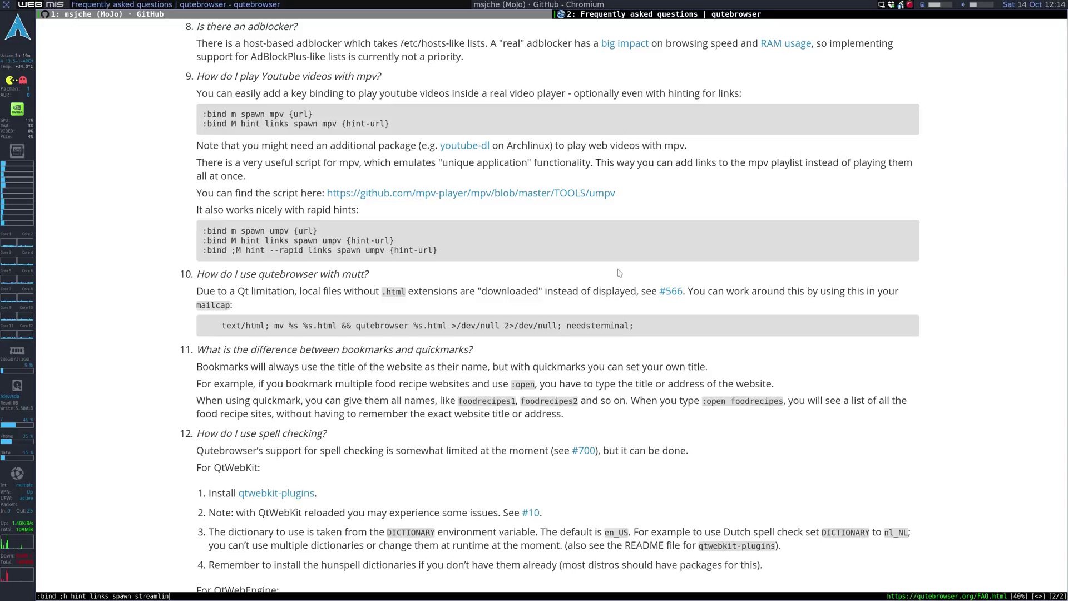
{"action": "type", "text": "k -p mpv {hint-purl} best"}
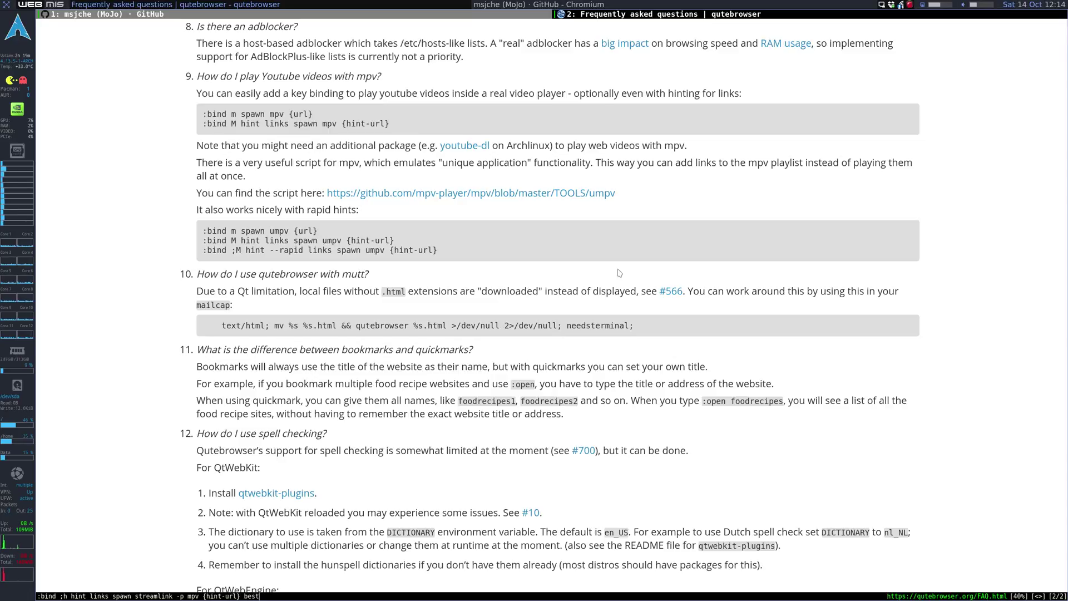
{"action": "key", "text": "Return"}
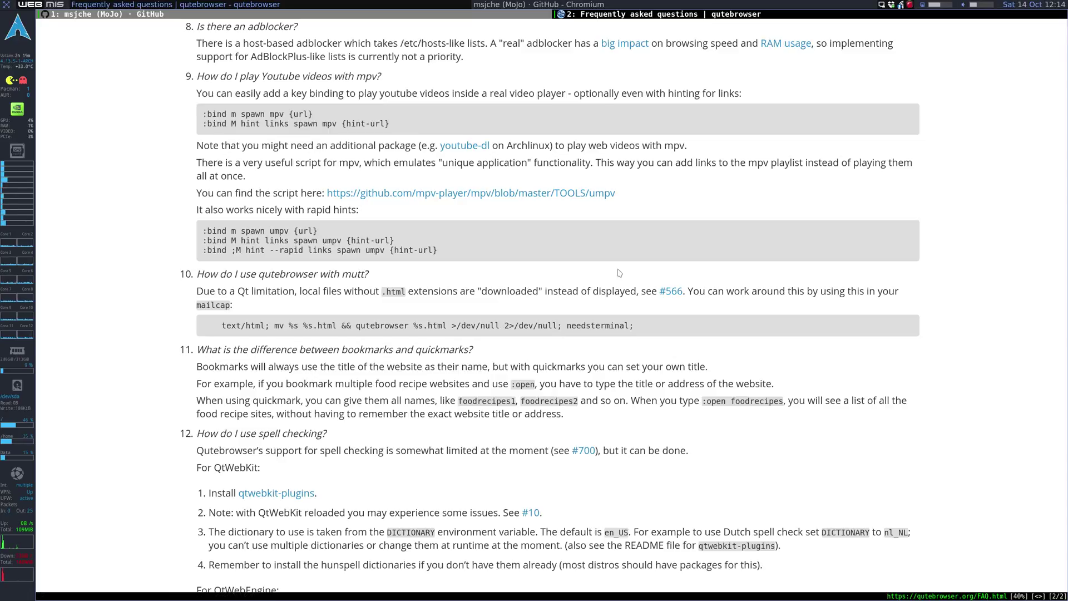
Open Twitch with ':open twit' and hint-follow the games directory, then PLAYERUNKNOWN'S BATTLEGROUNDS streams.
{"action": "type", "text": "open twitch"}
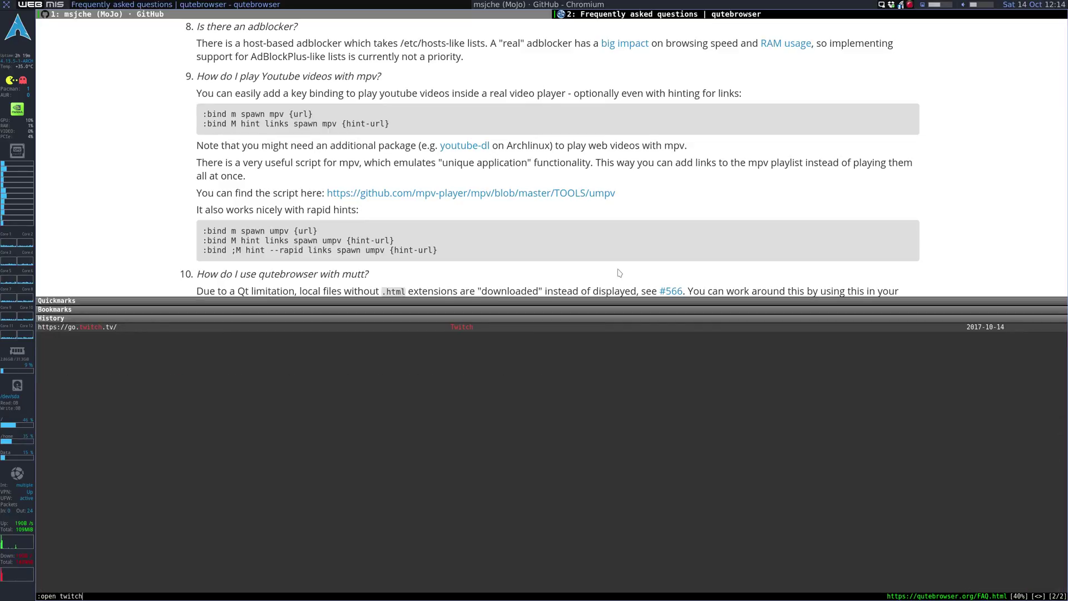
{"action": "key", "text": "Return"}
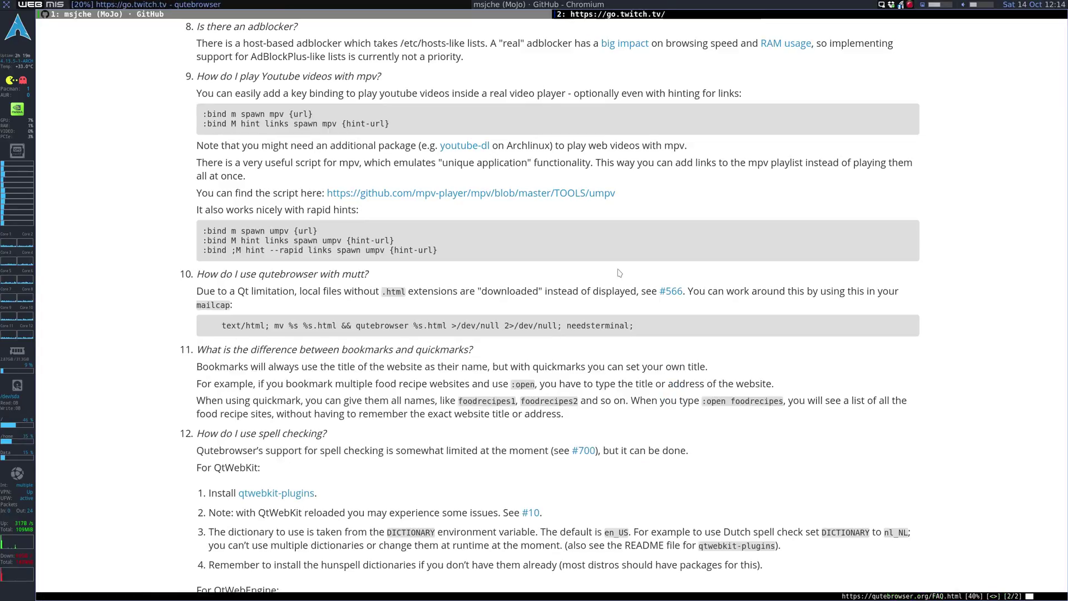
{"action": "key", "text": "f"}
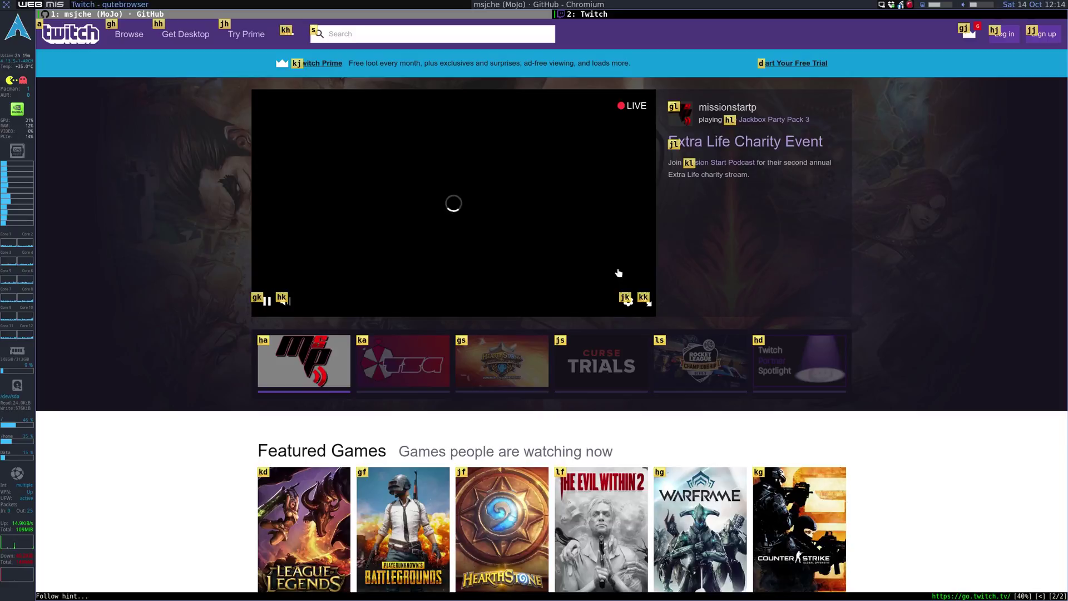
{"action": "key", "text": "g"}
{"action": "key", "text": "h"}
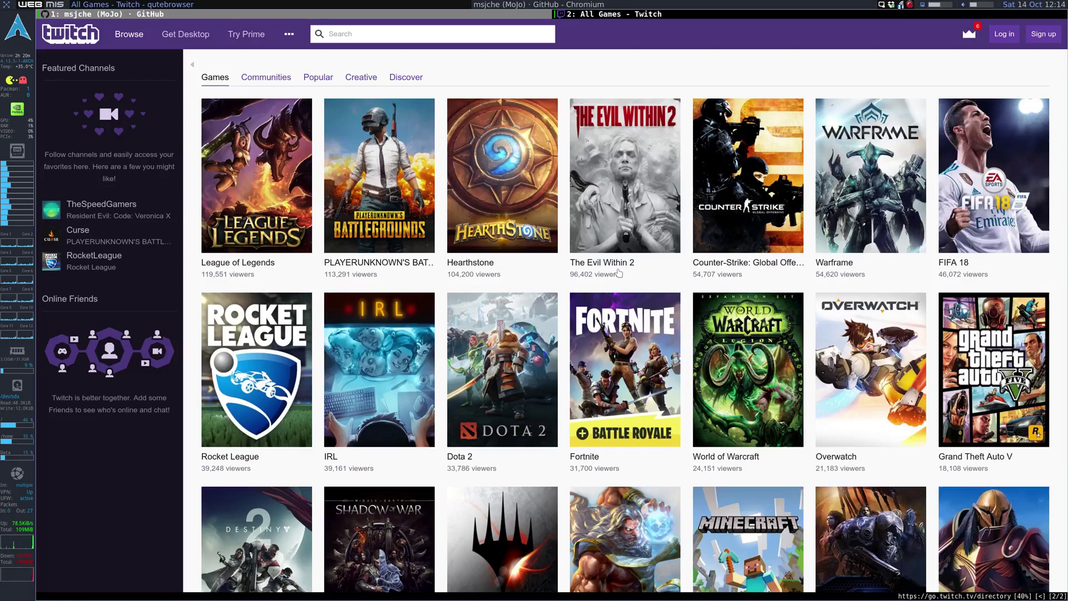
{"action": "key", "text": "f"}
{"action": "key", "text": "g"}
{"action": "key", "text": "d"}
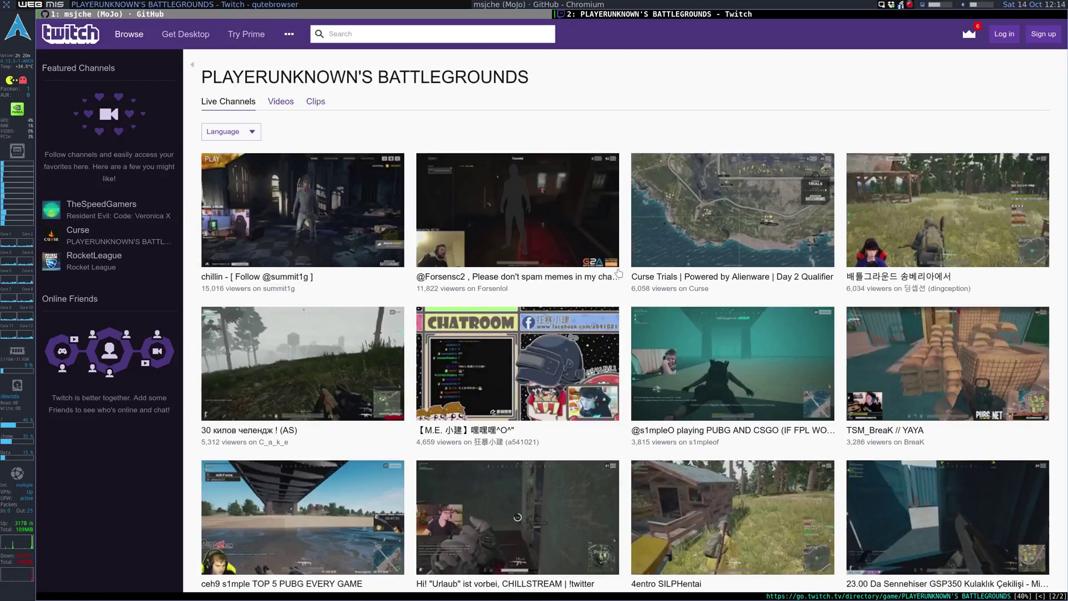
Play a hinted PUBG stream in mpv via streamlink, quit mpv, and return to the FAQ page.
{"action": "key", "text": "shift+m"}
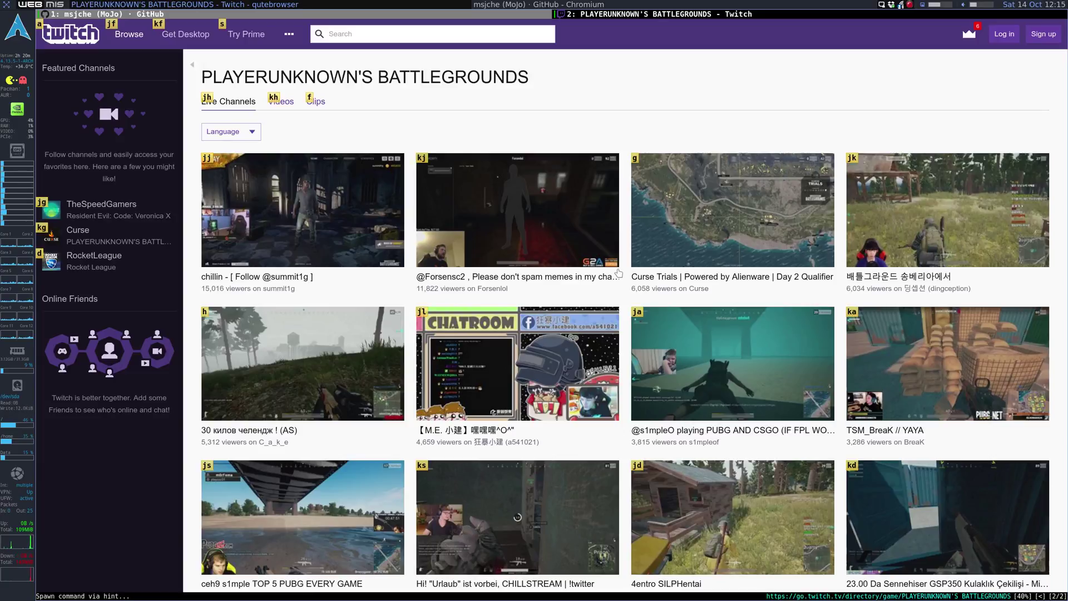
{"action": "key", "text": "j"}
{"action": "key", "text": "j"}
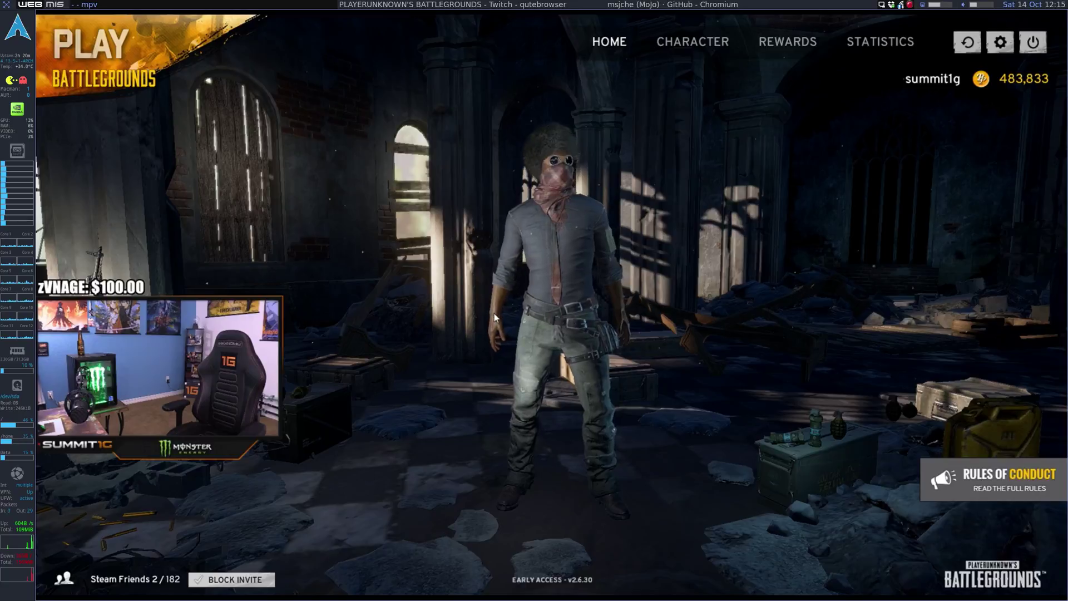
{"action": "key", "text": "q"}
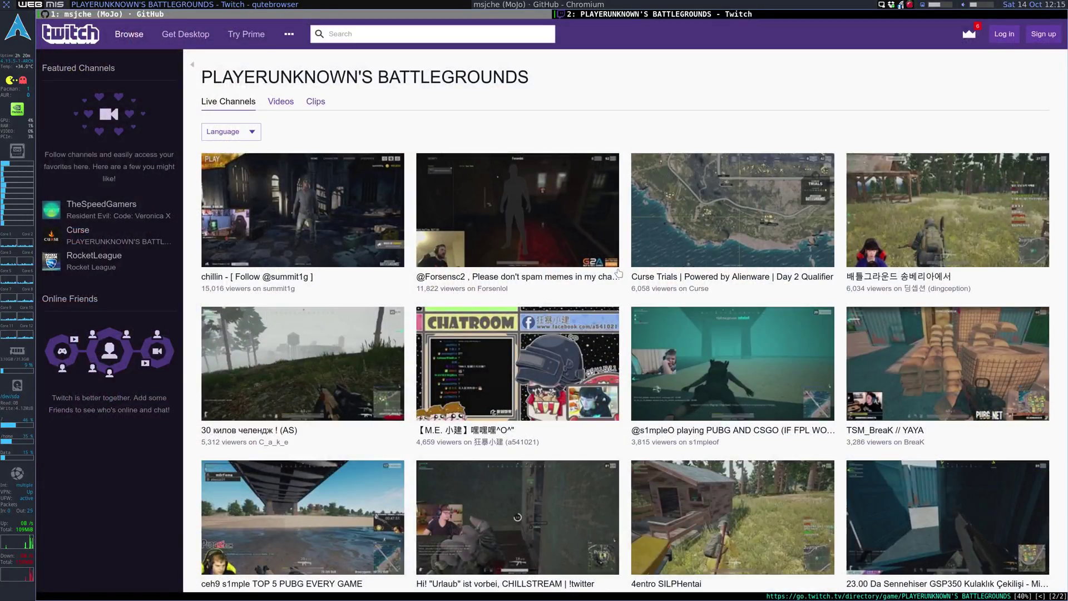
{"action": "key", "text": "shift+h"}
{"action": "key", "text": "shift+h"}
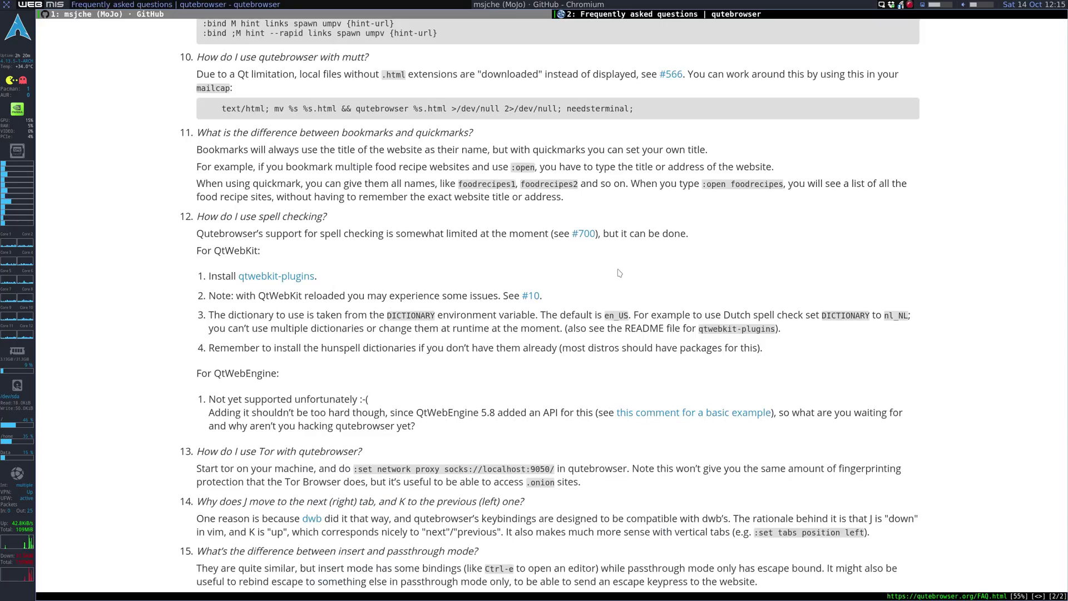
{"action": "scroll", "coordinate": [619, 272], "scroll_direction": "up", "scroll_amount": 5}
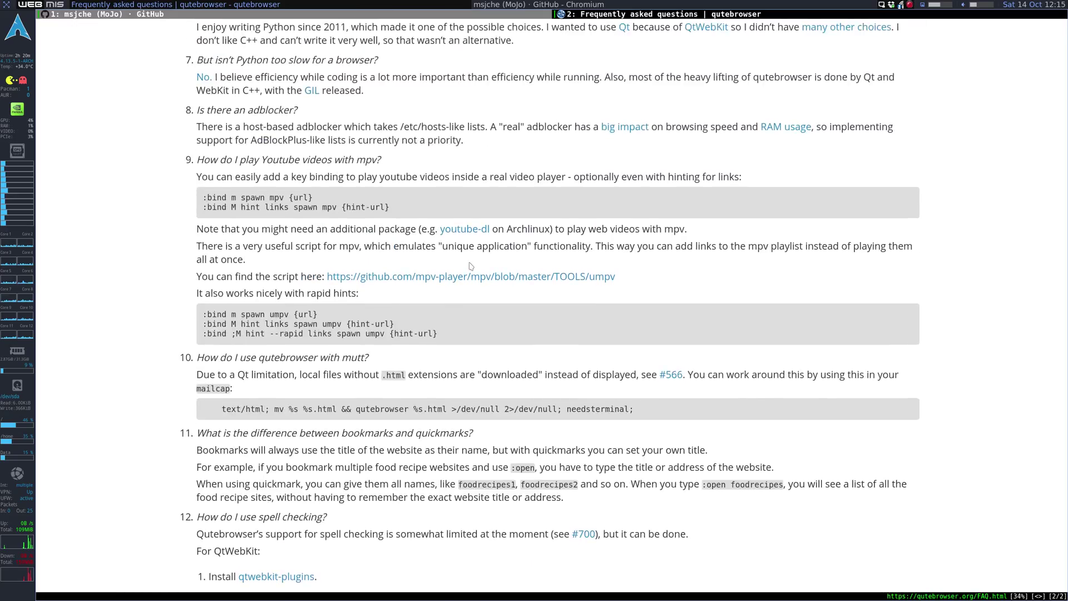
{"action": "key", "text": "super+2"}
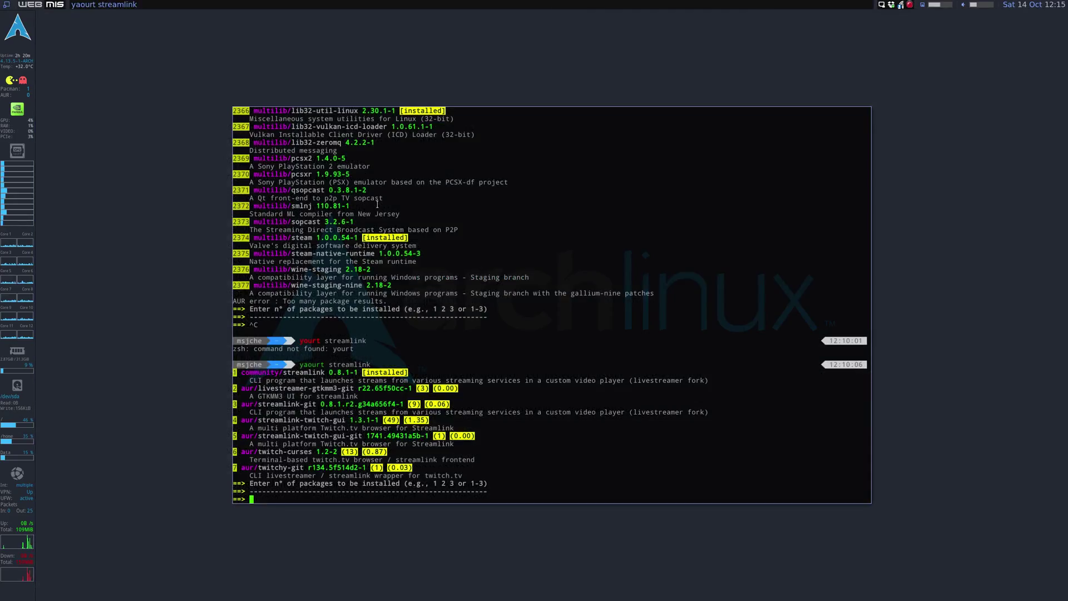
{"action": "double_click", "coordinate": [300, 373]}
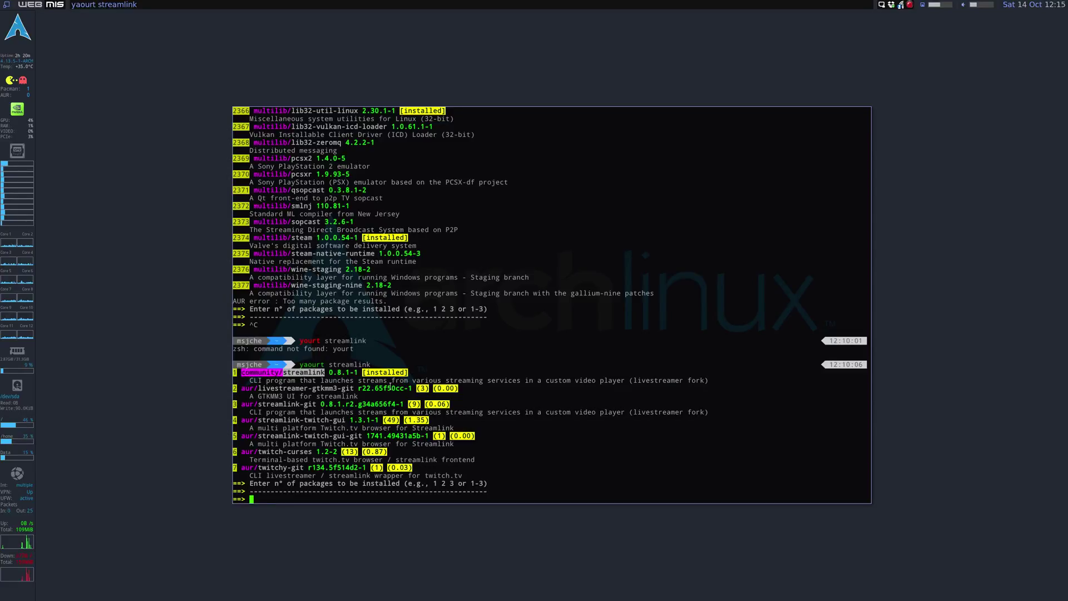
{"action": "left_click", "coordinate": [436, 371]}
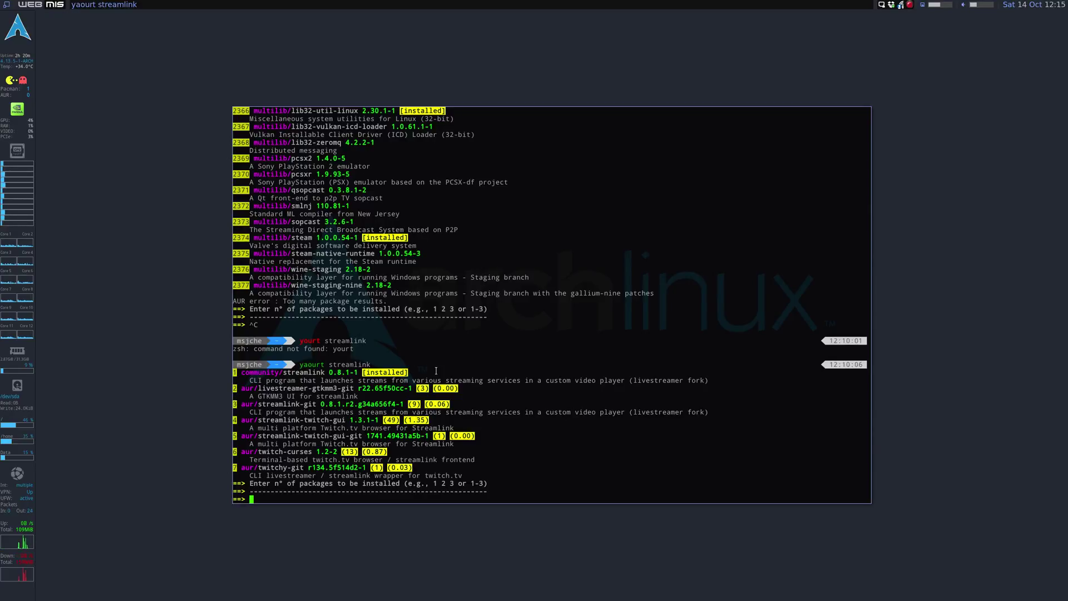
{"action": "key", "text": "super+1"}
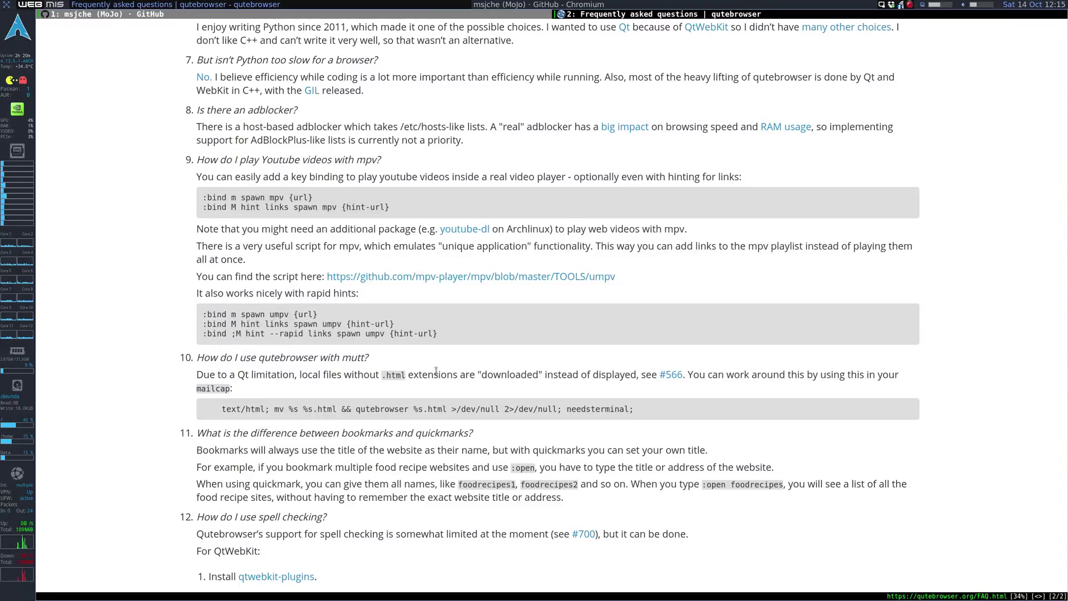